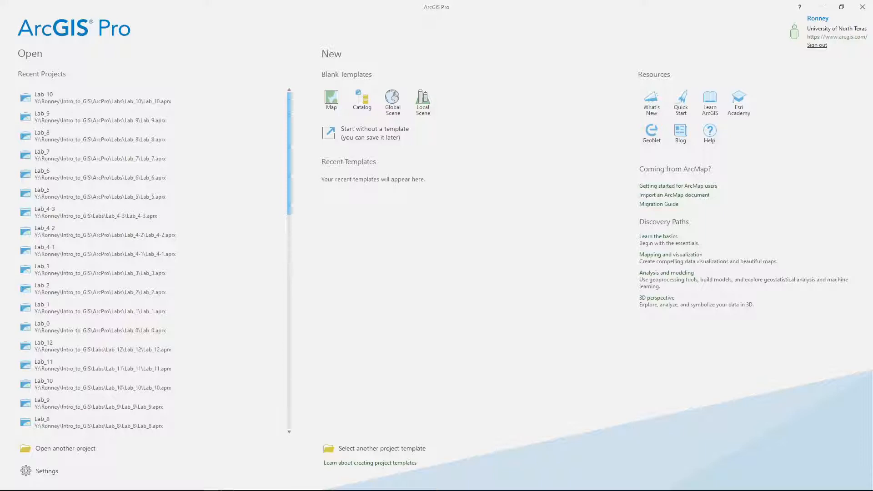
- Review the Lab 11: Spatial Analysis instructions in Word and return to ArcGIS Pro
left_click_drag(872, 5, 306, 0)
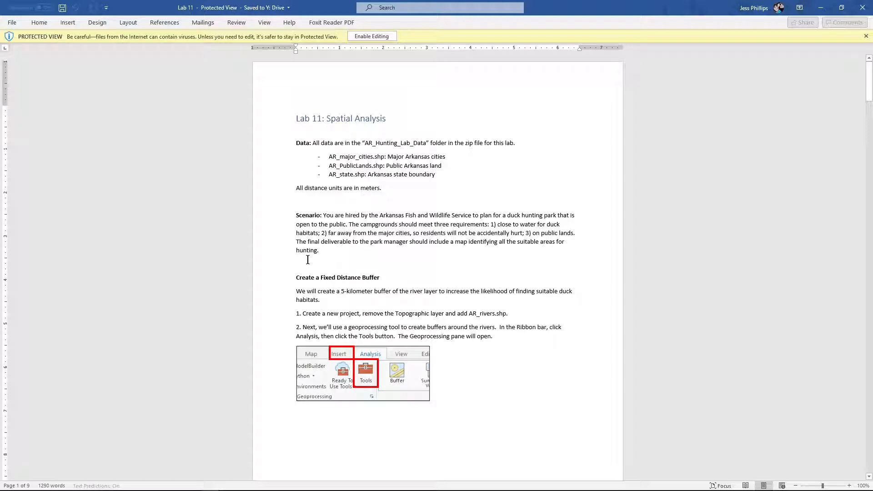
left_click(839, 8)
left_click_drag(321, 6, 0, 6)
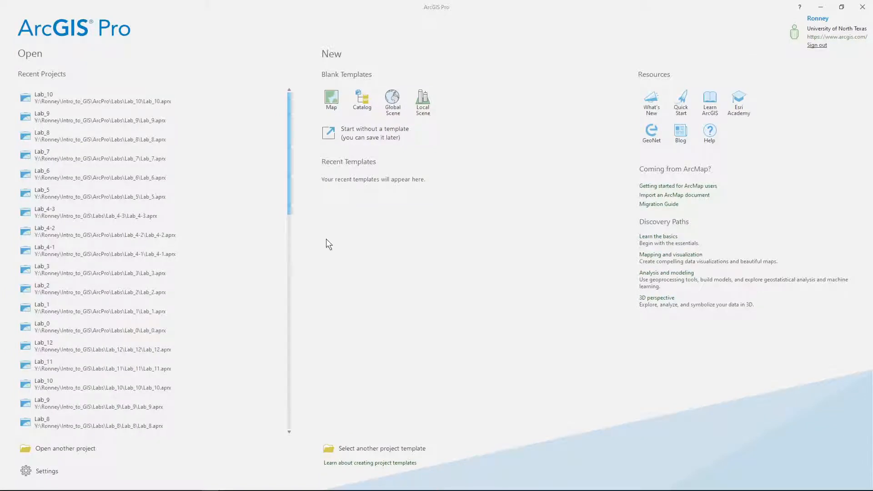
- Start a new project from the blank Map template and name it Lab_11
left_click(335, 92)
double_click(400, 230)
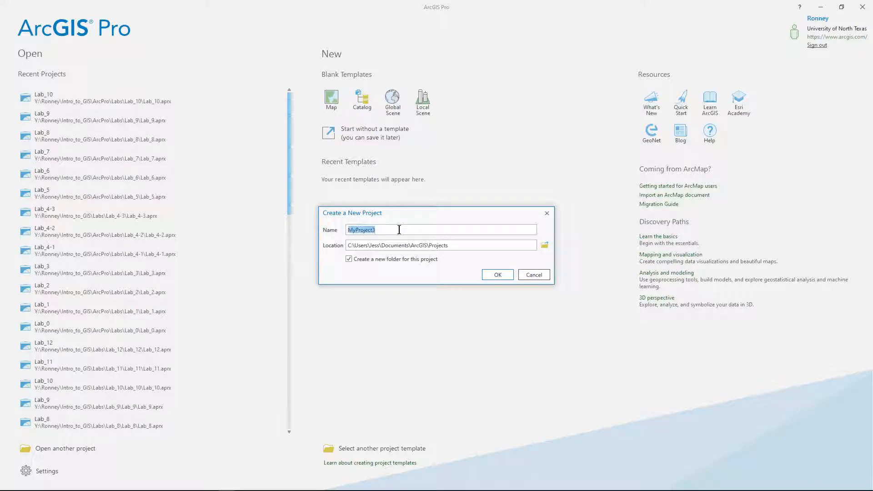
type("Lab")
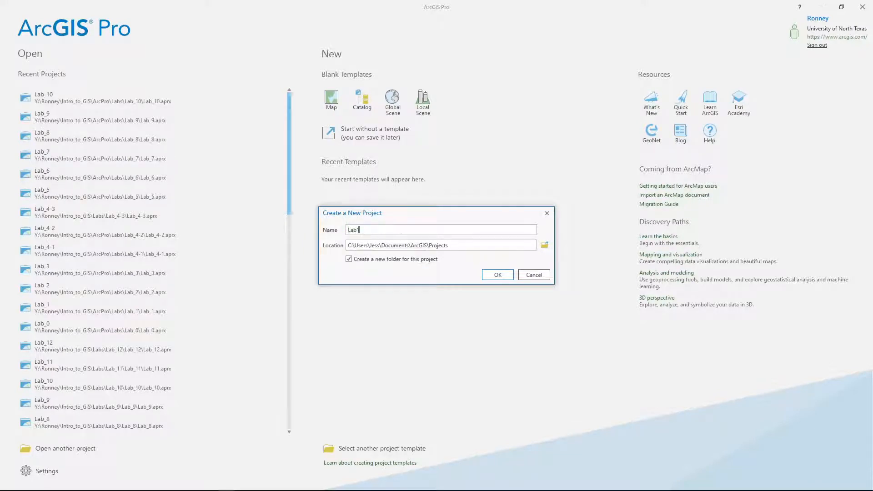
type("_11")
key("Tab")
- Set the project location to the Intro_to_GIS\ArcPro\Labs folder on the Y: drive and create the project
left_click(545, 247)
left_click(354, 151)
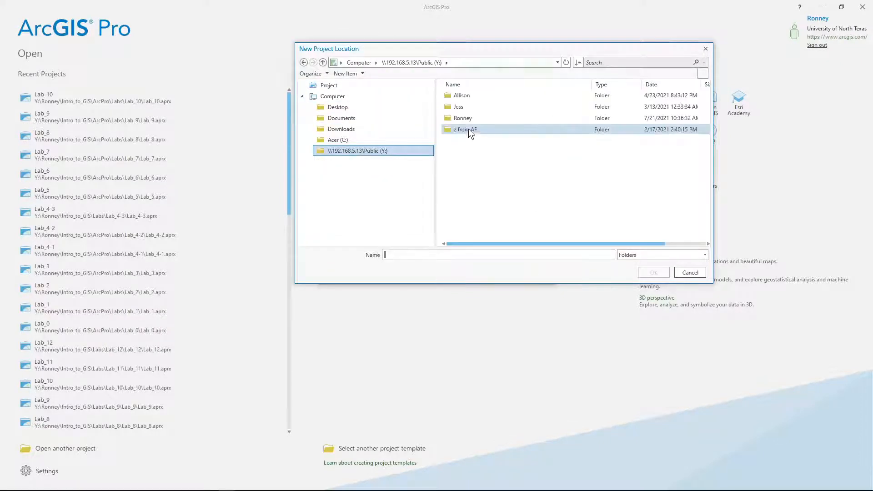
double_click(471, 115)
double_click(482, 129)
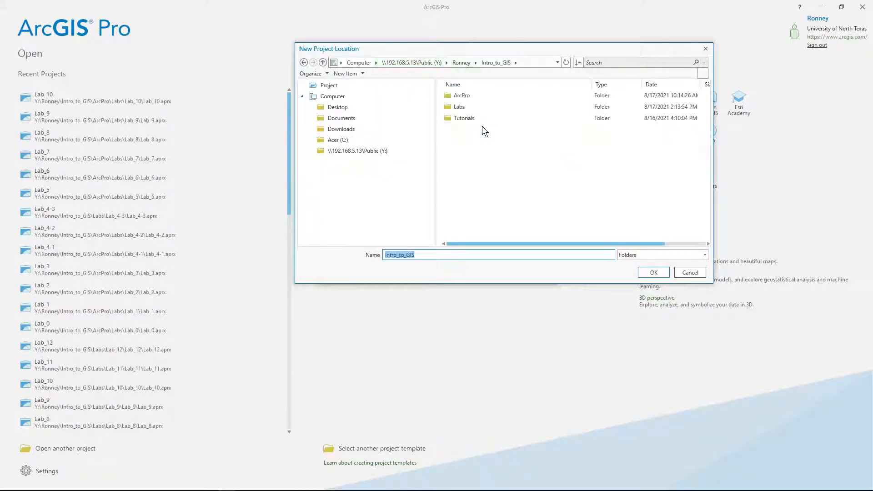
double_click(474, 95)
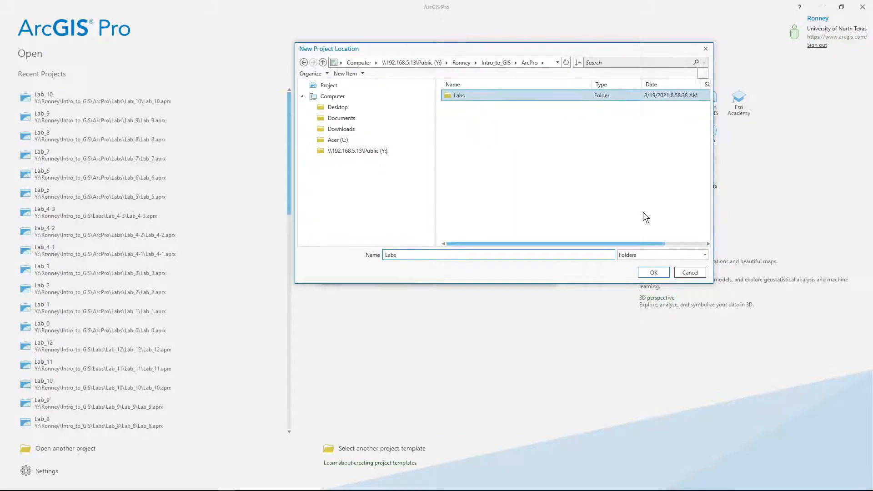
left_click(655, 273)
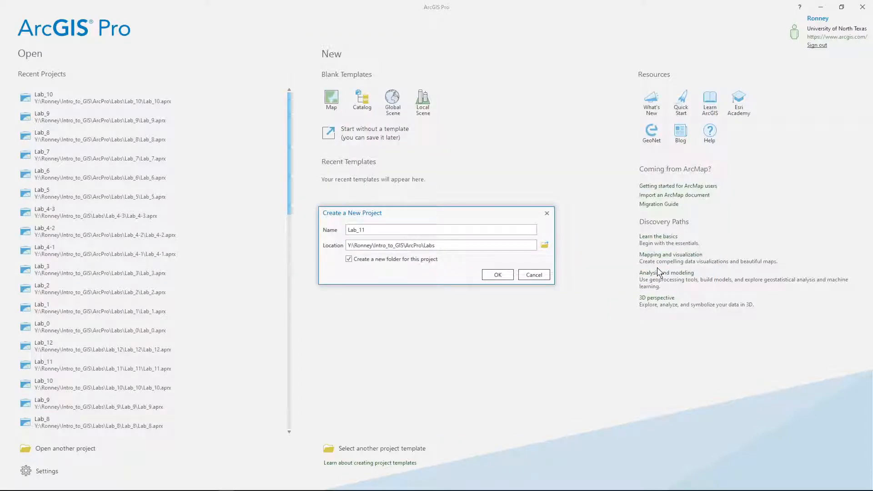
left_click(498, 275)
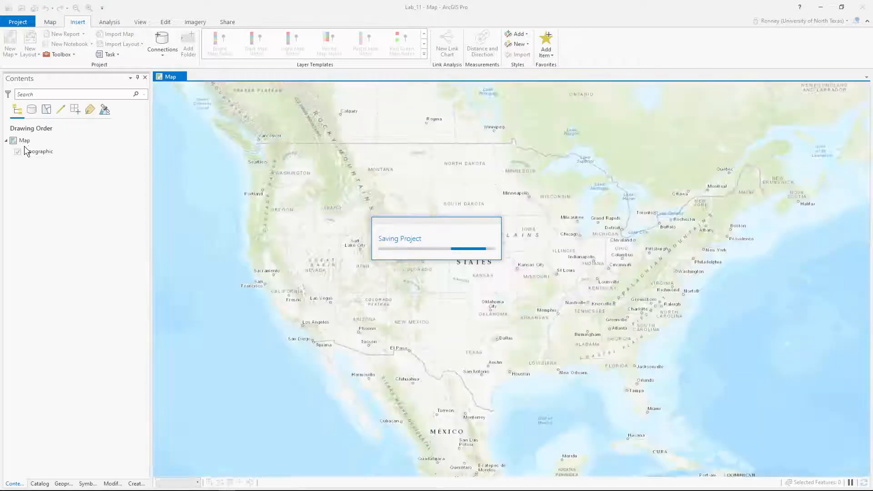
- Remove the Topographic basemap layer from the map
right_click(31, 150)
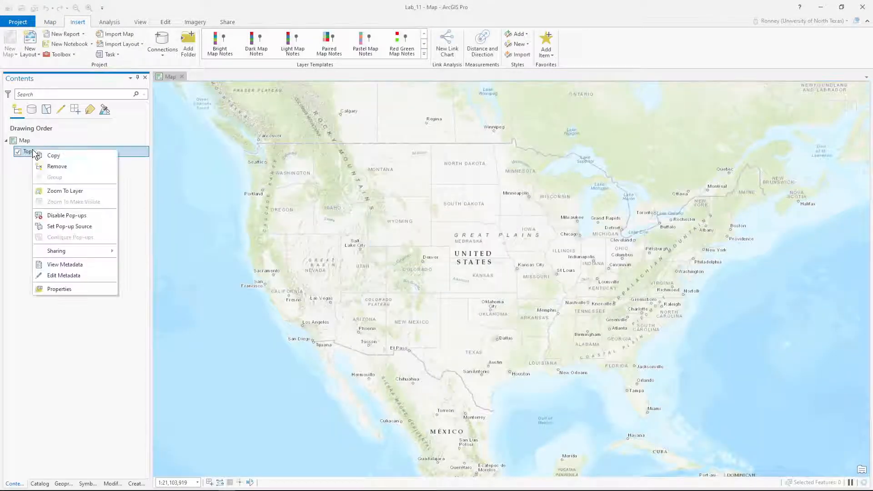
left_click(54, 167)
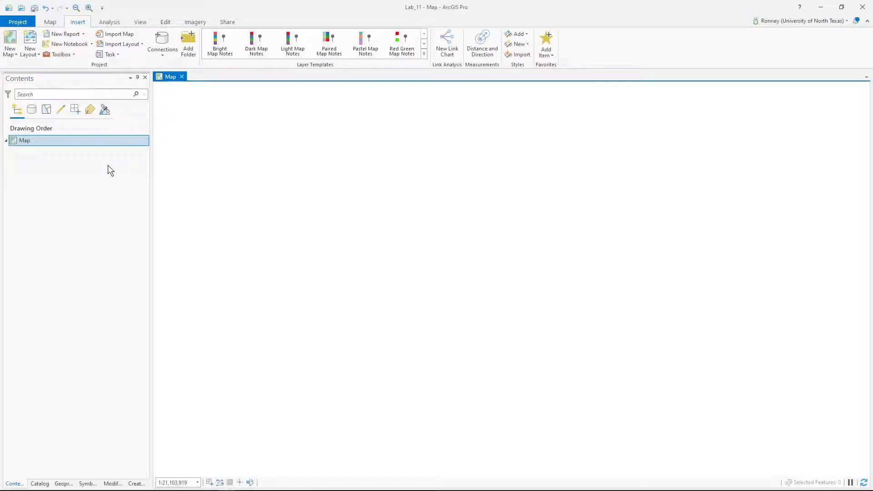
left_click(51, 23)
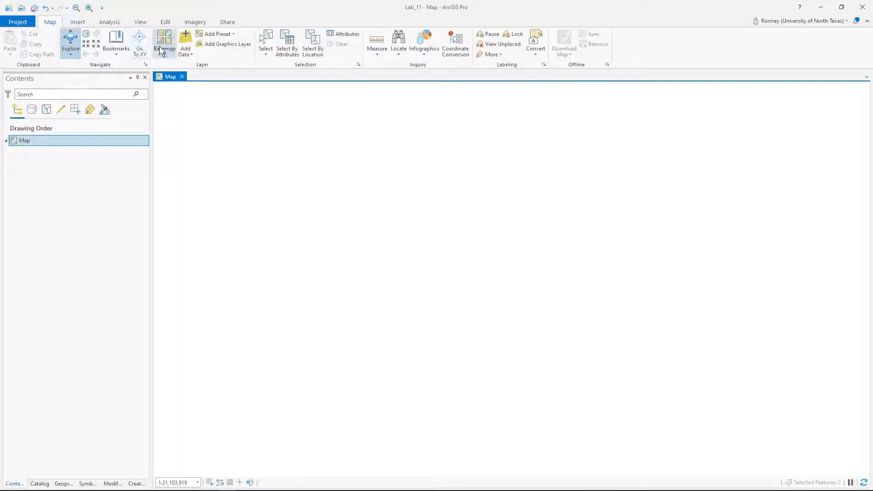
left_click(186, 39)
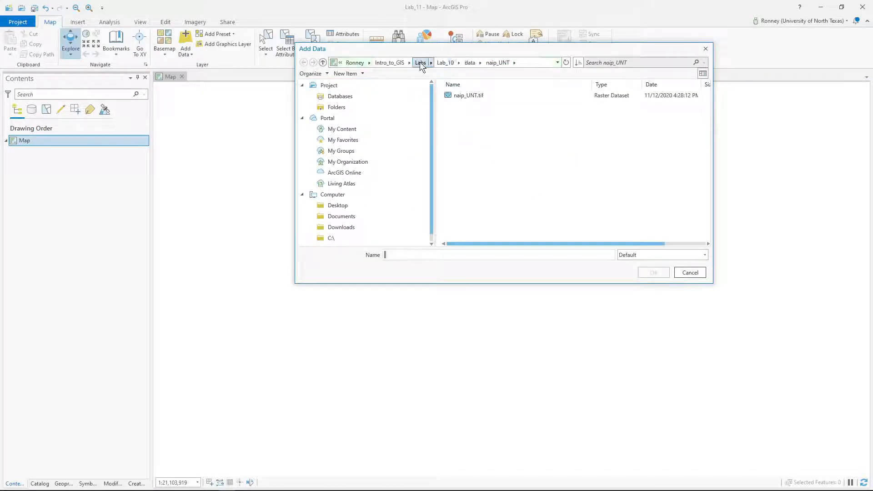
left_click(419, 62)
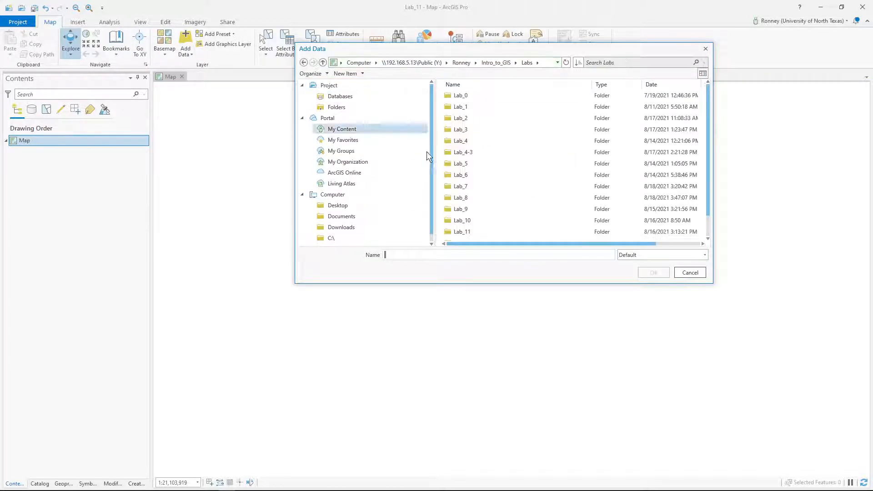
double_click(463, 233)
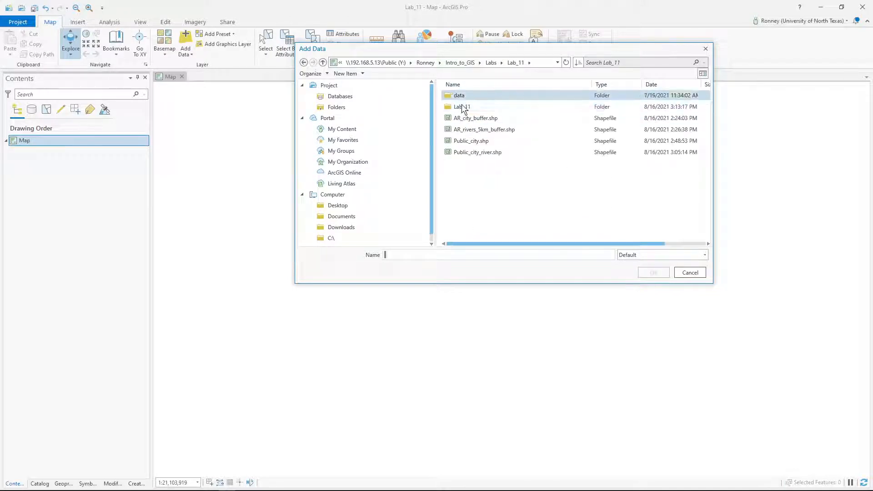
left_click(469, 118)
left_click(690, 273)
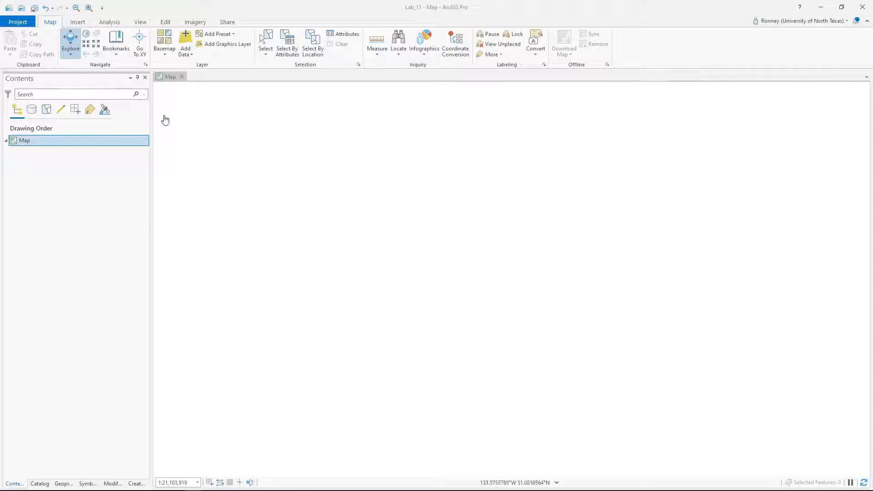
- Add AR_rivers.shp to the map from the inner AR_Hunting_Lab_Data folder within Lab_11's data folder
left_click(185, 43)
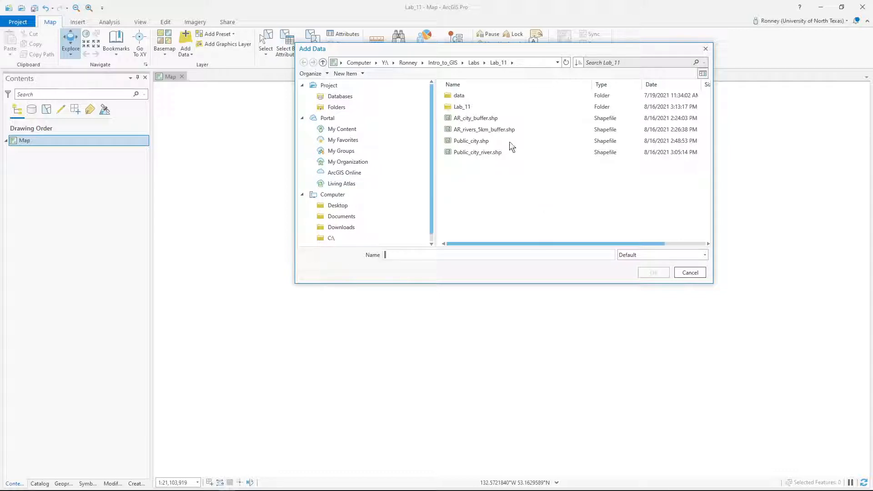
double_click(479, 94)
double_click(480, 94)
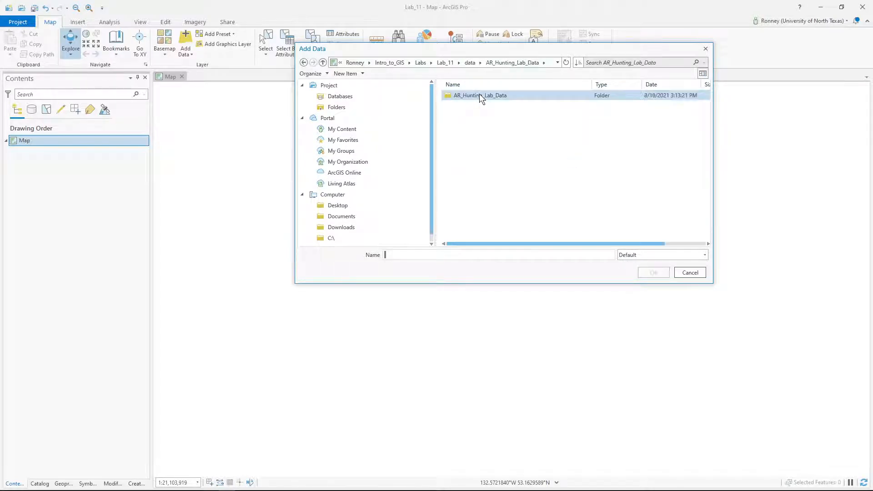
double_click(480, 94)
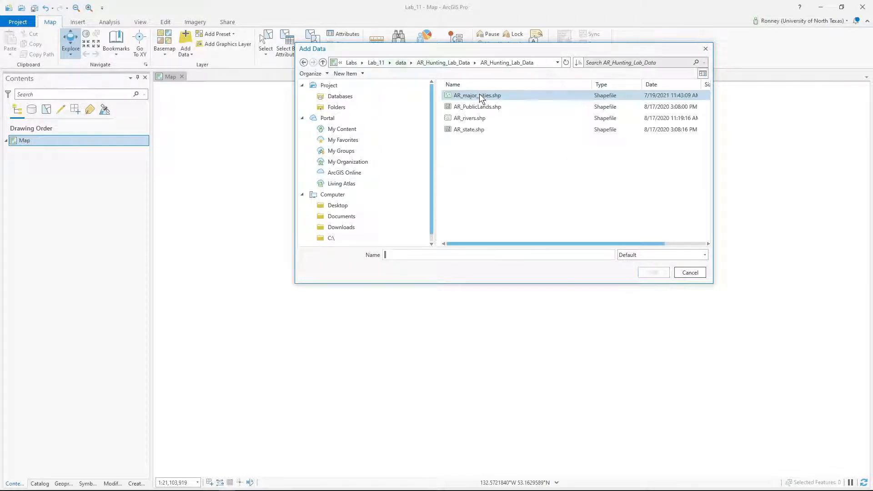
left_click(473, 119)
left_click(658, 274)
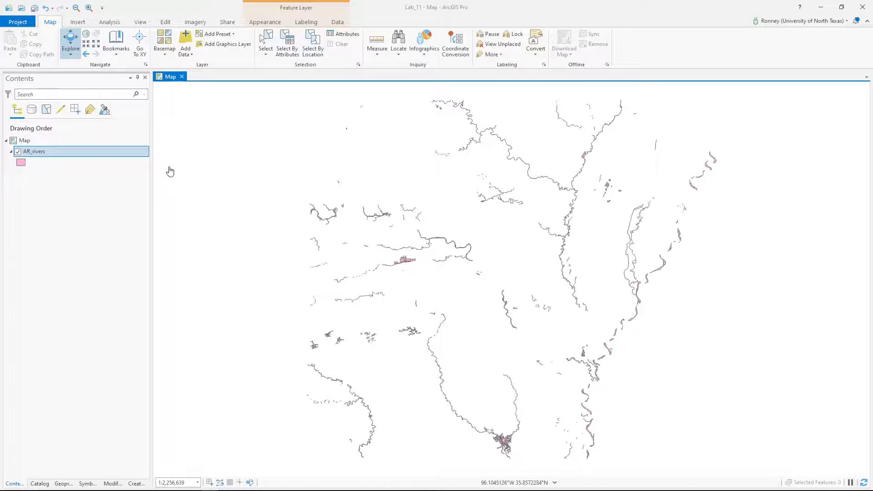
- Close the Create Features and Modify Features panes
left_click(145, 78)
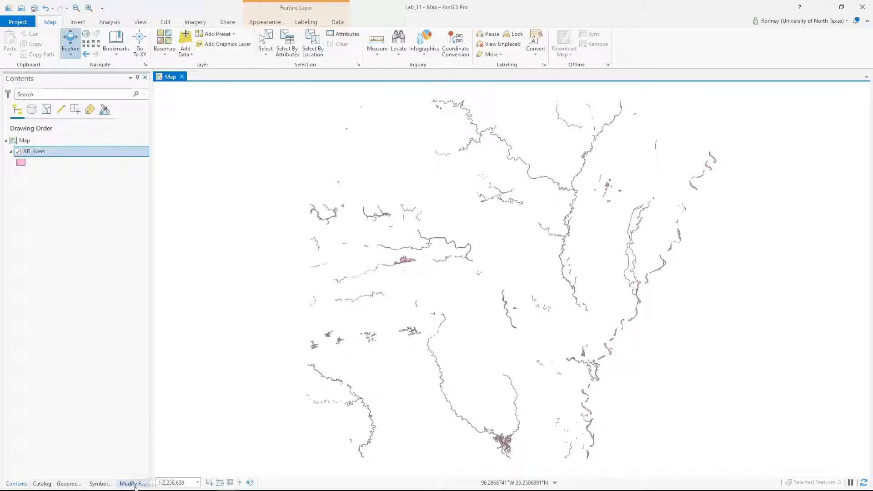
left_click(136, 484)
left_click(146, 78)
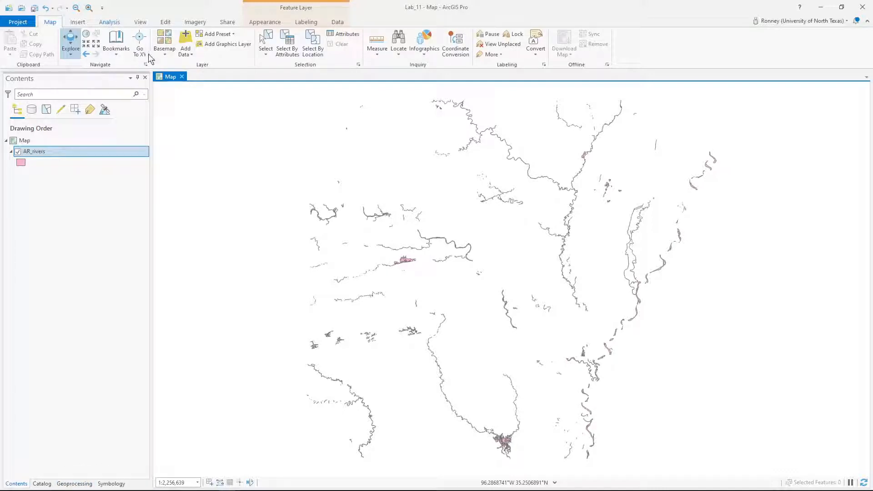
- Open the geoprocessing tools and search for the Buffer tool
left_click(112, 22)
left_click(105, 46)
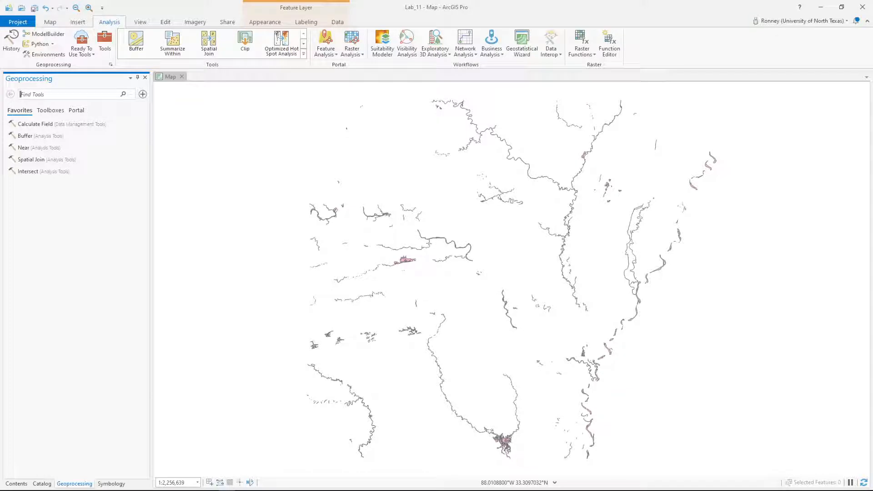
left_click(68, 94)
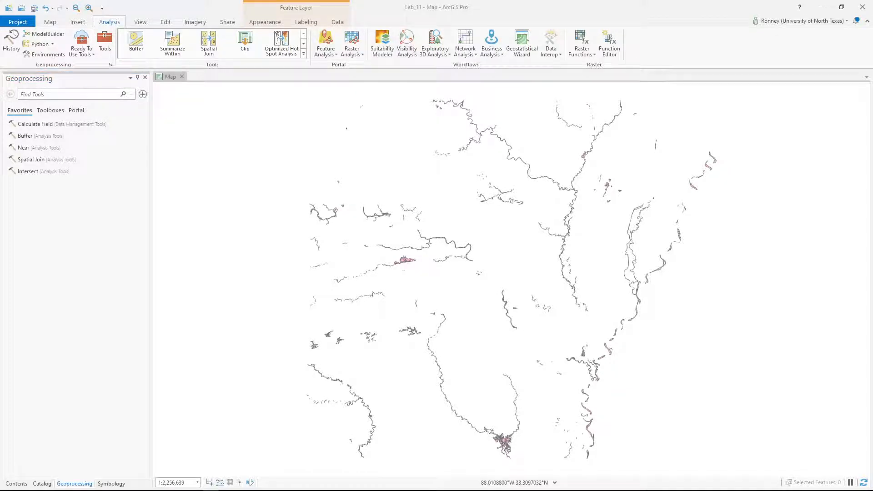
left_click(86, 94)
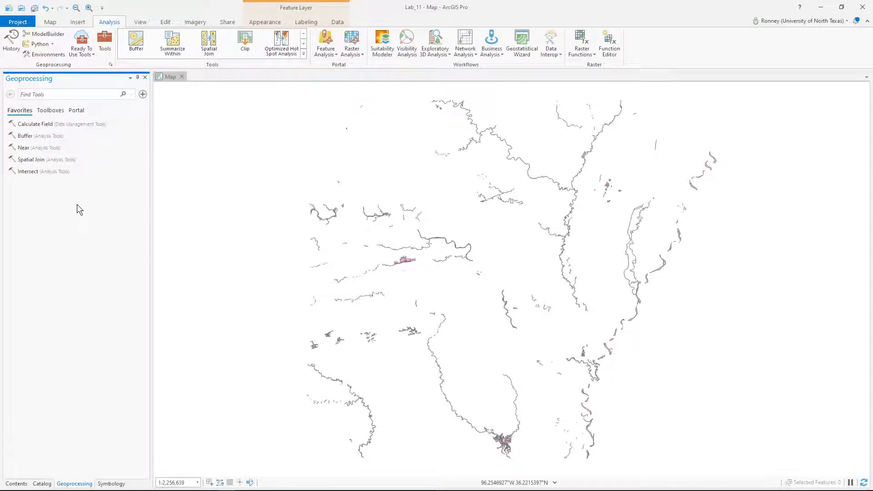
type("Buffer")
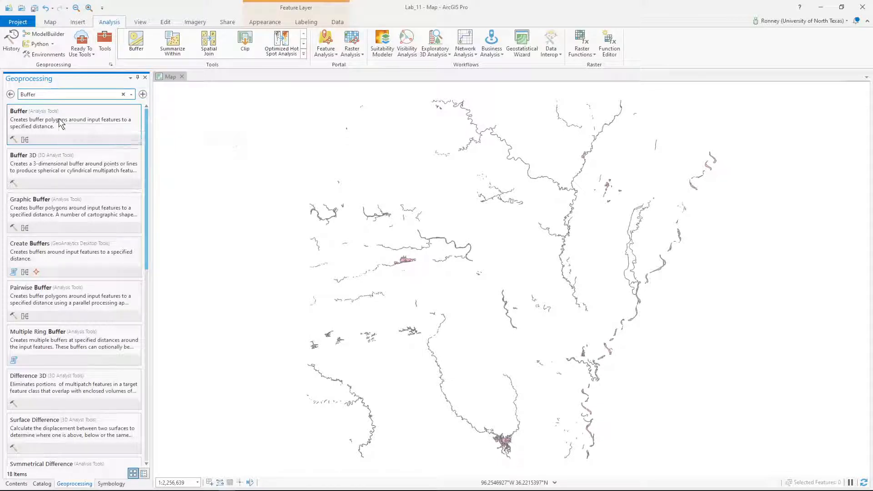
- Browse the geoprocessing toolboxes, examining the toolsets in 3D Analyst, Analysis, Cartography and Data Management Tools
left_click(11, 95)
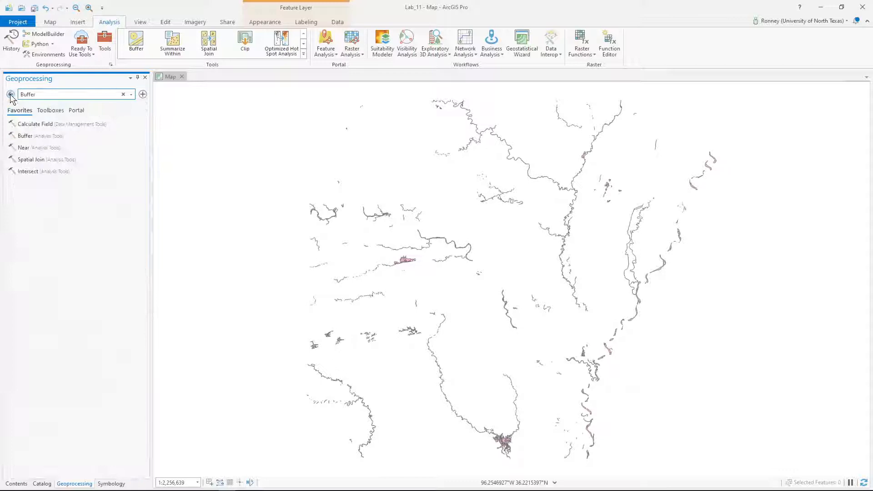
left_click(48, 111)
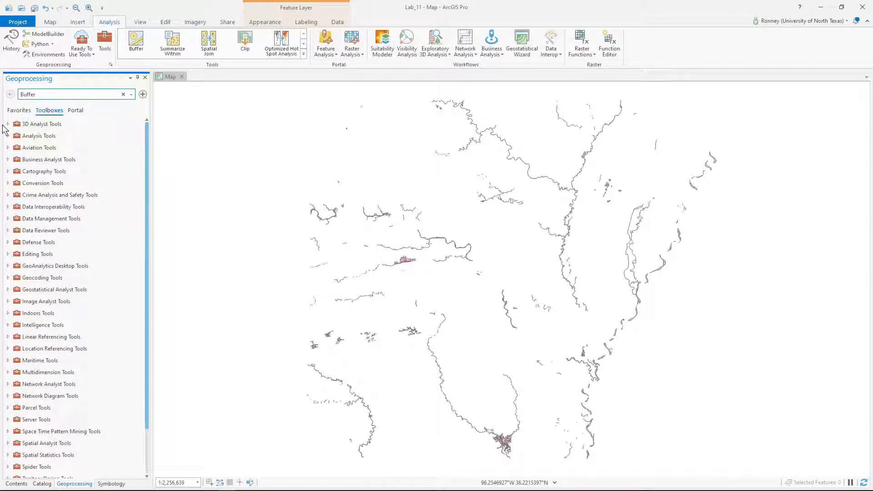
left_click(7, 124)
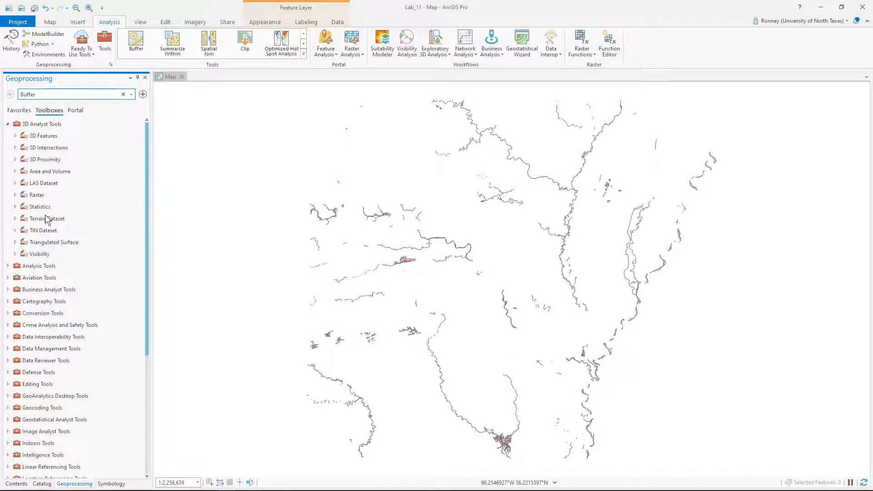
left_click(7, 124)
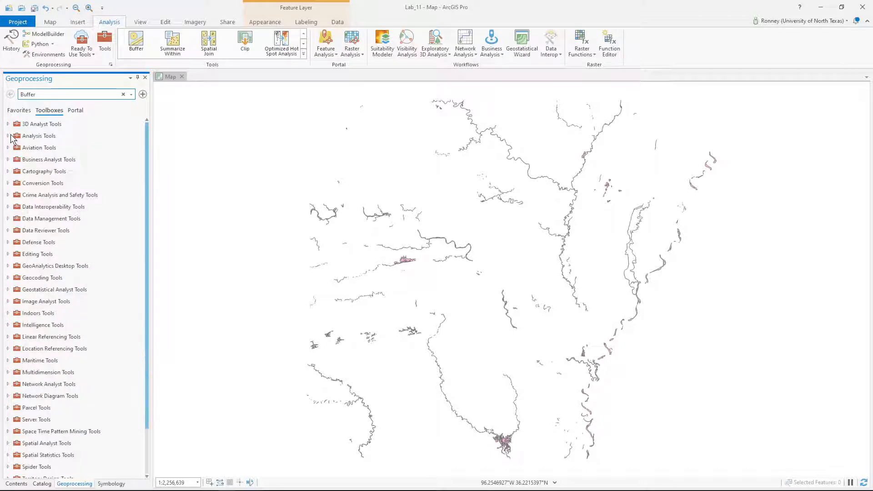
left_click(9, 136)
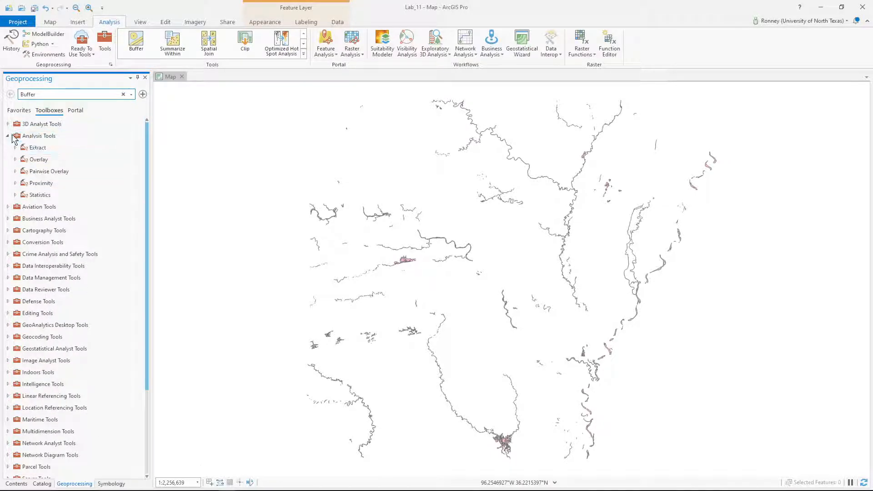
left_click(8, 135)
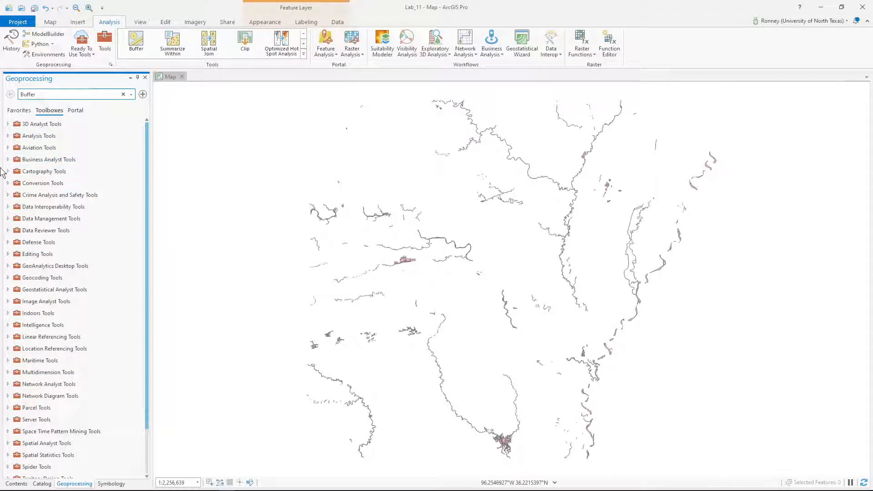
left_click(8, 172)
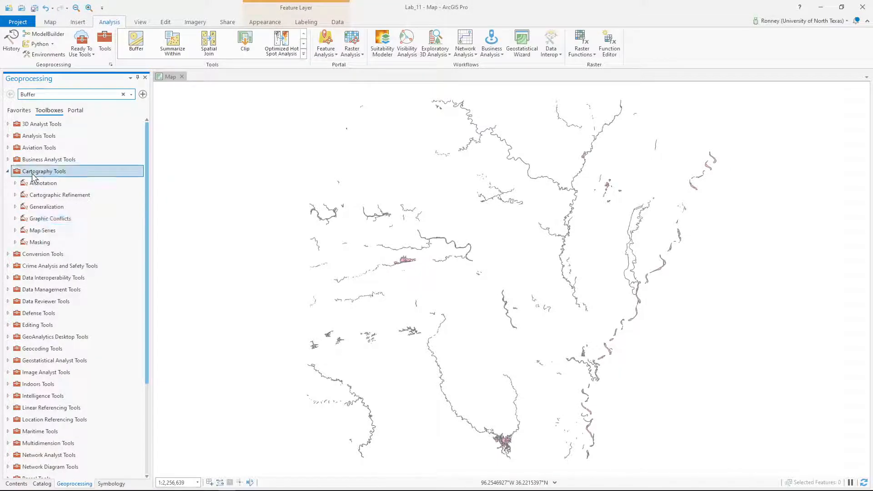
left_click(8, 171)
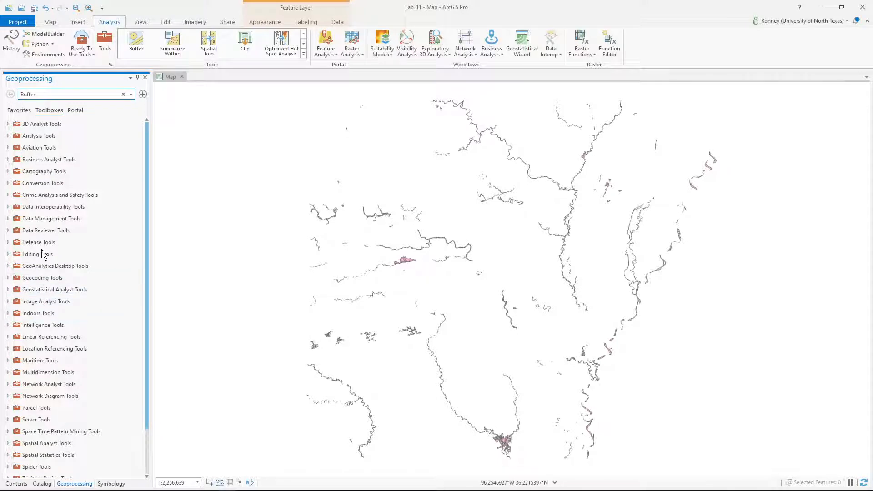
left_click(8, 218)
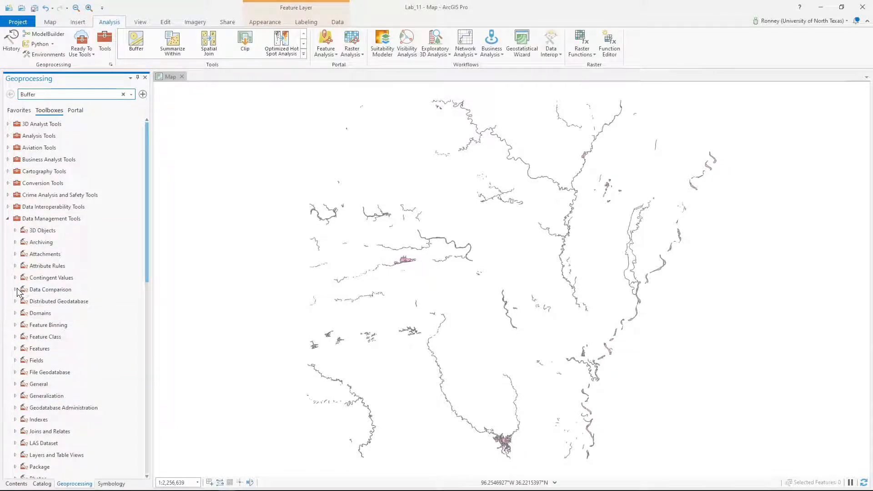
- Examine the tools in the Fields toolset of Data Management Tools and collapse the toolbox
left_click(36, 363)
left_click(15, 361)
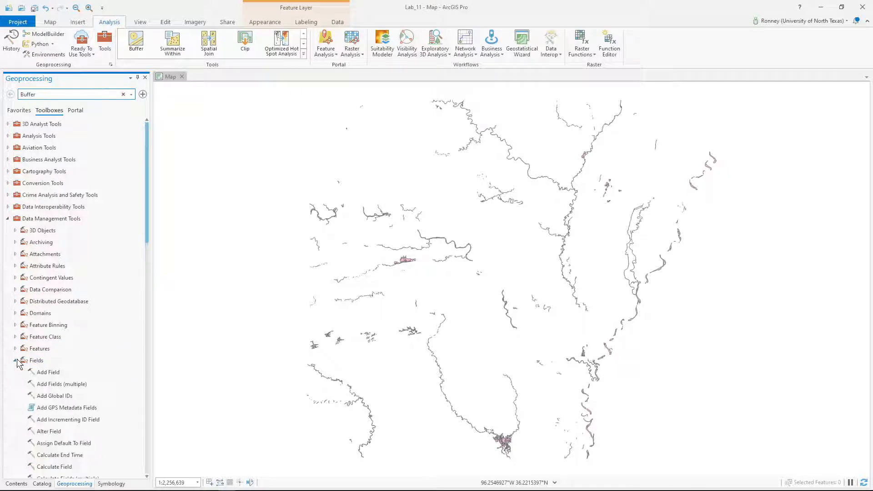
scroll(47, 386, "down", 1)
scroll(41, 384, "down", 8)
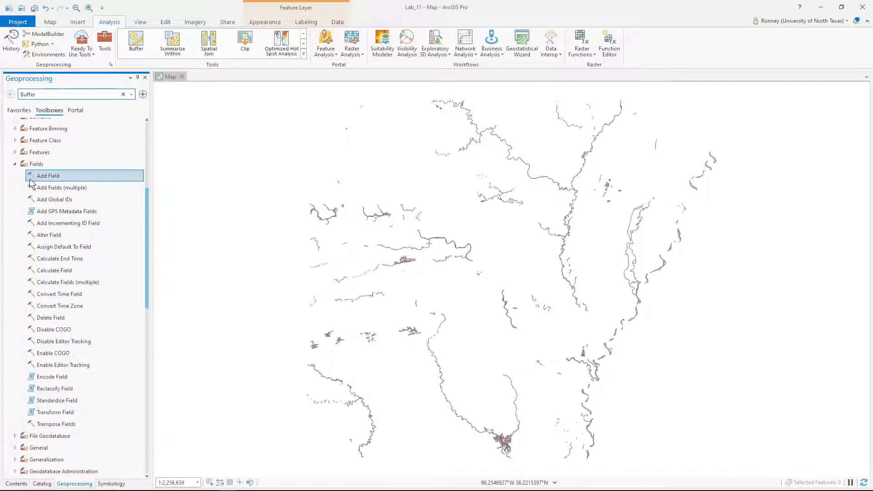
left_click(15, 164)
scroll(31, 244, "up", 9)
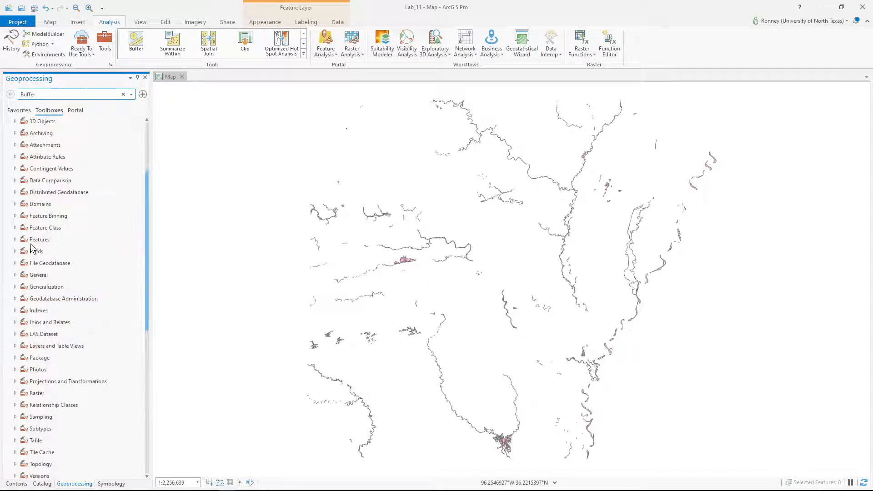
left_click(8, 218)
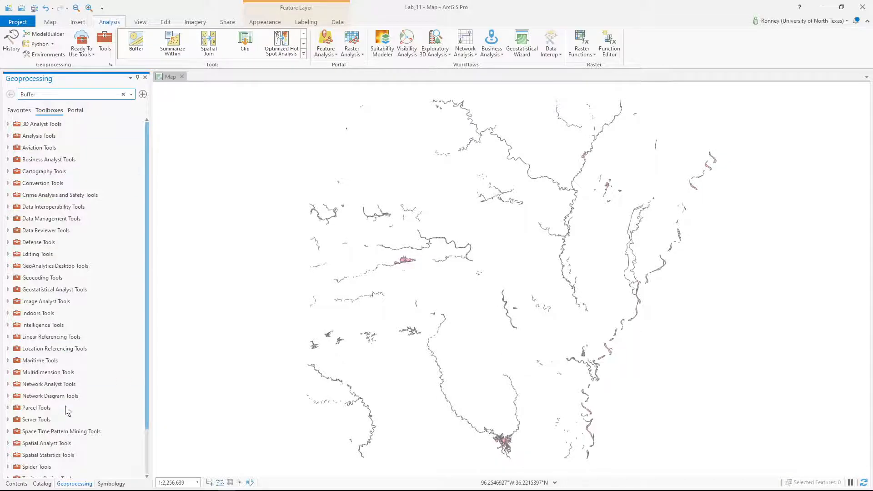
- View the favorite geoprocessing tools, search for the Buffer tool, and return to the toolbox list
left_click(28, 111)
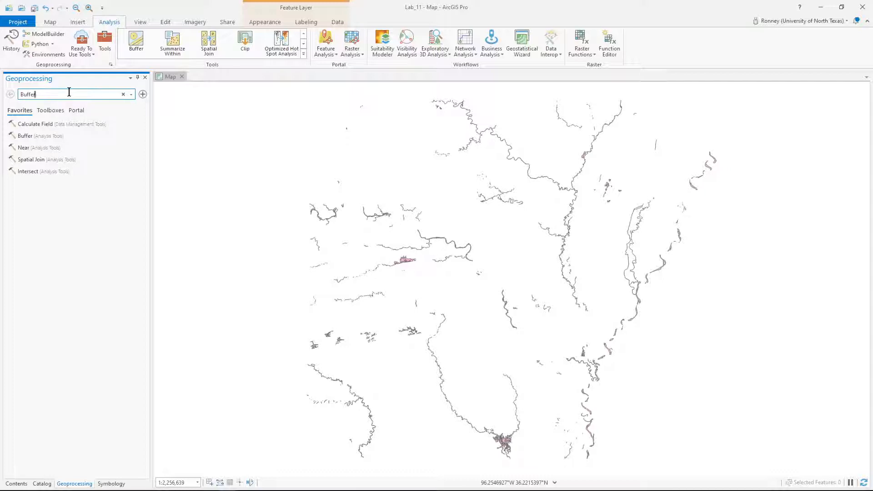
double_click(69, 92)
key("Return")
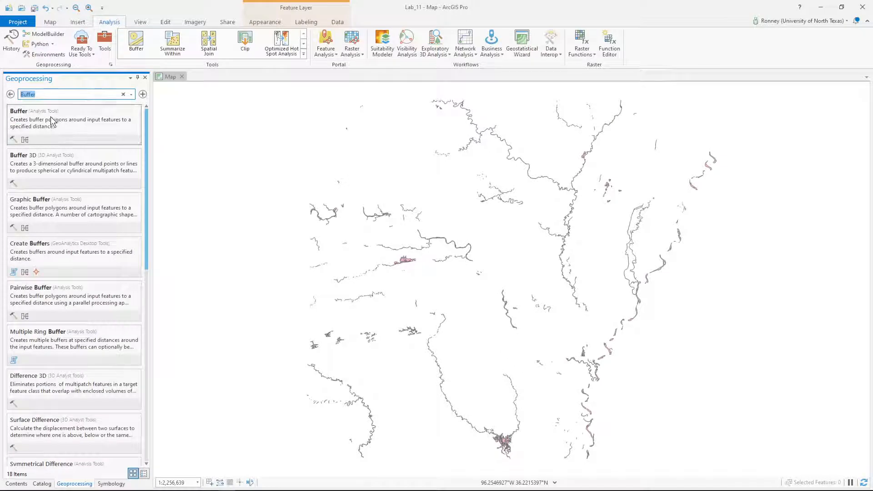
left_click(10, 94)
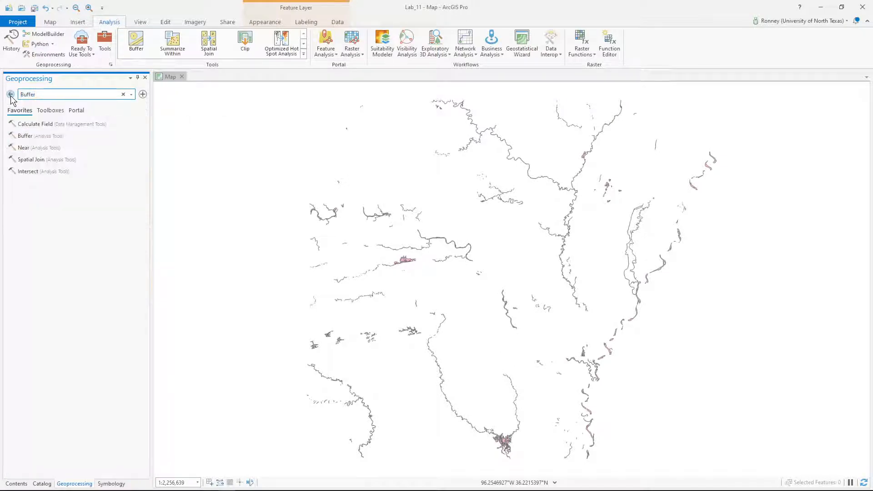
left_click(44, 111)
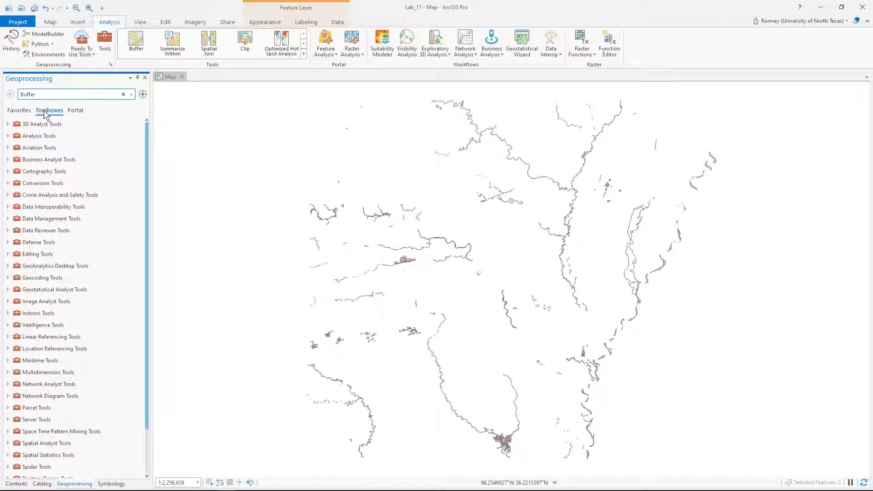
- Examine the Overlay and Proximity toolsets in Analysis Tools to locate the Buffer tool
left_click(8, 136)
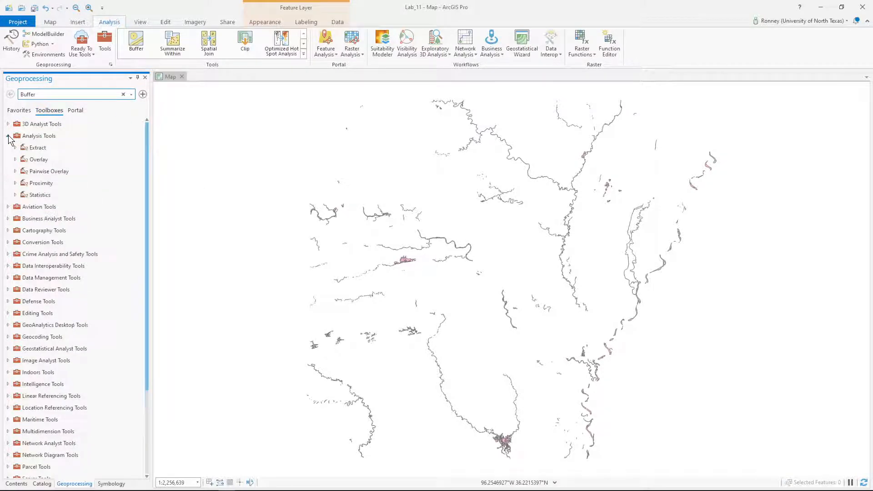
left_click(15, 159)
left_click(15, 160)
left_click(15, 183)
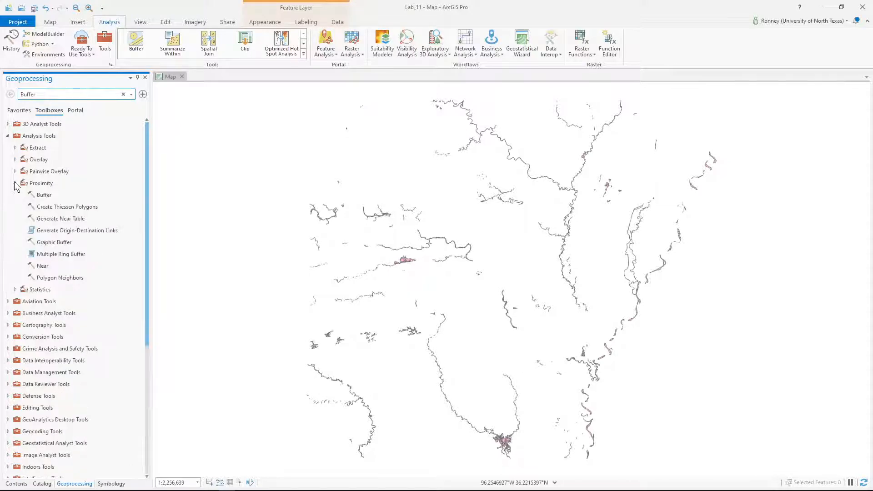
left_click(43, 195)
left_click(15, 183)
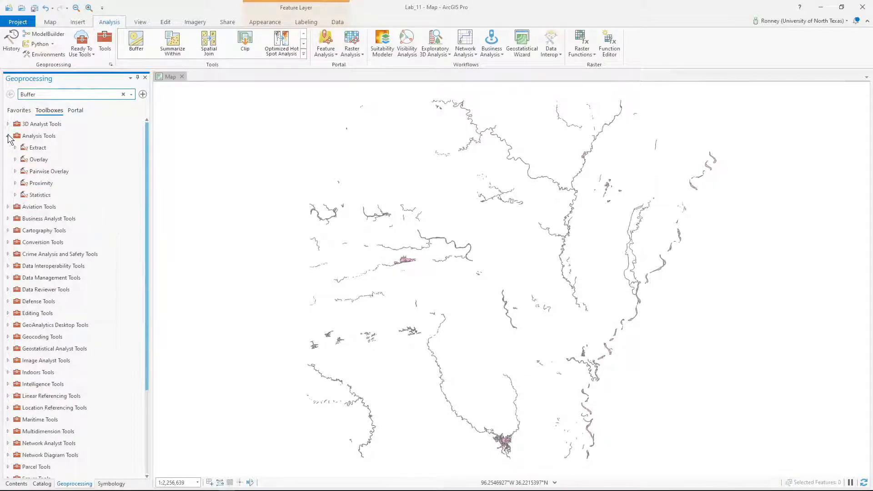
left_click(8, 136)
- Find and open the Buffer tool from Analysis Tools and set AR_rivers as the input features
left_click(27, 111)
left_click(41, 97)
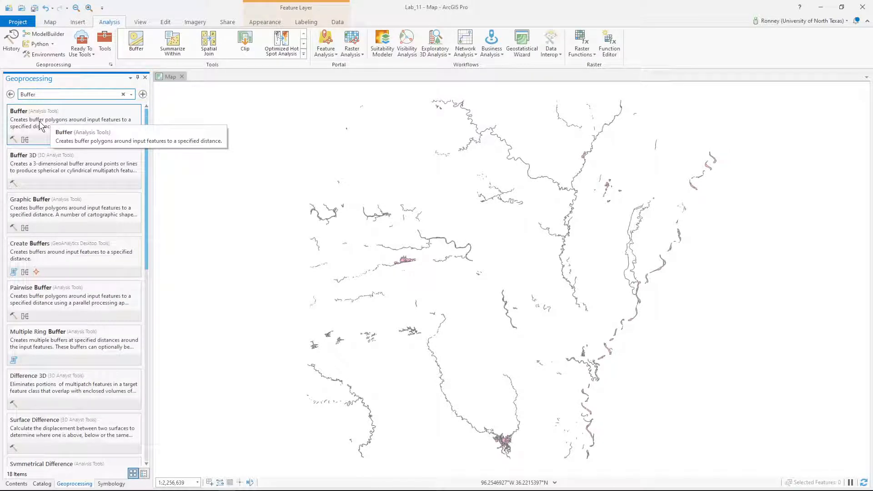
left_click(40, 121)
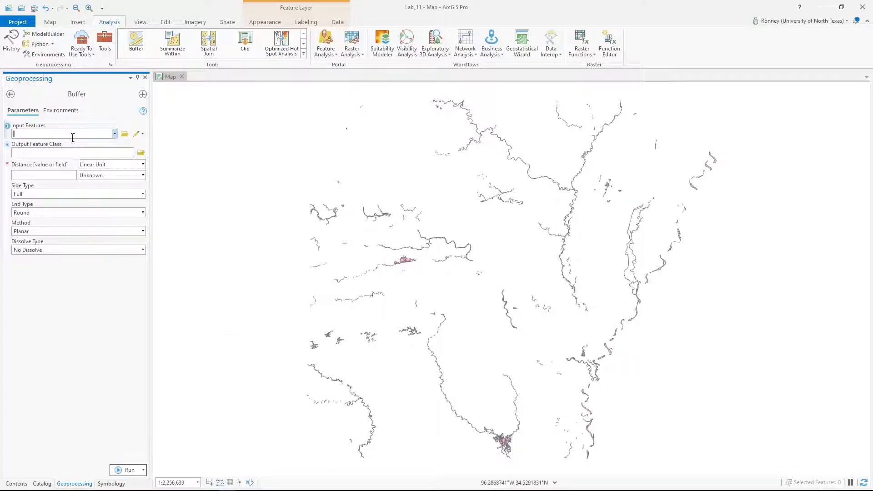
left_click(114, 134)
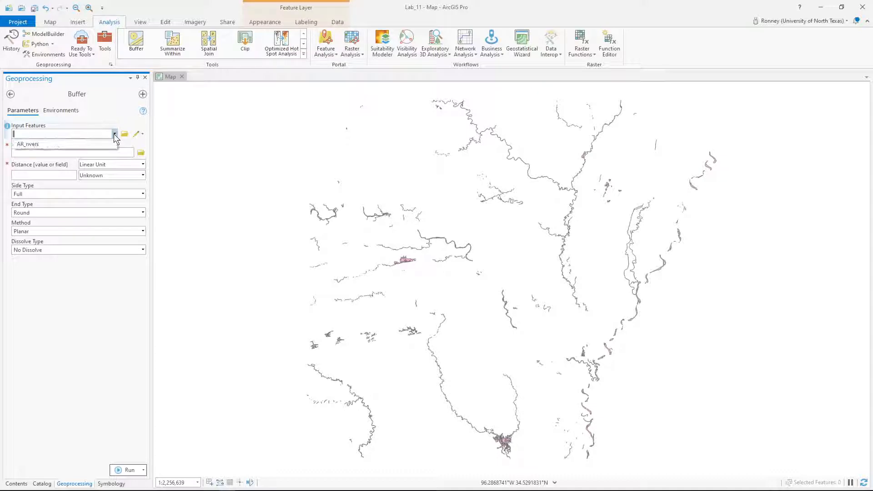
left_click(41, 145)
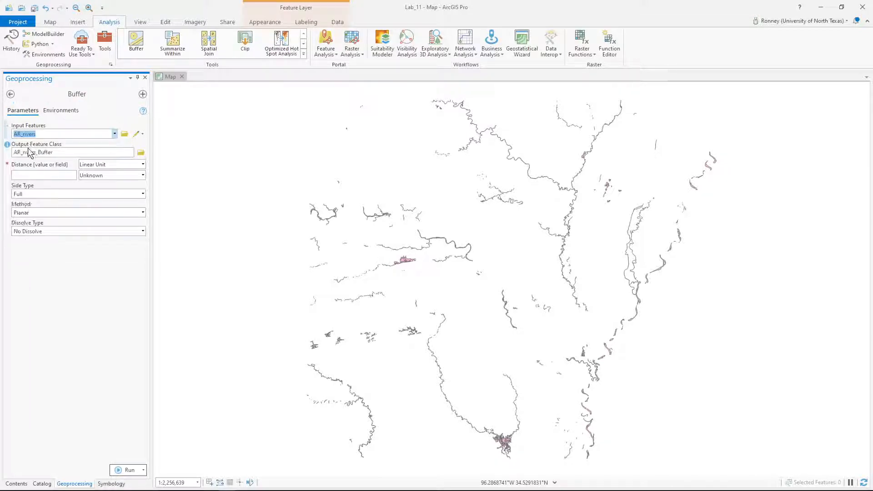
- Set the buffer output to AR_rivers_5km_buffer.shp in the Lab_11 folder under Intro_to_GIS\Labs on the Y: drive
left_click(141, 153)
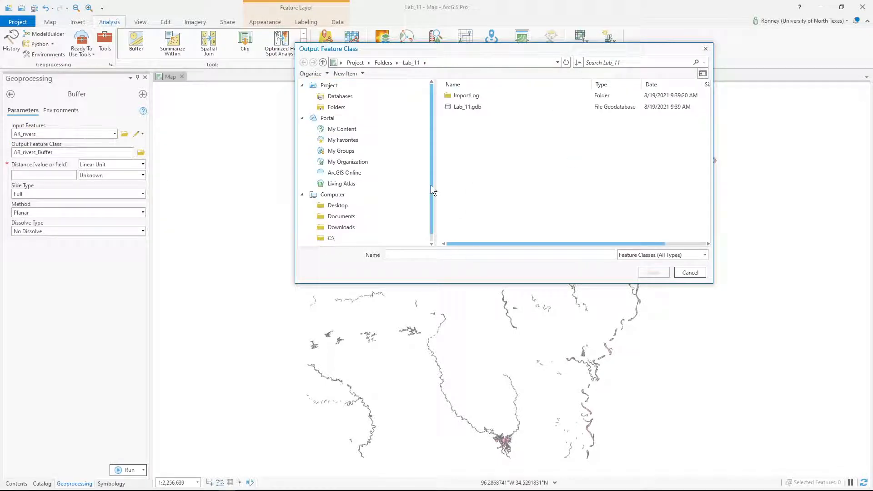
scroll(382, 218, "down", 1)
left_click(351, 241)
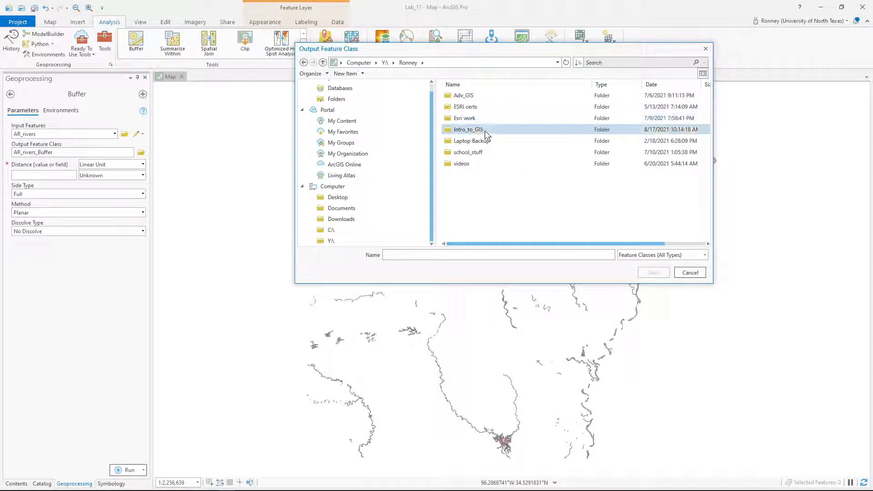
double_click(485, 129)
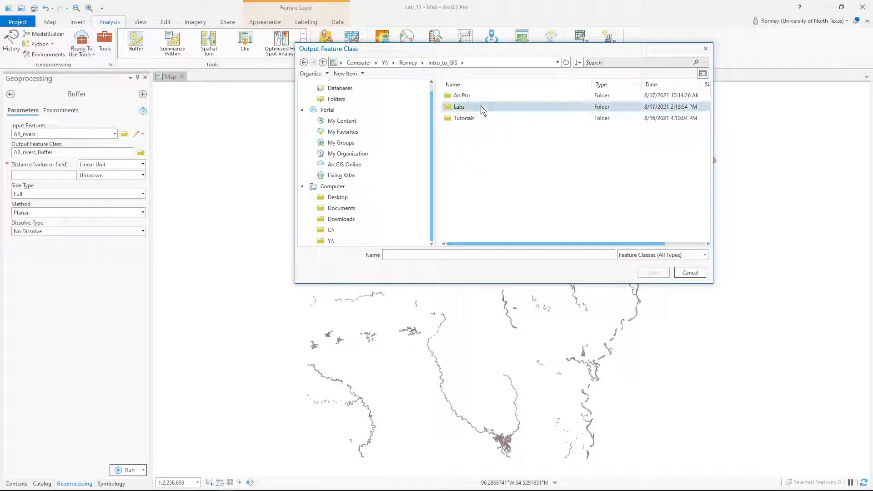
double_click(481, 105)
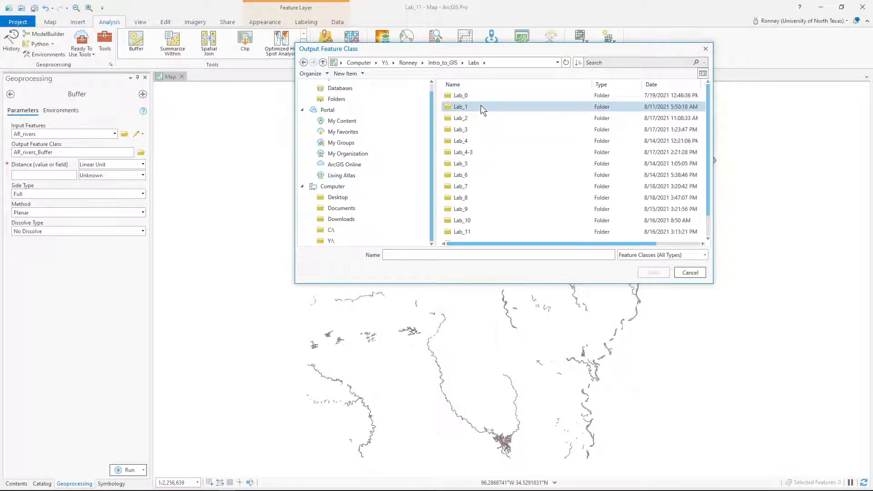
double_click(486, 230)
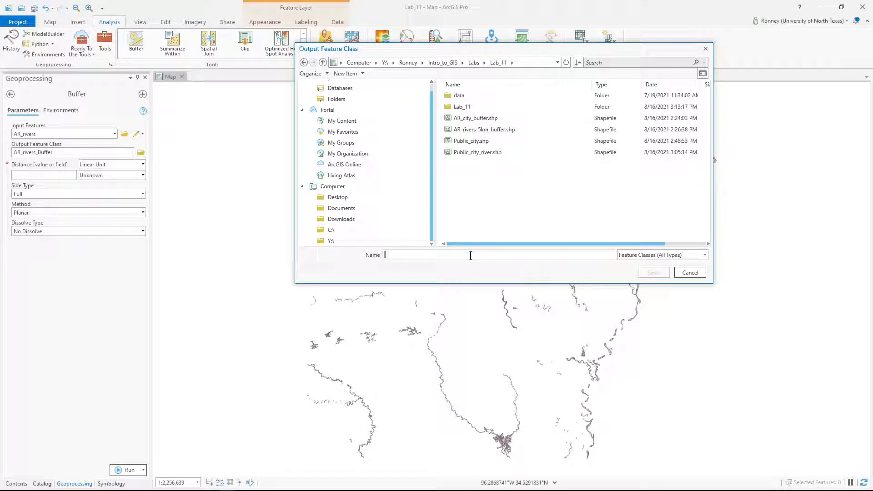
left_click(498, 129)
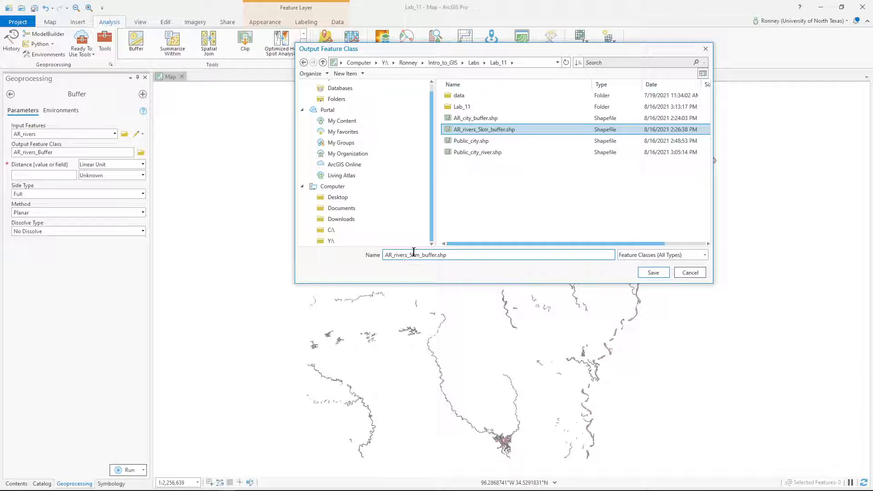
left_click(654, 273)
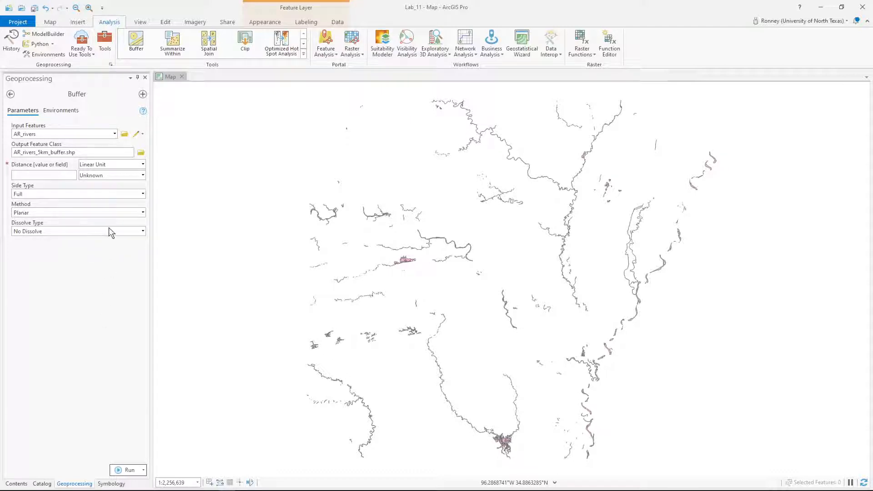
- Set the buffer distance to a linear unit of 5000 meters
left_click(143, 164)
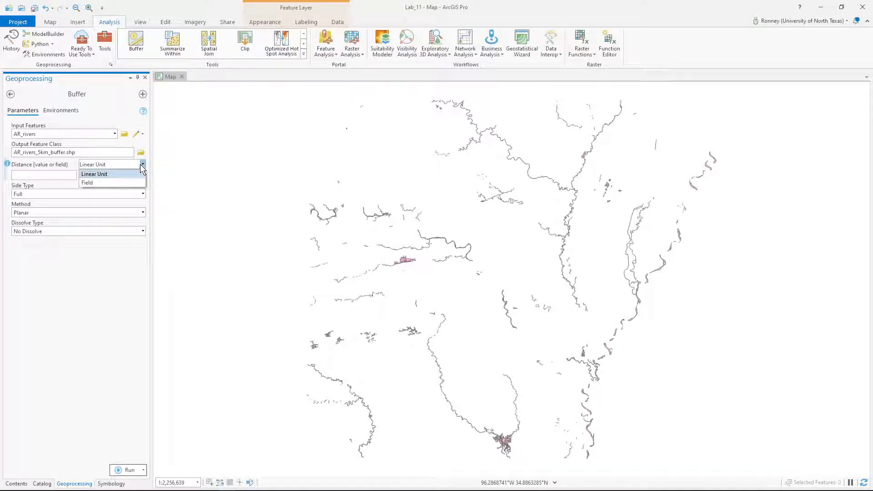
left_click(106, 175)
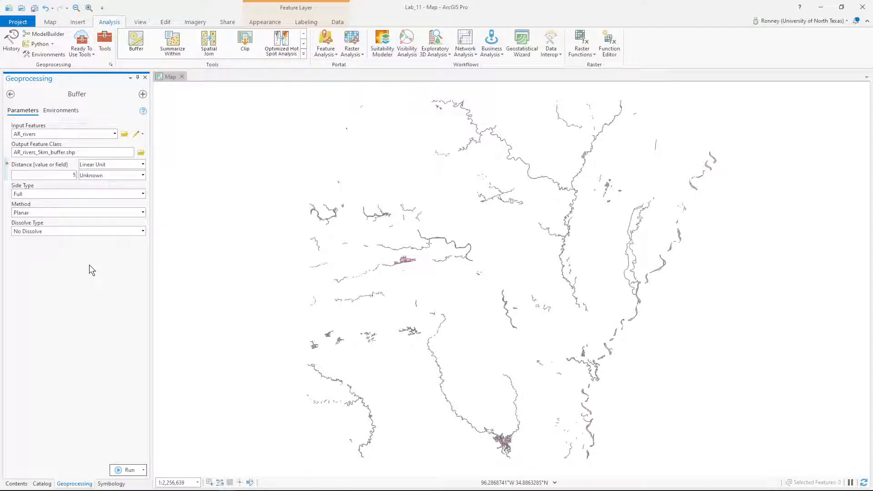
type("5000")
left_click(142, 175)
left_click(121, 195)
left_click(144, 176)
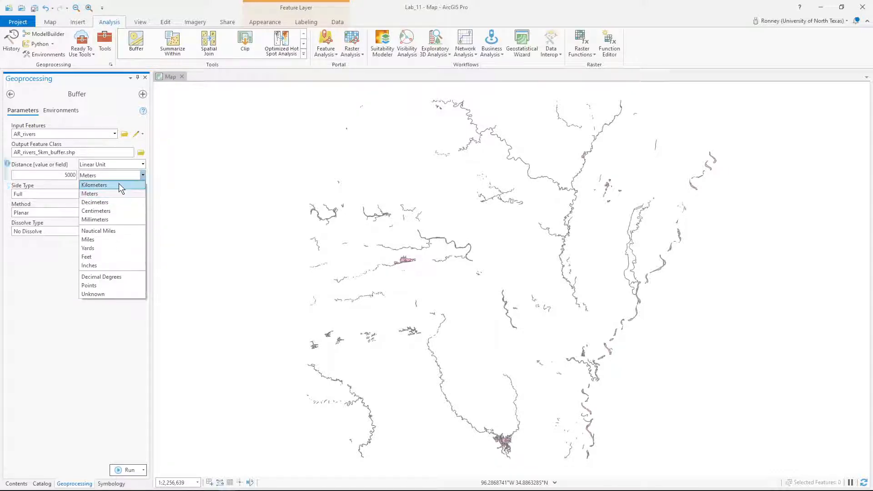
left_click(119, 193)
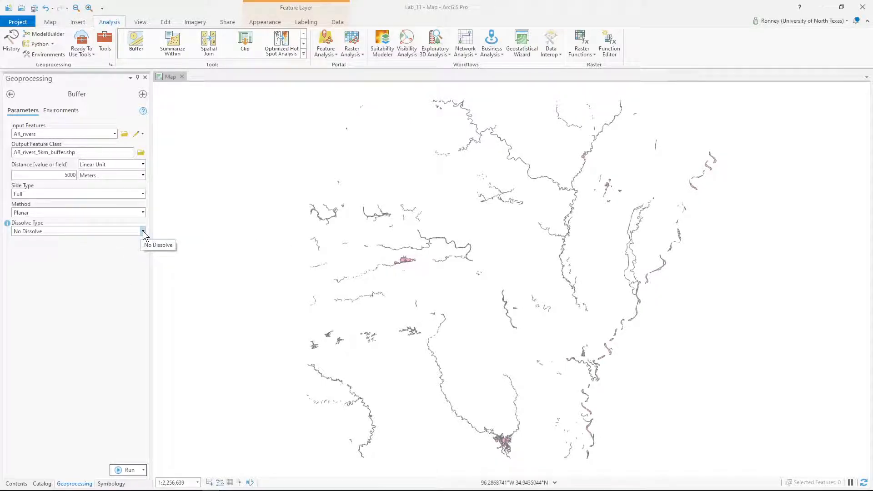
- Set the buffer to dissolve all output features into a single feature and run the tool
left_click(143, 231)
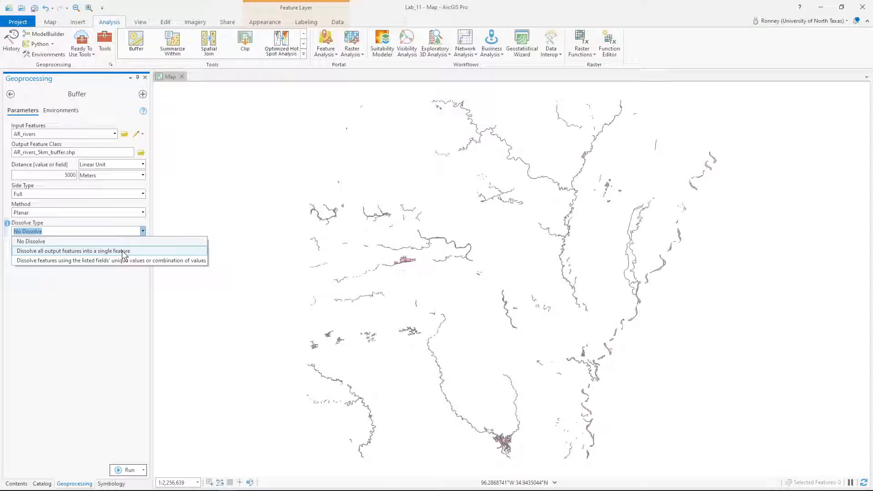
left_click(122, 251)
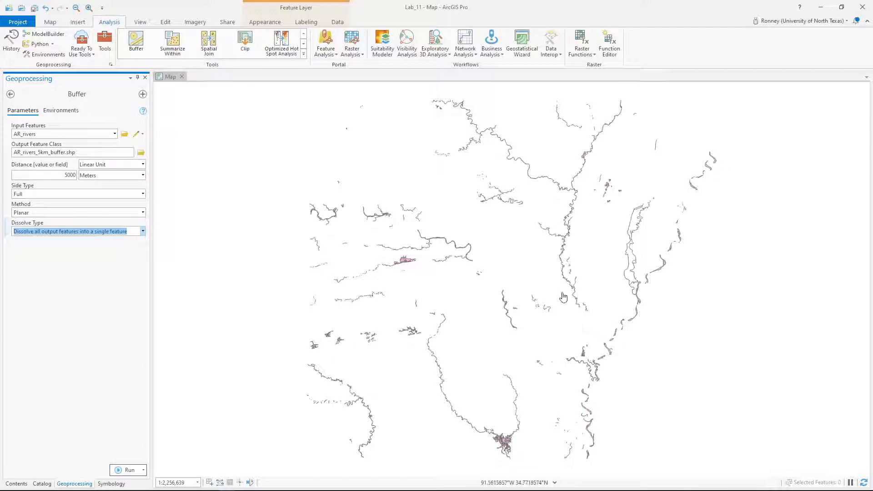
left_click(73, 257)
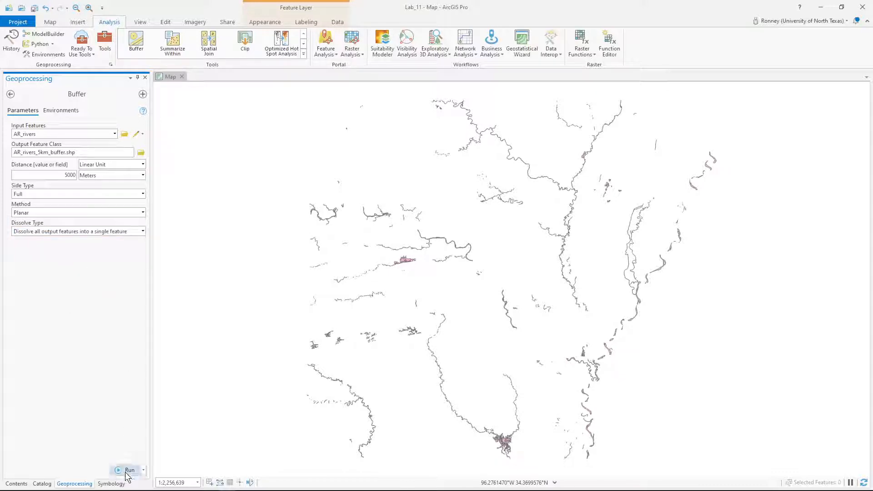
left_click(126, 473)
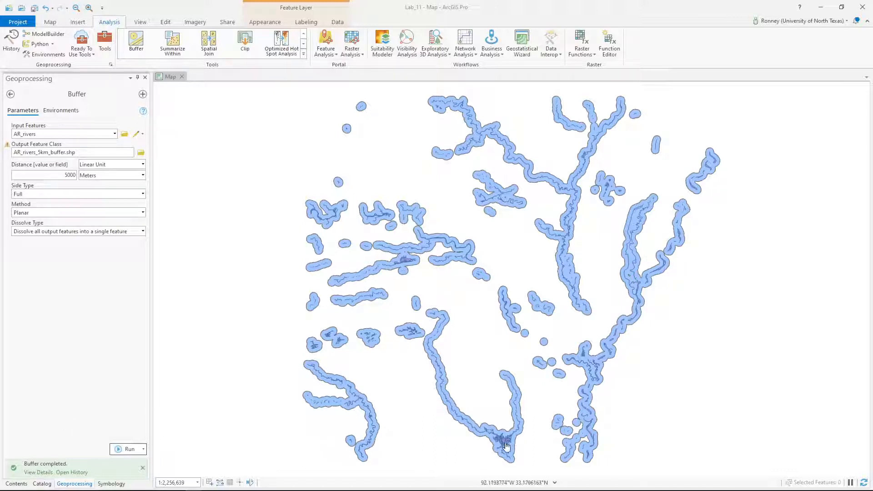
- Style the AR_rivers polygons with a bright blue fill and no outline color, and apply the symbol
left_click(17, 484)
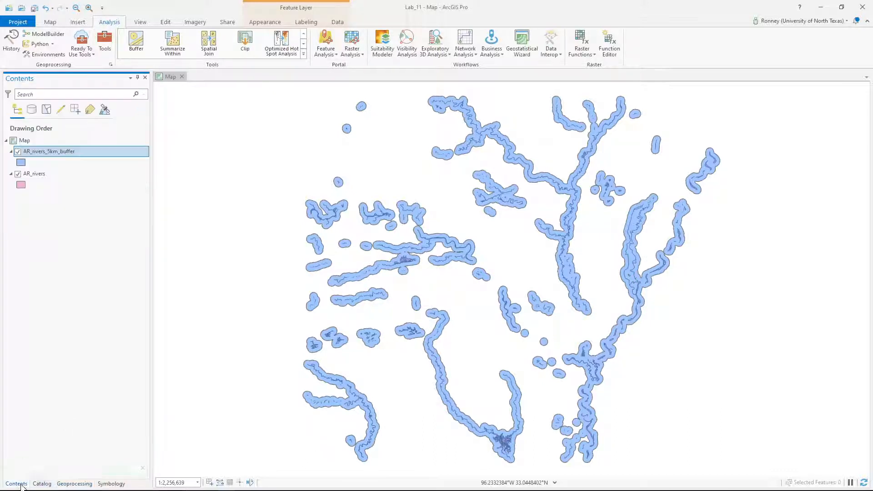
left_click(22, 187)
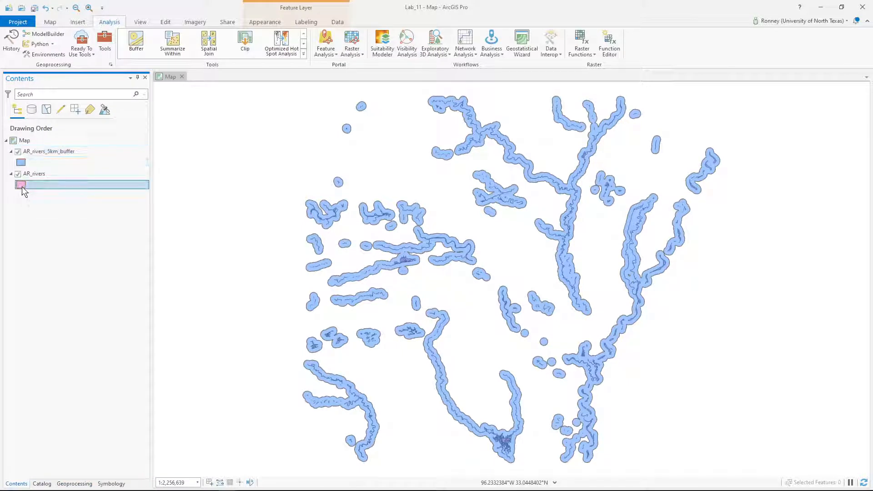
left_click(22, 187)
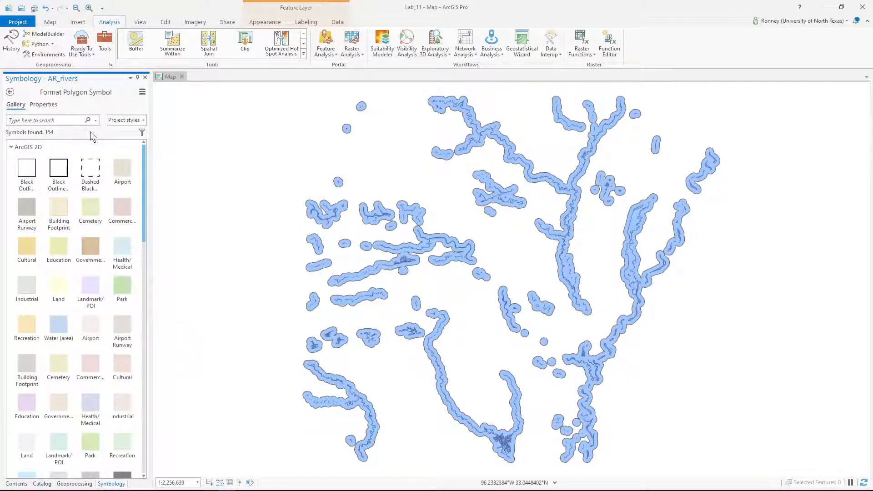
left_click(46, 105)
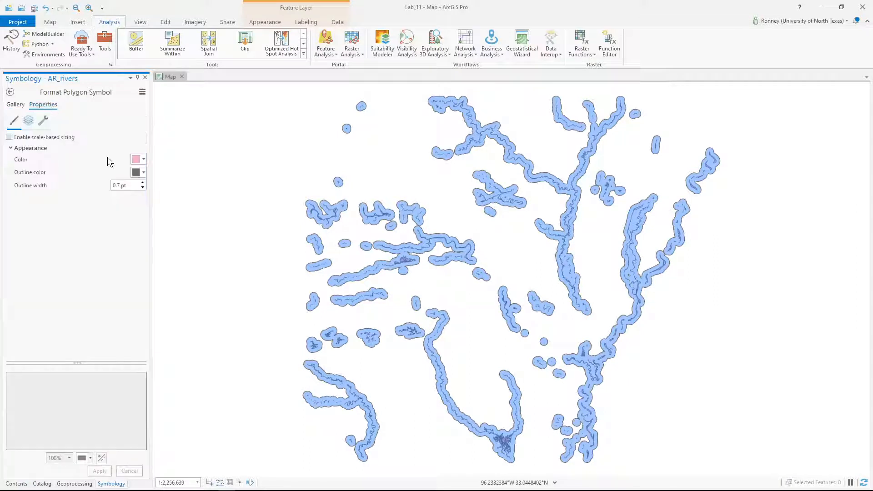
left_click(144, 172)
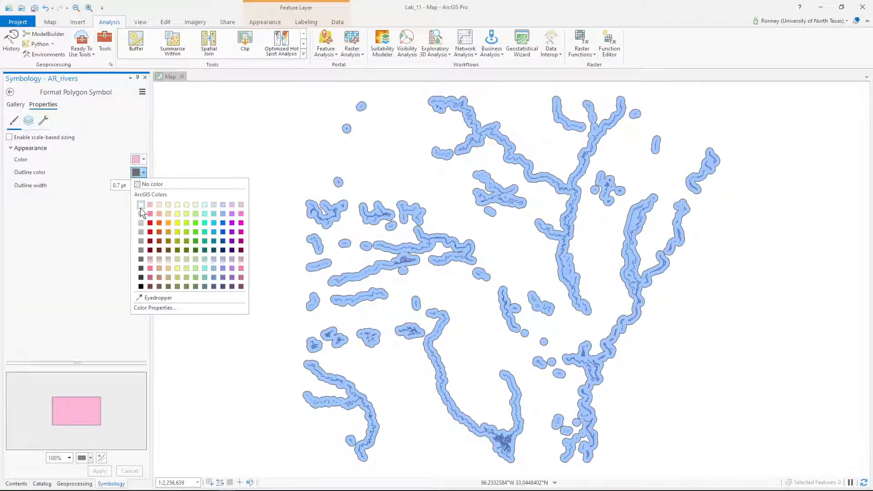
left_click(147, 184)
left_click(142, 159)
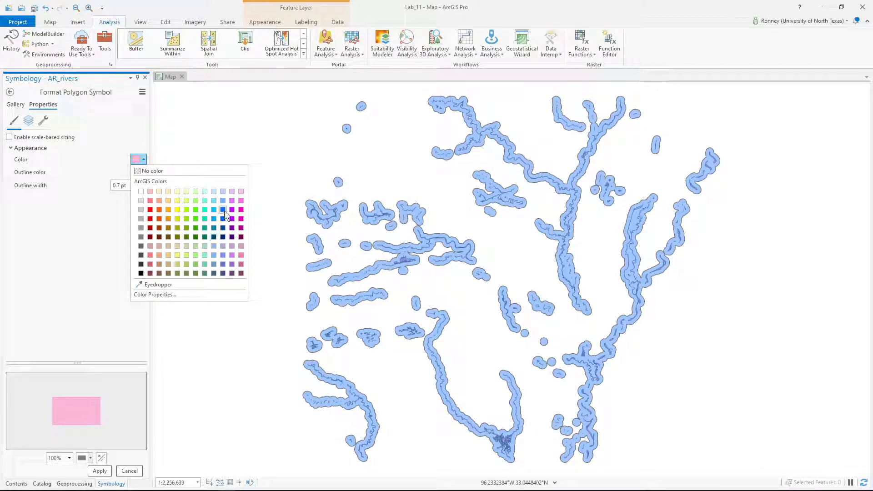
left_click(223, 209)
left_click(100, 471)
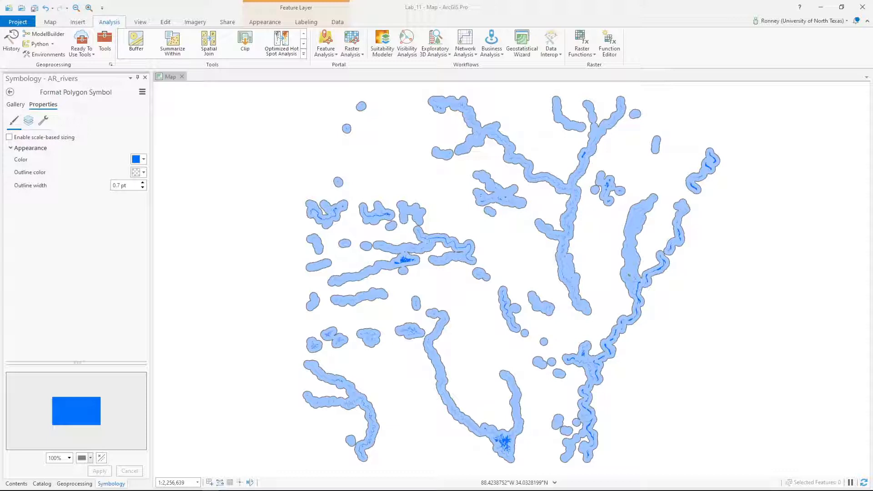
- Add AR_major_cities.shp from the AR_Hunting_Lab_Data folder to the map
left_click(50, 22)
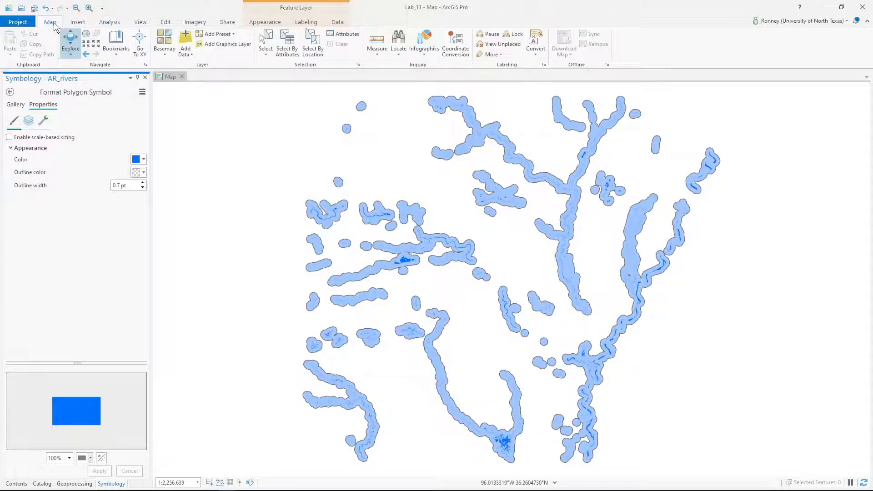
left_click(186, 40)
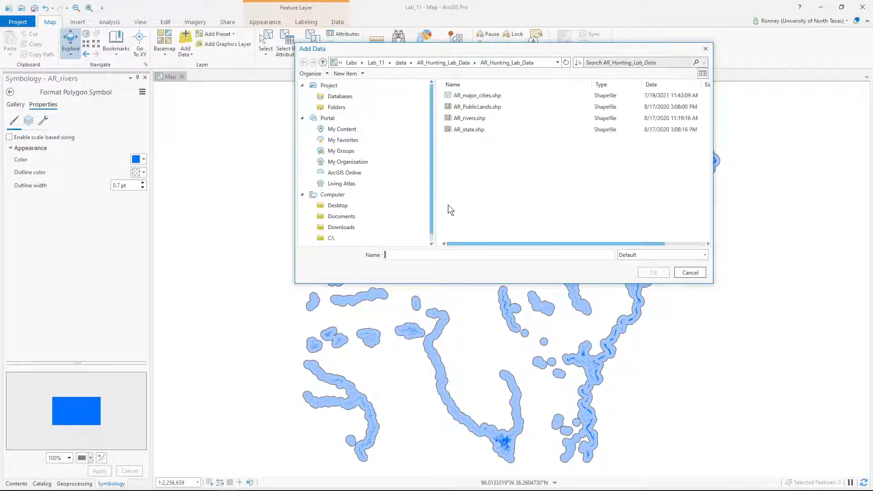
left_click(487, 97)
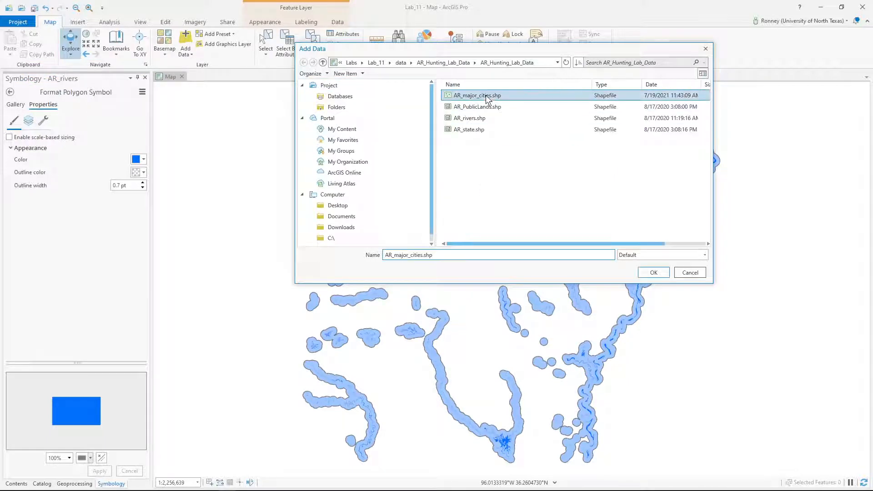
left_click(646, 273)
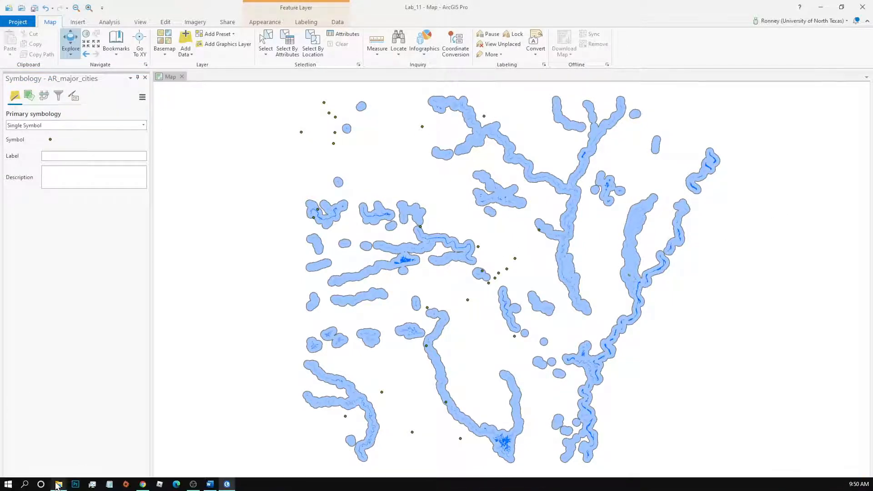
- Open the attribute table of AR_major_cities and enlarge it to show more rows
left_click(17, 484)
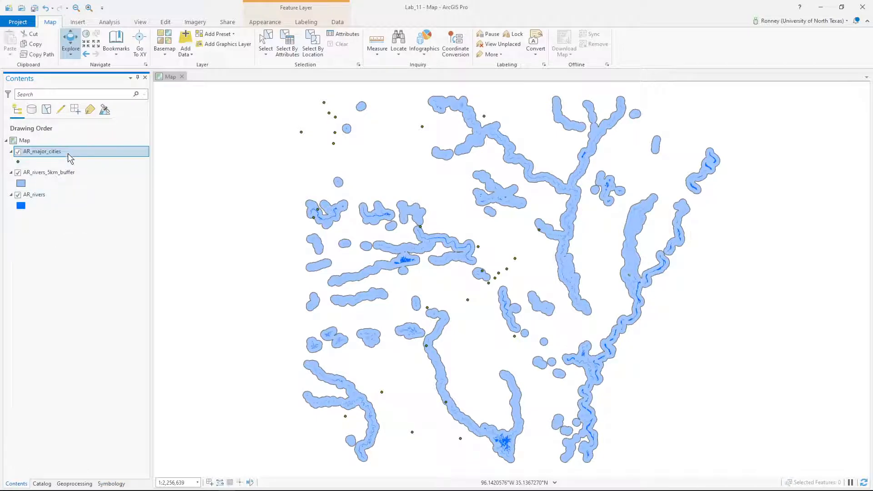
right_click(97, 152)
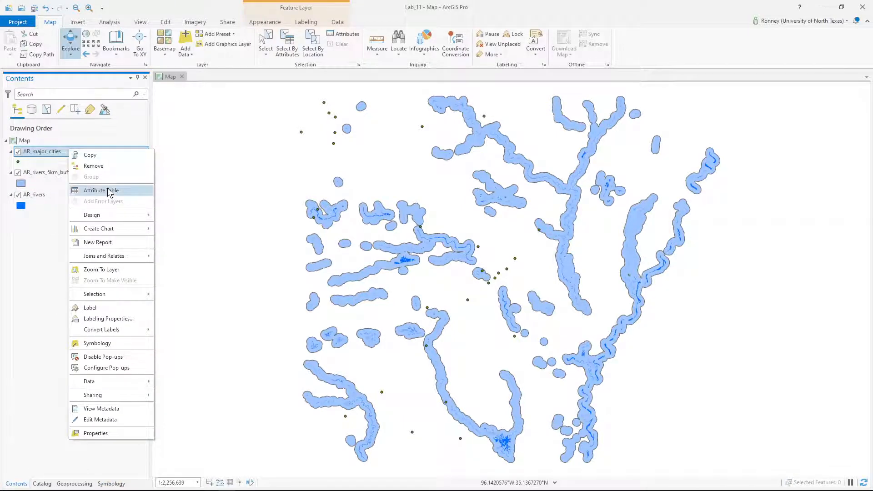
left_click(110, 191)
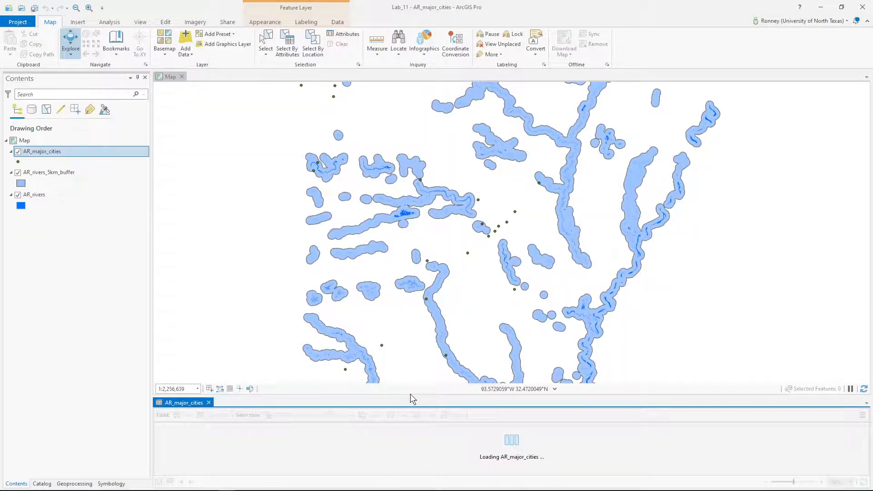
left_click_drag(410, 394, 407, 324)
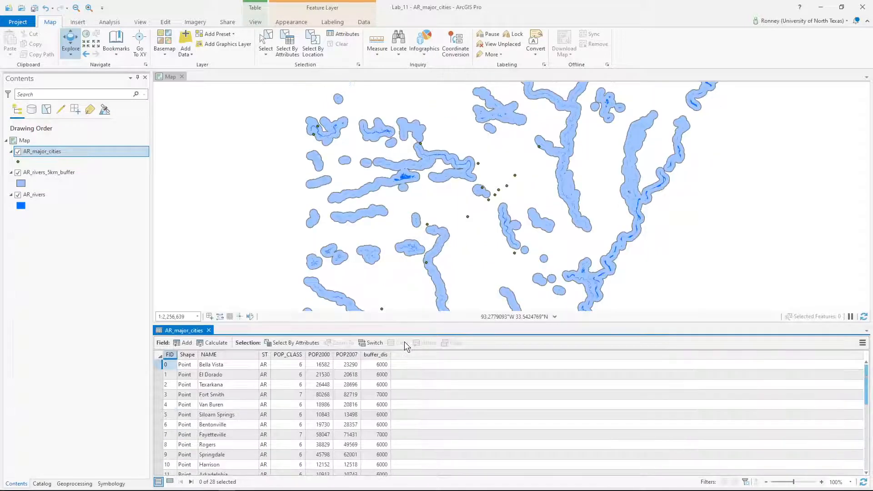
- Delete the existing buffer_dis field from the AR_major_cities table
right_click(372, 357)
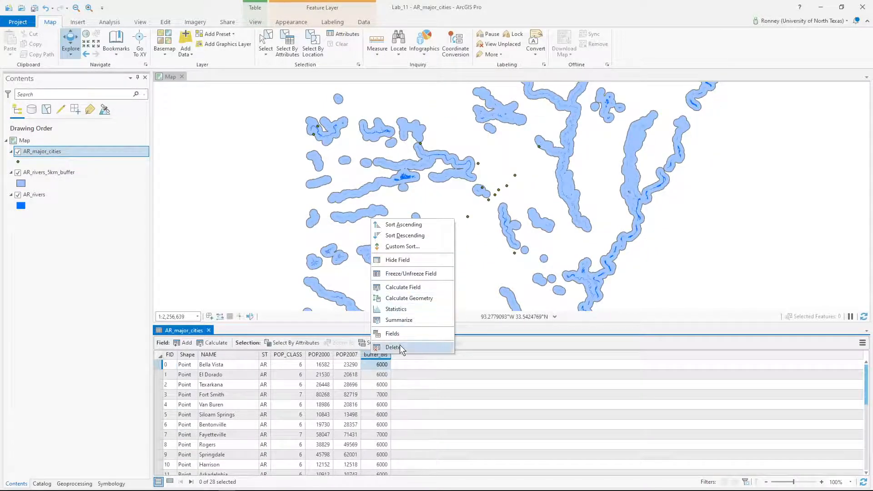
left_click(400, 347)
left_click(467, 268)
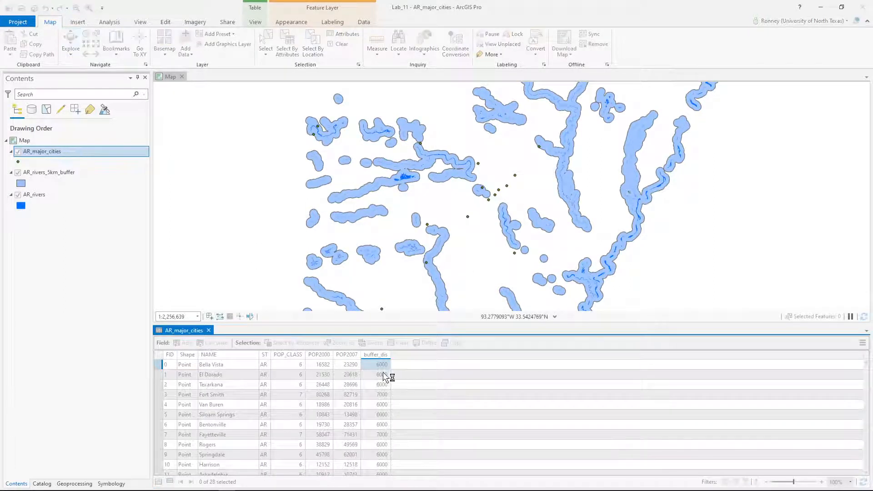
left_click(167, 22)
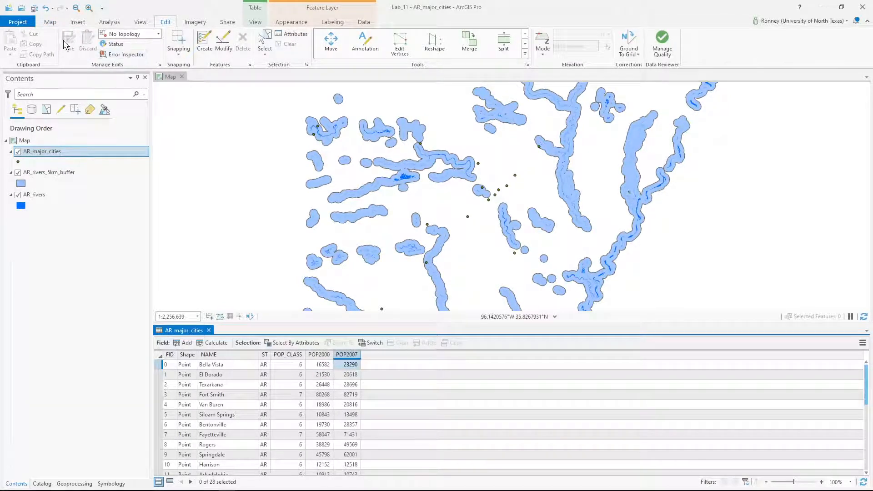
left_click(51, 22)
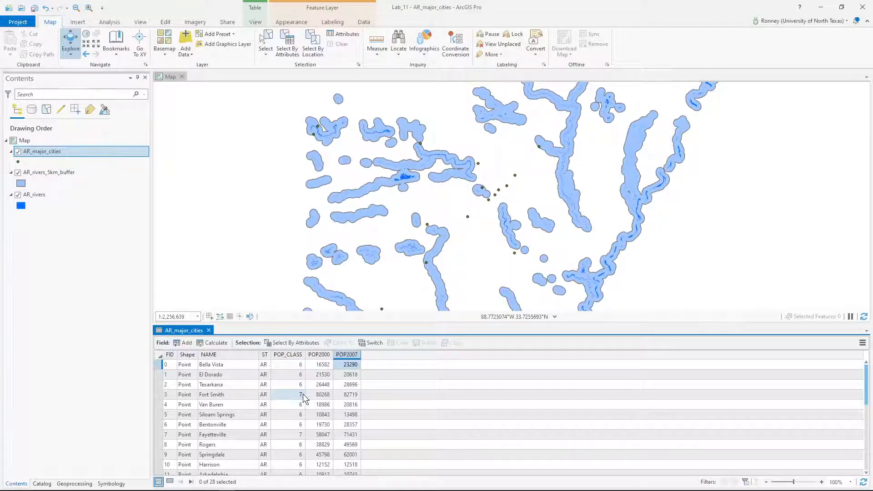
- Review the POP_CLASS values, add a Long field named buffer_dis to AR_major_cities, and save the field changes
scroll(295, 409, "down", 5)
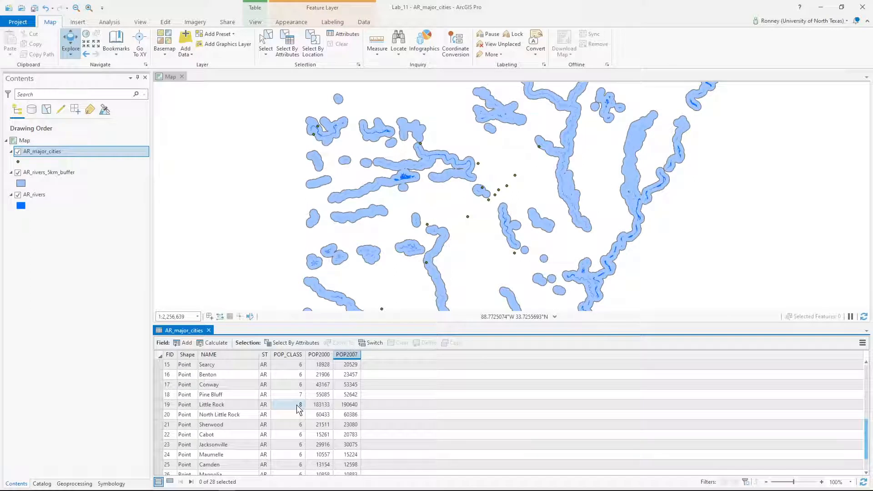
scroll(300, 407, "up", 5)
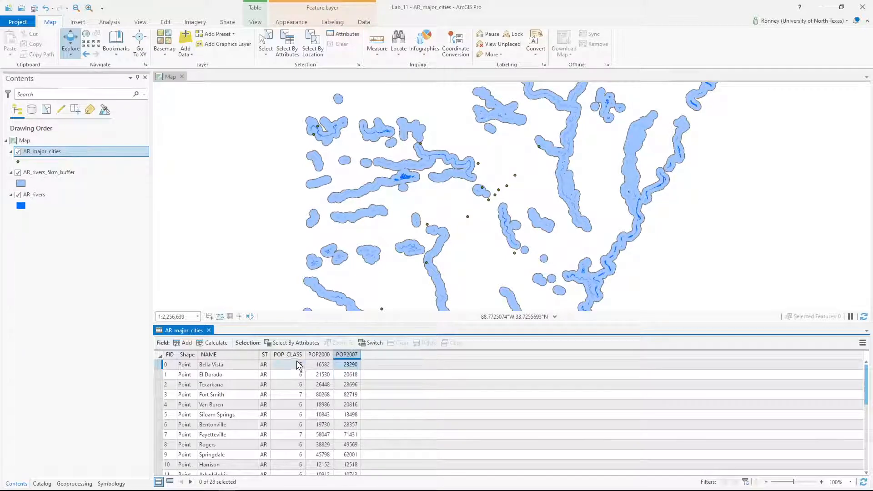
scroll(296, 393, "down", 1)
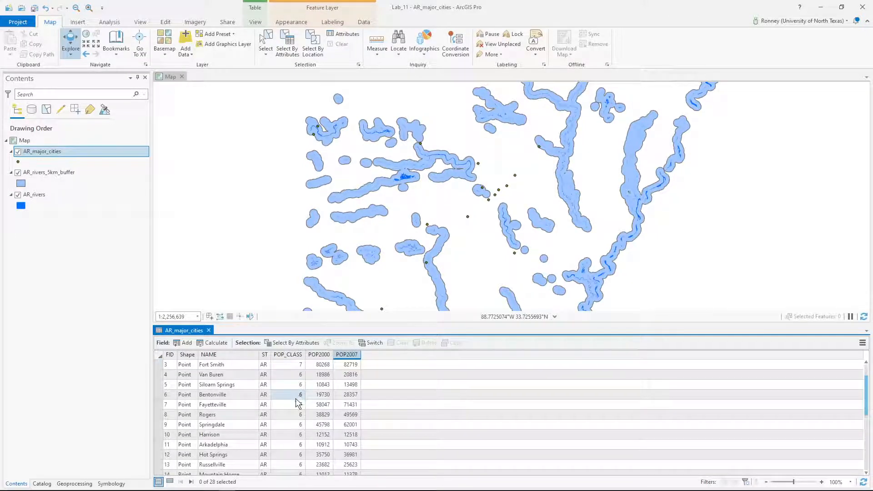
scroll(299, 394, "up", 1)
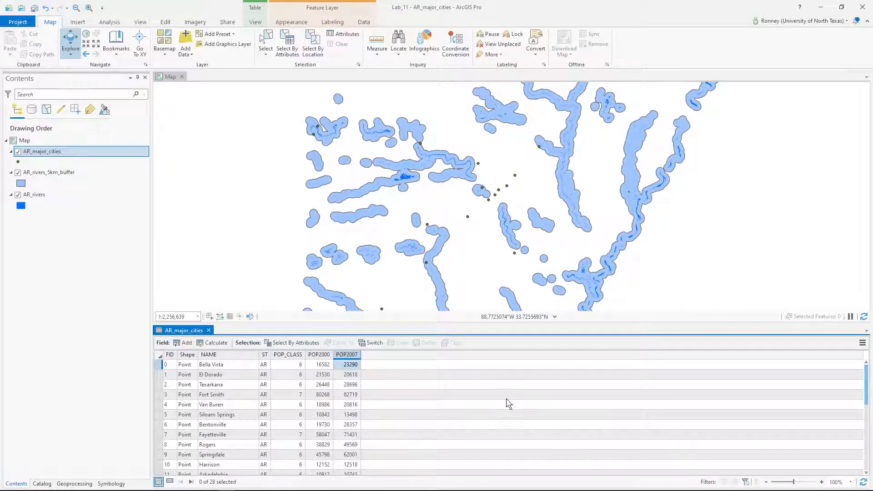
left_click(189, 342)
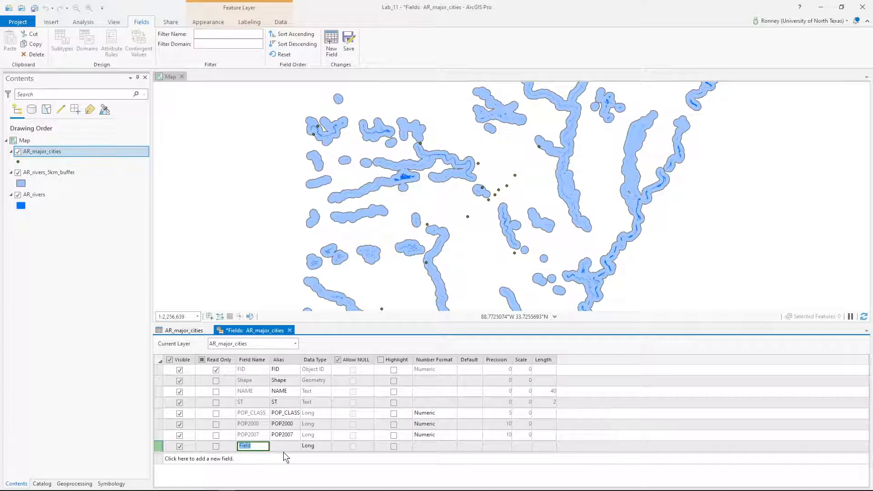
type("buffer_dis")
left_click(349, 40)
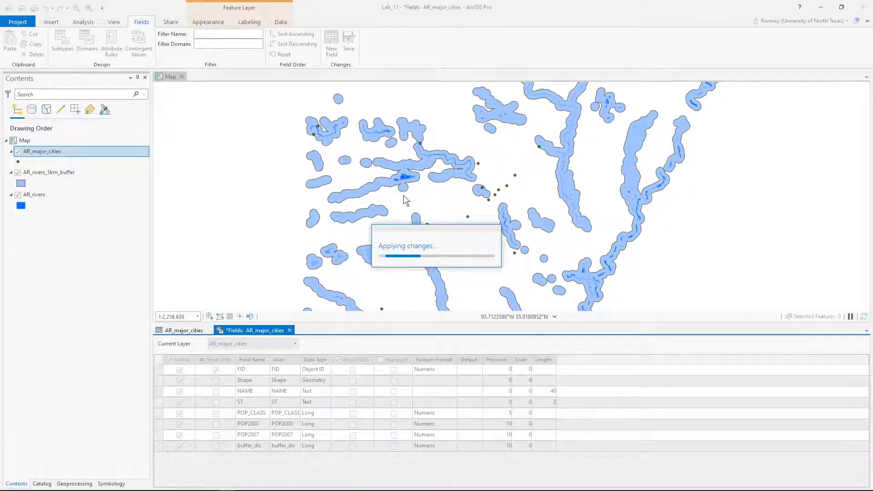
left_click(287, 331)
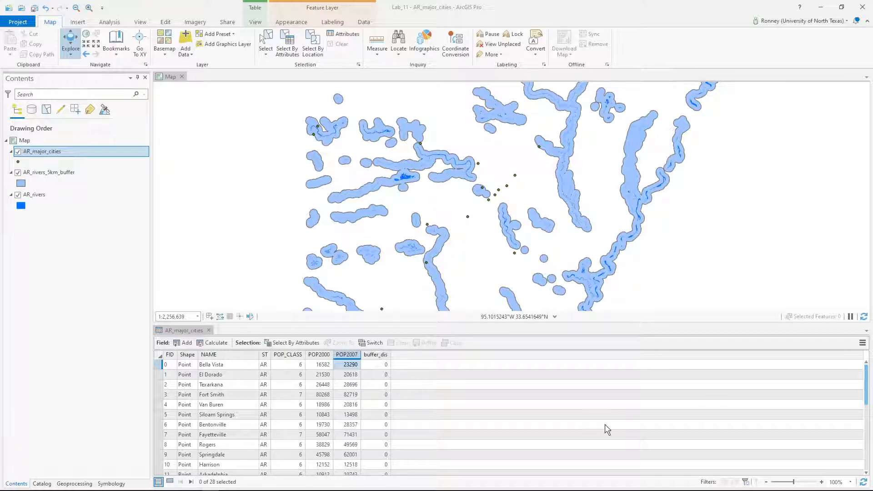
- Calculate the buffer_dis field with the Python 3 expression !POP_CLASS! * 1000
right_click(378, 355)
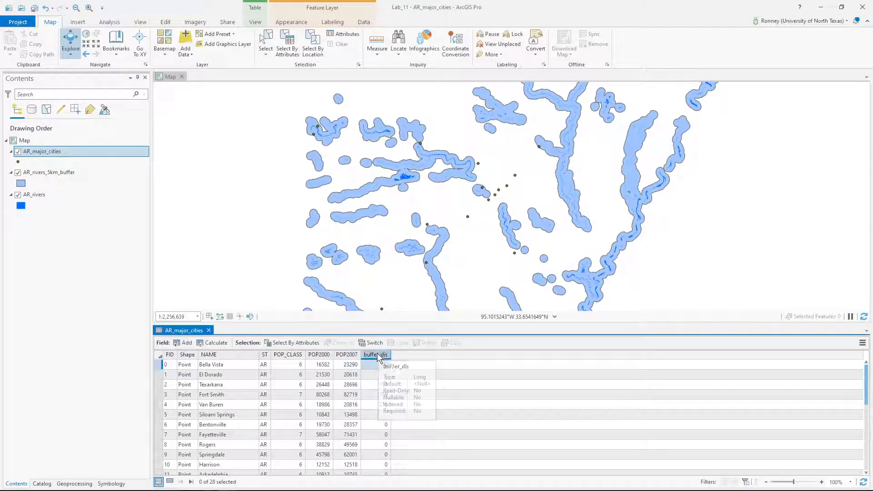
left_click(409, 422)
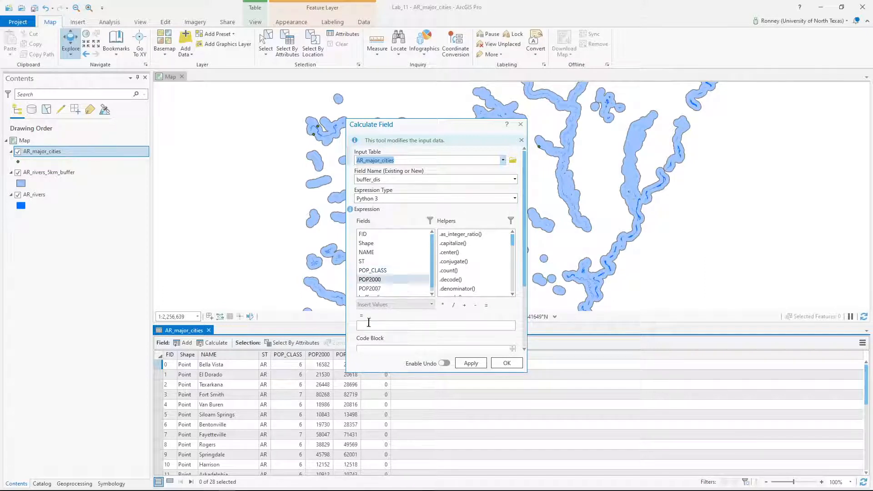
double_click(386, 270)
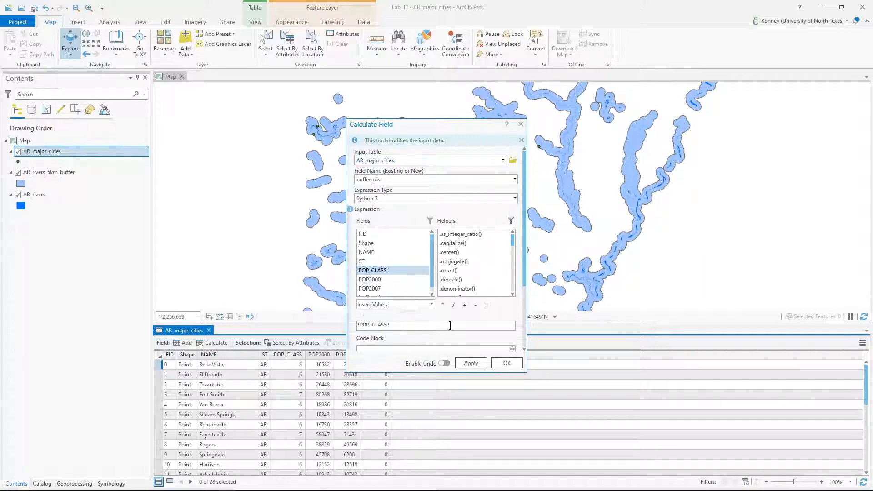
left_click(442, 305)
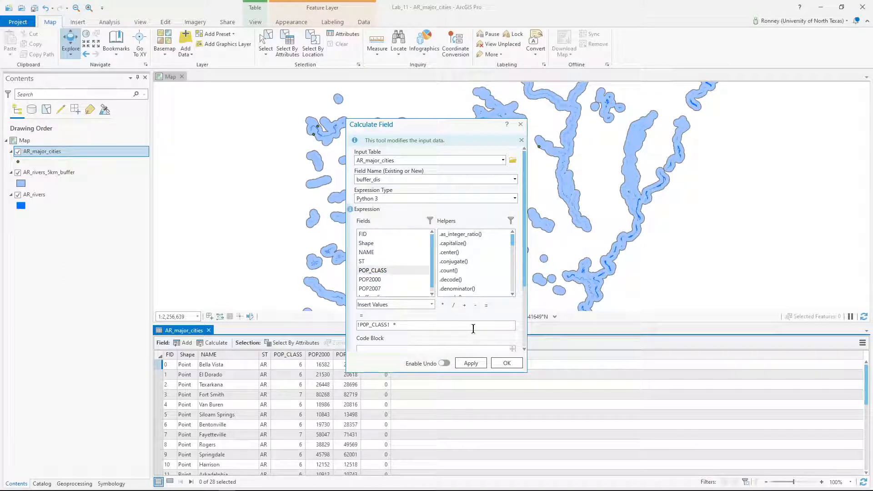
type("1000")
left_click(508, 364)
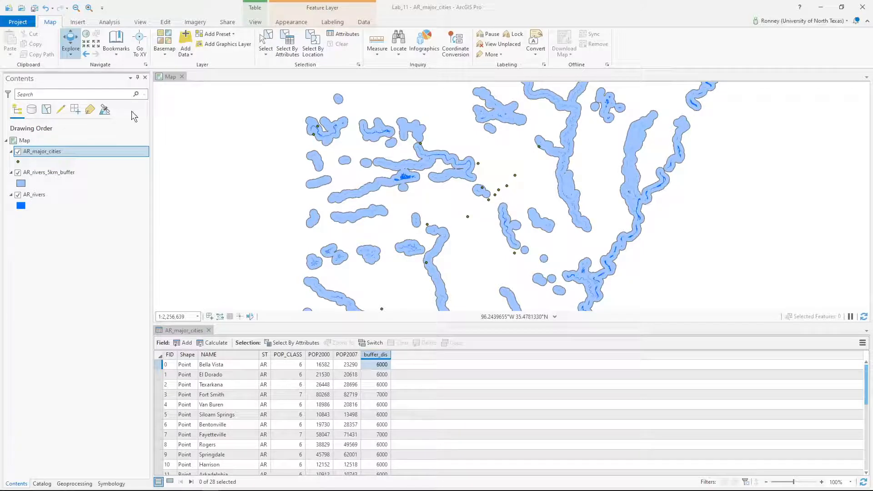
- Set the Buffer tool's input features to AR_major_cities and save the output feature class as AR_city_buffer.shp in the Lab_11 folder
left_click(76, 484)
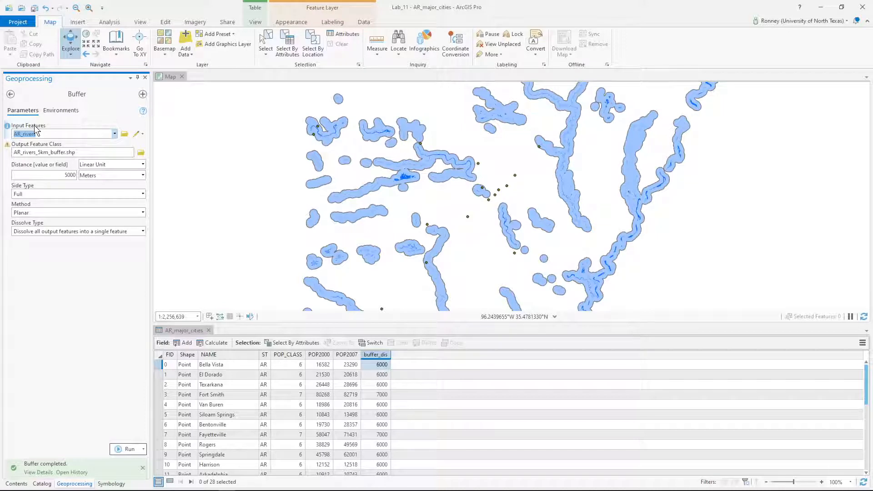
left_click(114, 134)
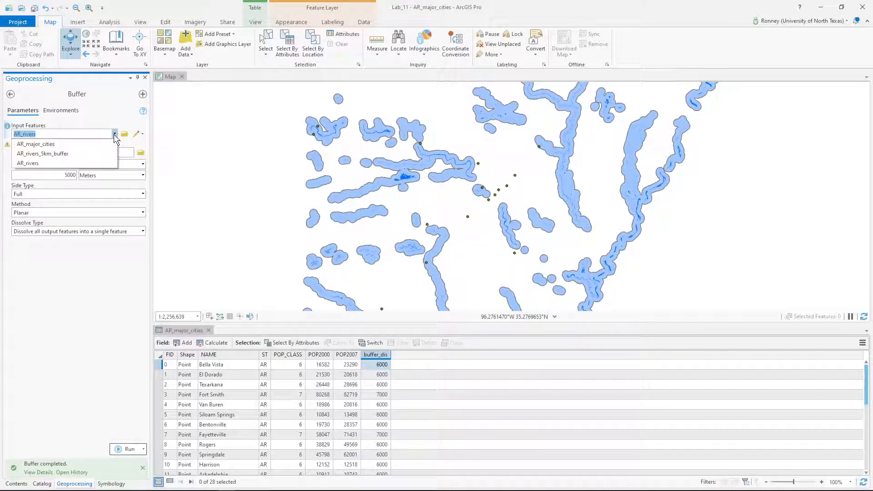
left_click(28, 144)
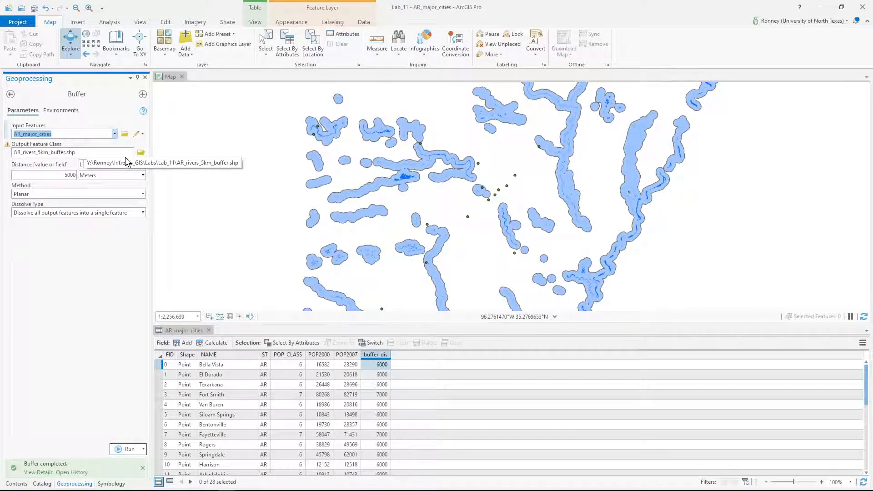
left_click(140, 152)
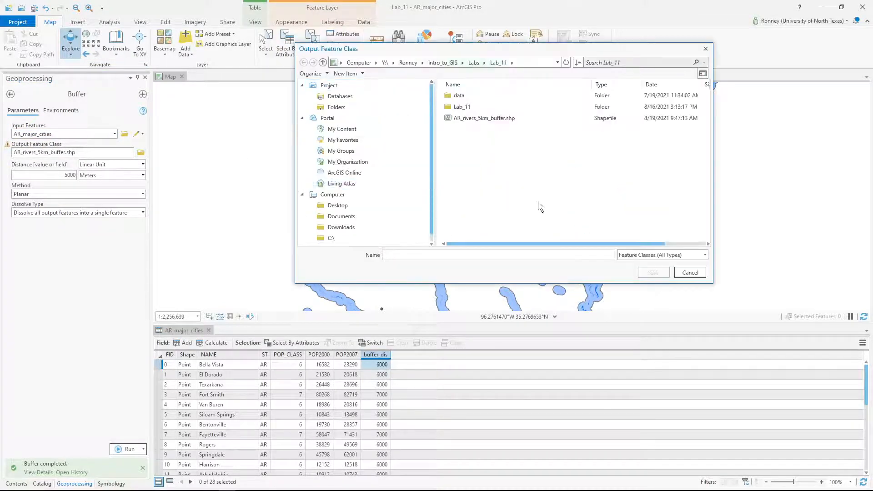
left_click(523, 254)
type("AR")
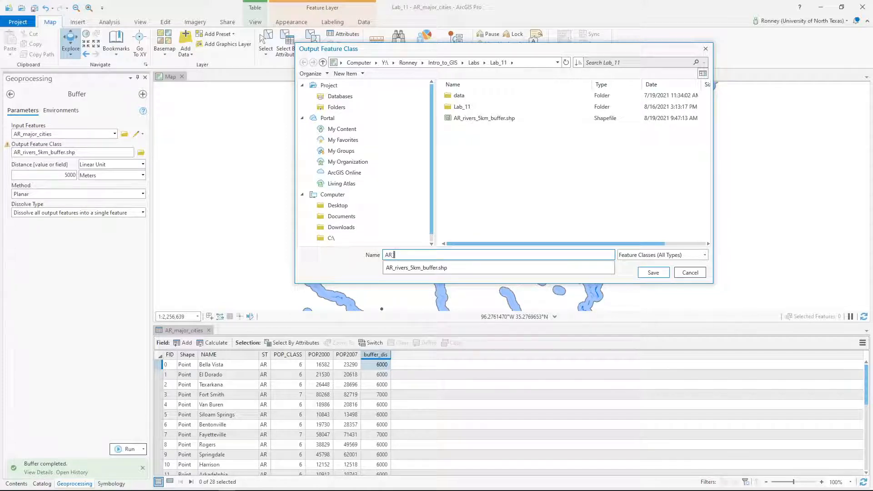
type("_city_")
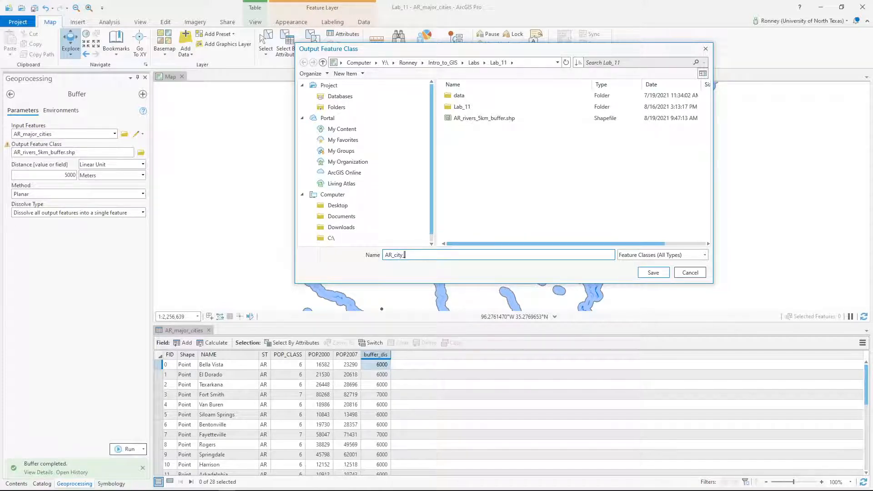
type("bugg")
type("ffer.shp")
left_click(650, 273)
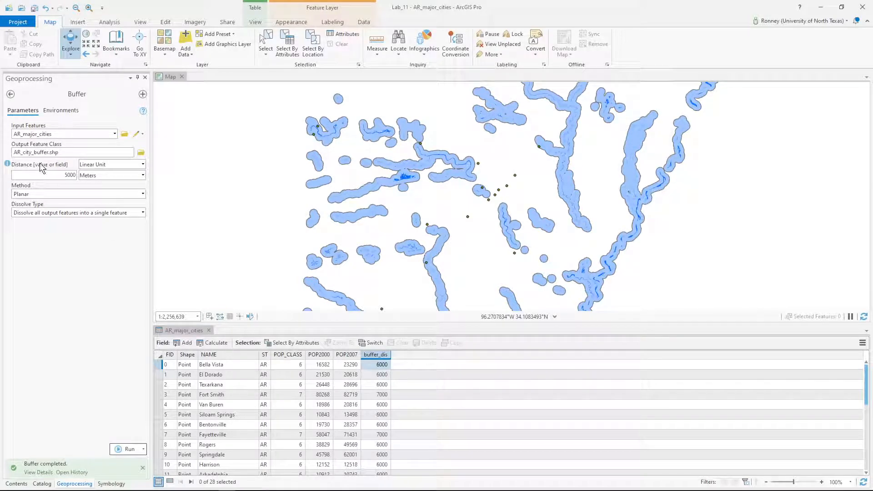
- Base the buffer distance on the buffer_dis field, set the dissolve type to No Dissolve, and run the Buffer tool
left_click(90, 168)
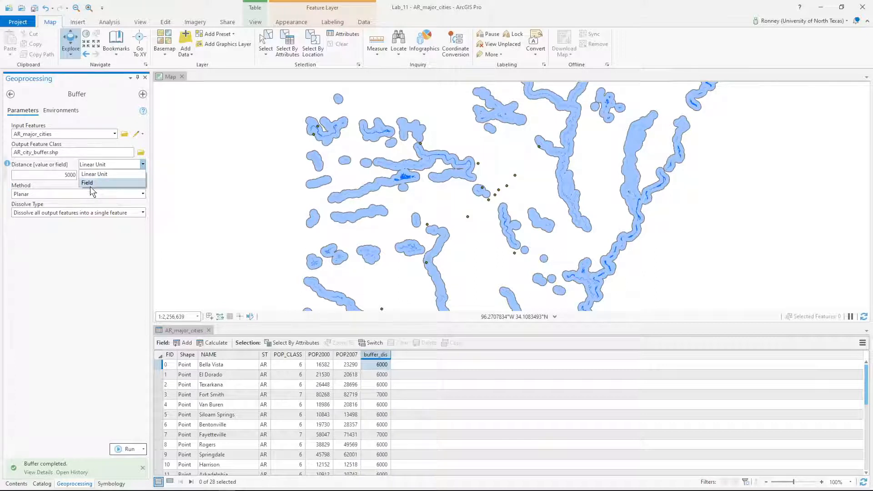
left_click(89, 181)
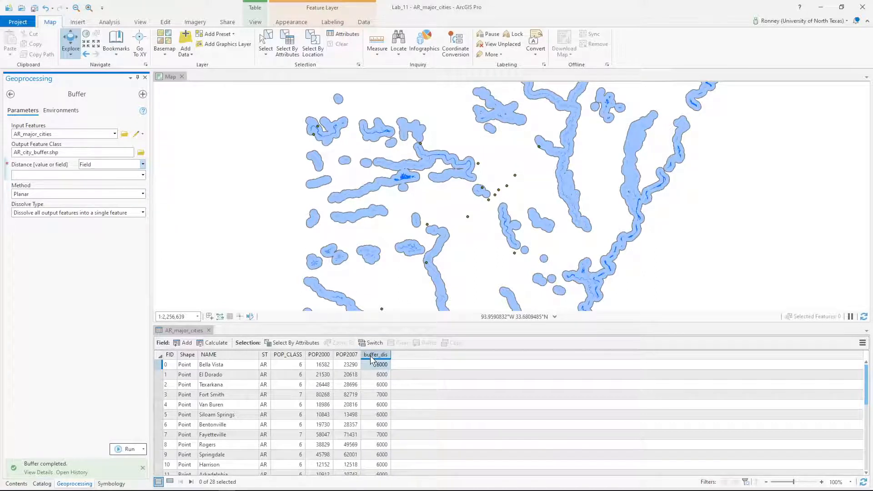
left_click(143, 174)
left_click(34, 243)
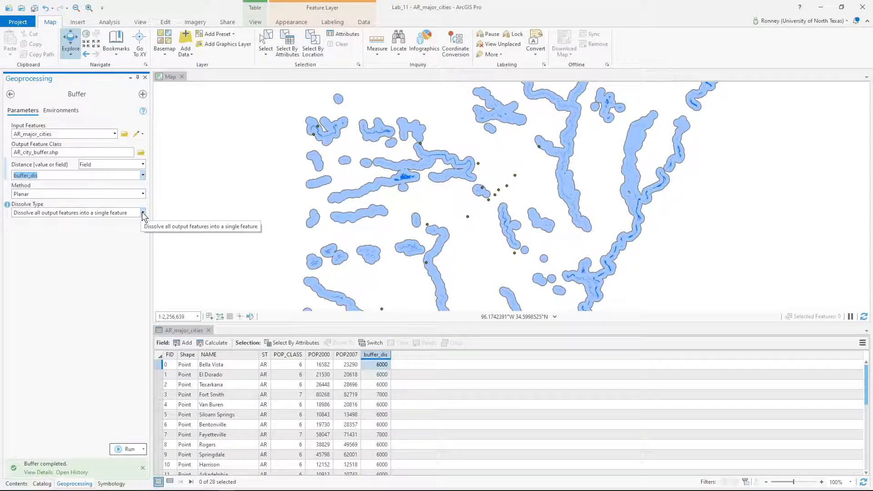
left_click(142, 212)
left_click(83, 222)
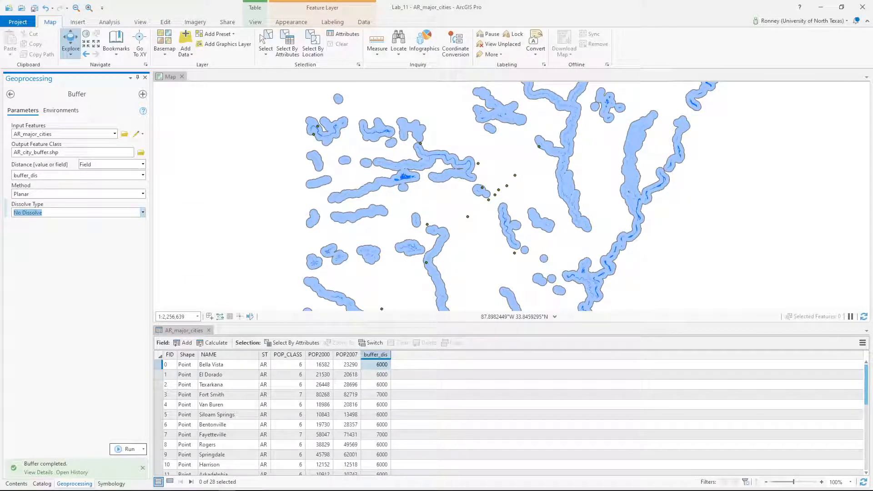
left_click(125, 449)
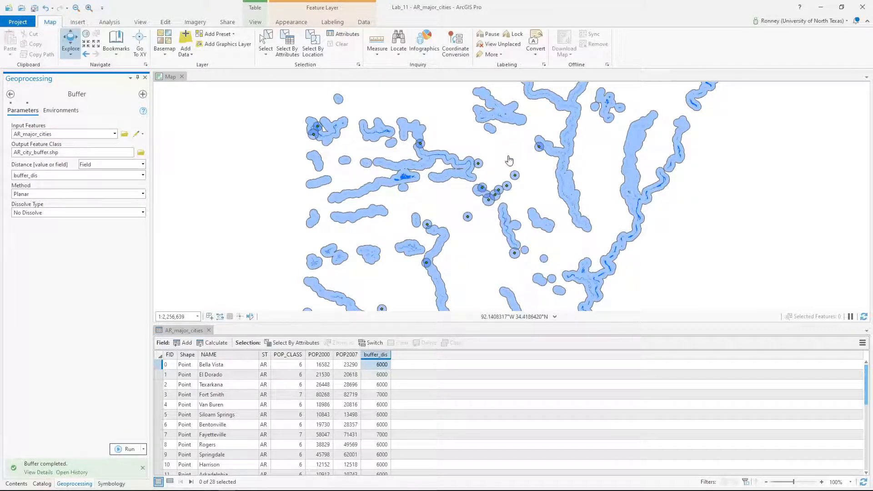
- Examine the new city buffers on the map and compare their sizes up close
left_click_drag(497, 136, 409, 258)
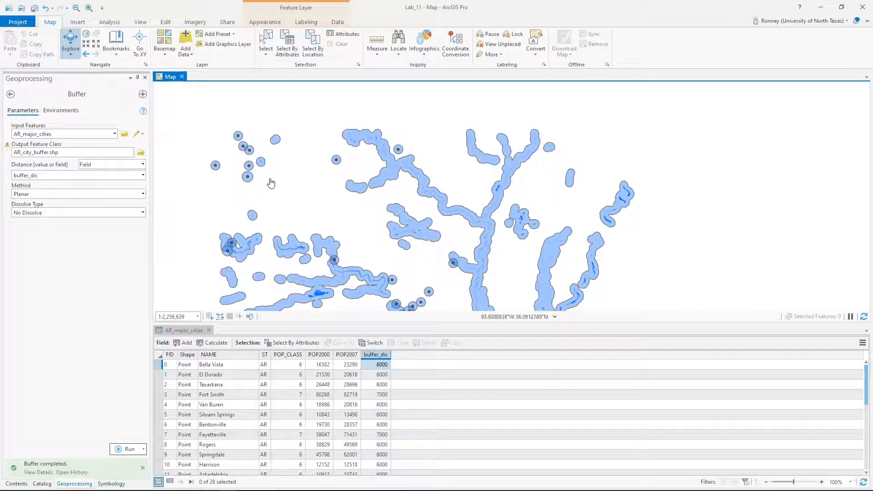
left_click_drag(412, 275, 421, 212)
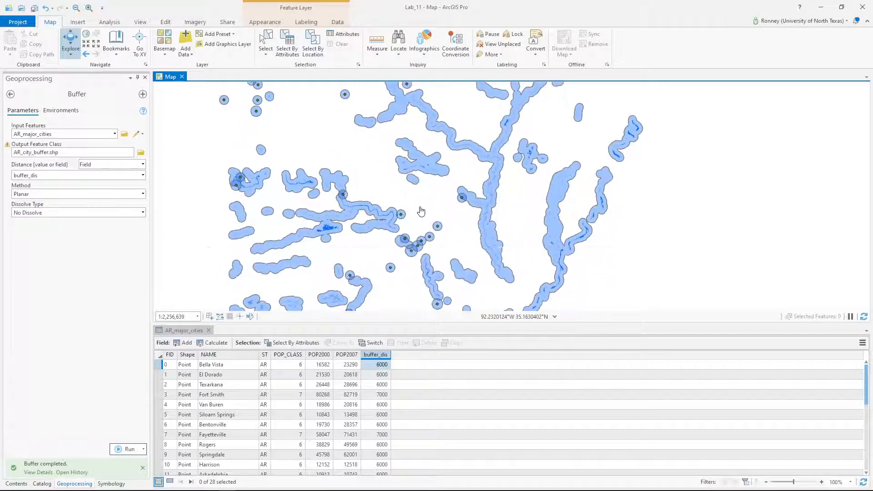
scroll(359, 195, "up", 5)
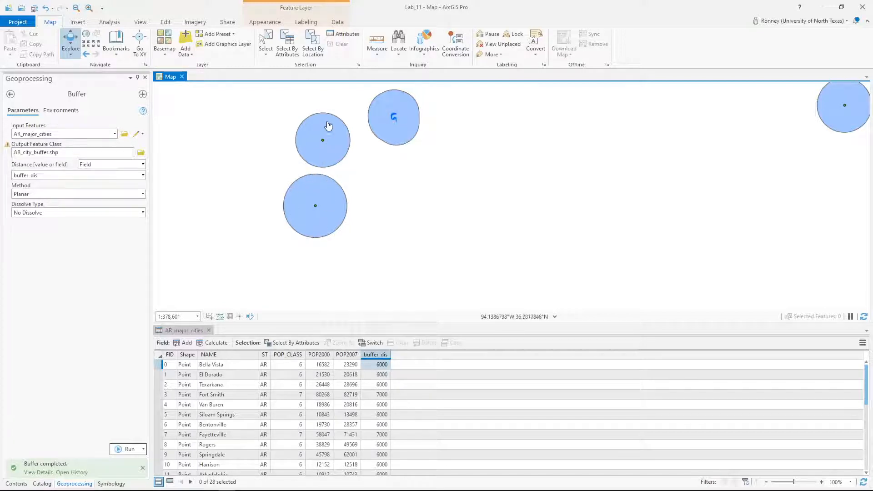
scroll(507, 189, "down", 2)
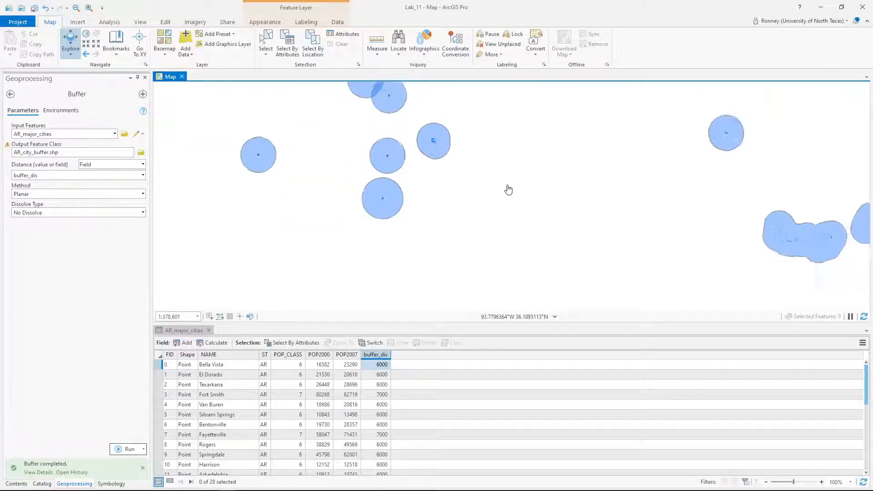
scroll(509, 190, "down", 2)
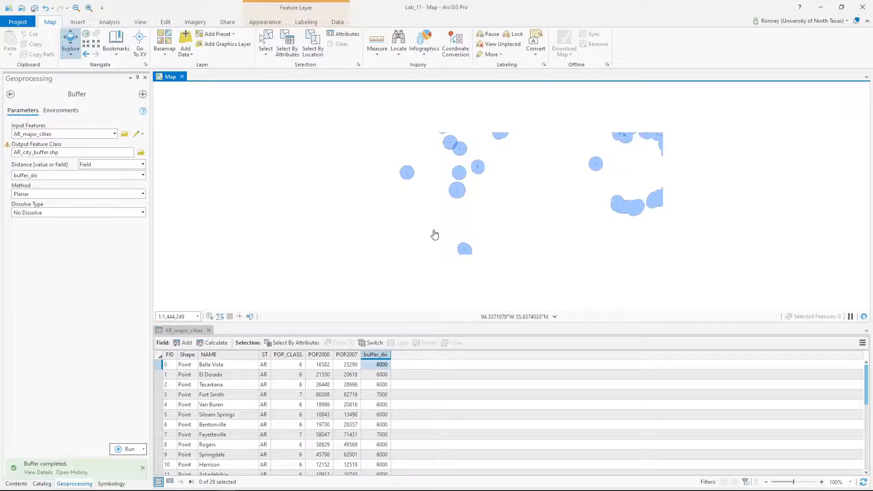
- Zoom the map to the AR_rivers_5km_buffer layer and close the AR_major_cities attribute table
left_click(16, 484)
right_click(49, 174)
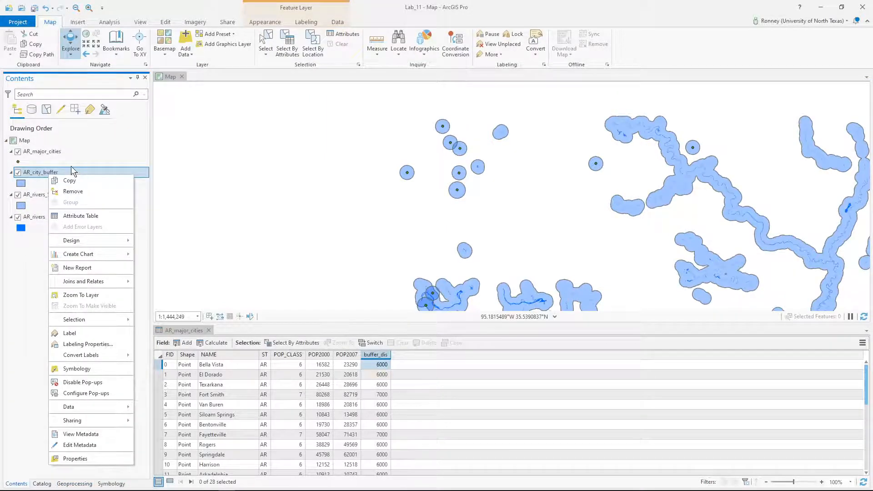
right_click(38, 196)
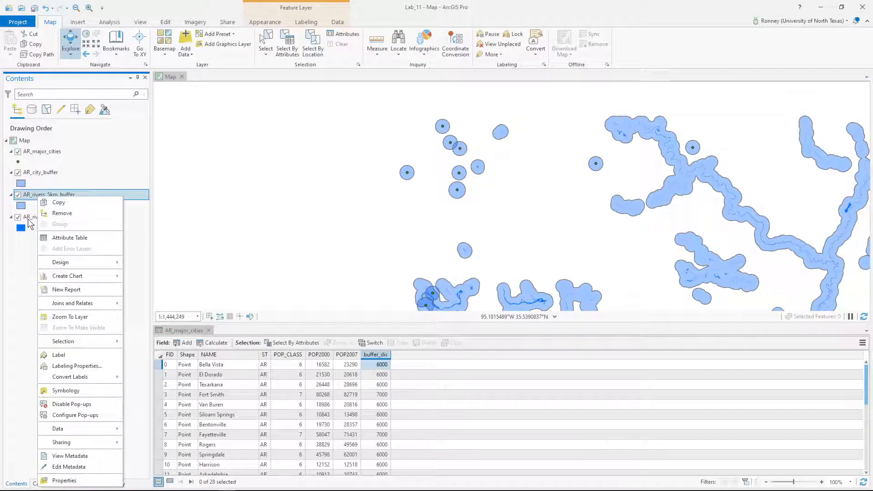
left_click(70, 317)
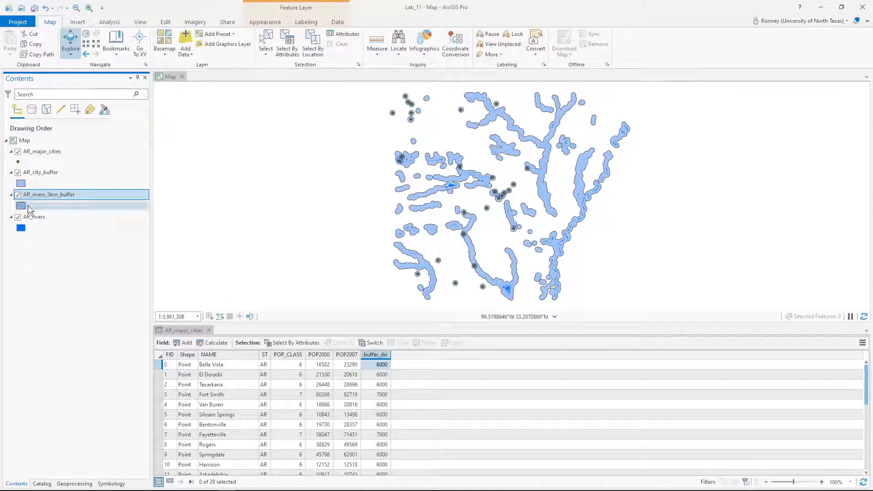
left_click(209, 330)
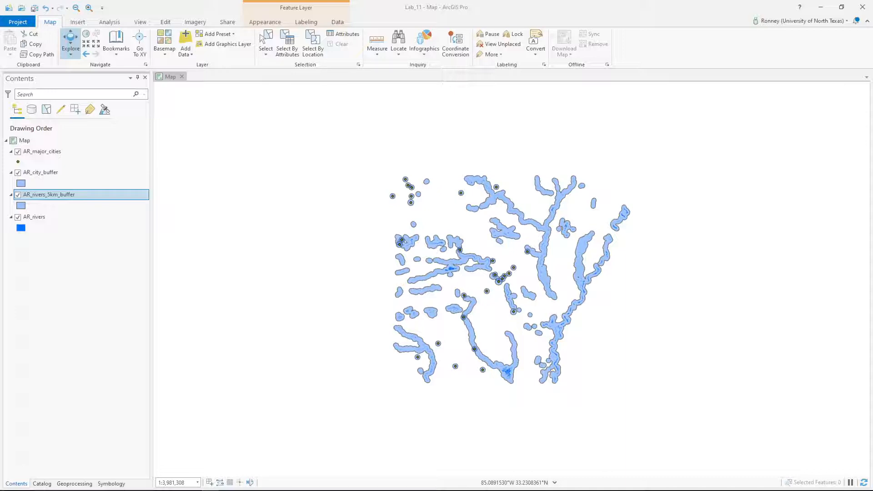
- Add AR_PublicLands.shp and AR_state.shp from the AR_Hunting_Lab_Data folder to the map
left_click(185, 38)
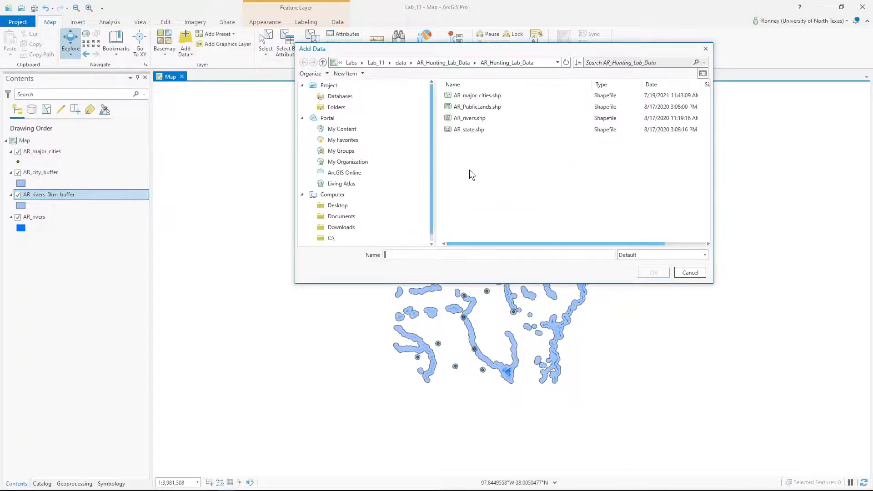
left_click(487, 107)
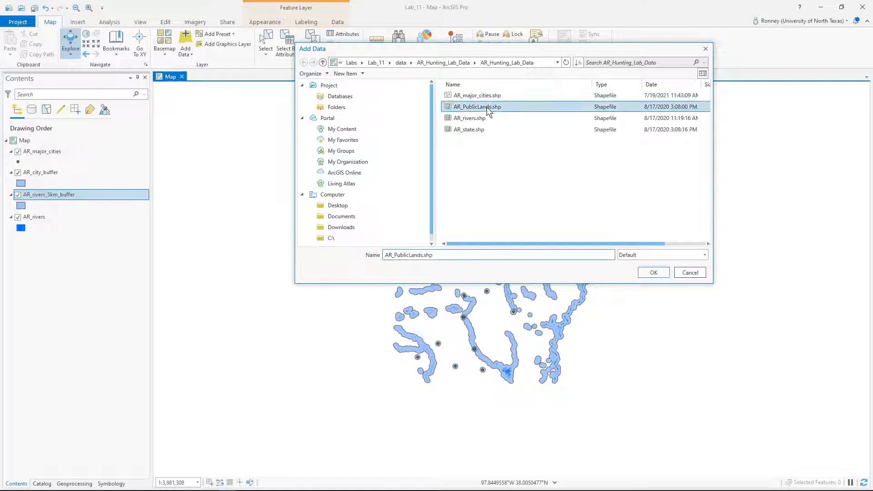
left_click(477, 130, "ctrl")
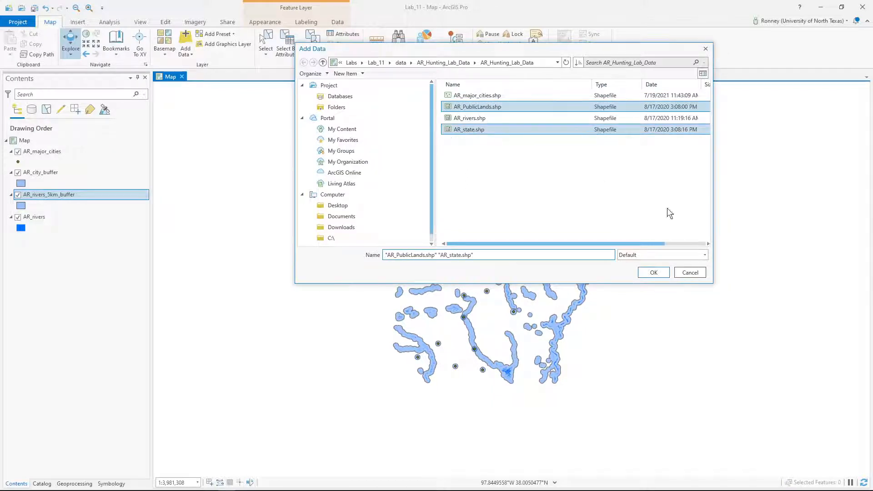
left_click(653, 273)
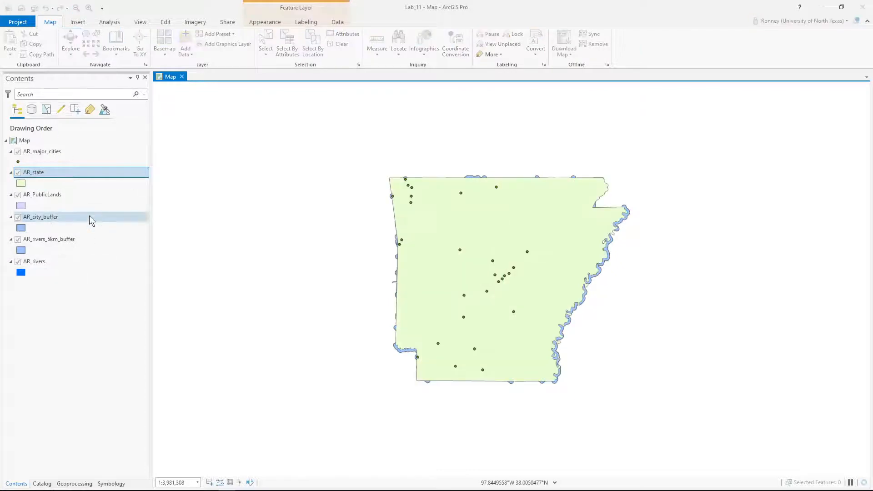
- Reorder the layers so AR_state draws beneath everything and AR_PublicLands sits directly above it
left_click_drag(42, 171, 32, 278)
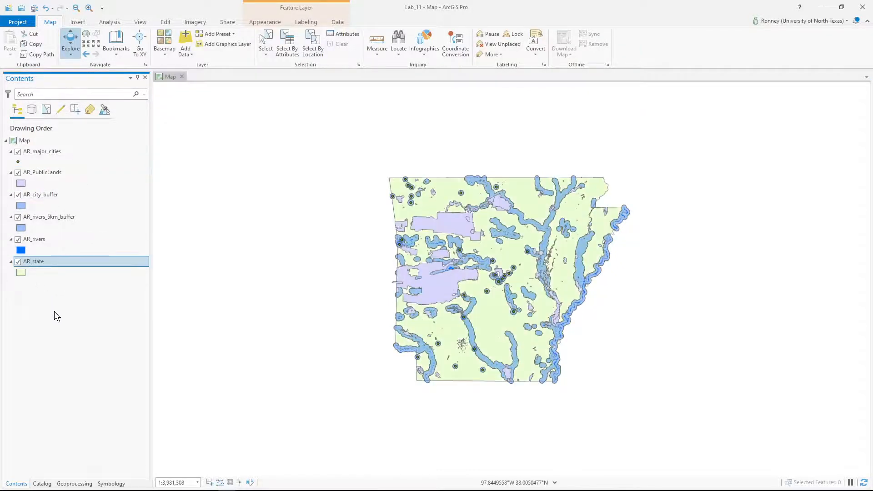
left_click(57, 171)
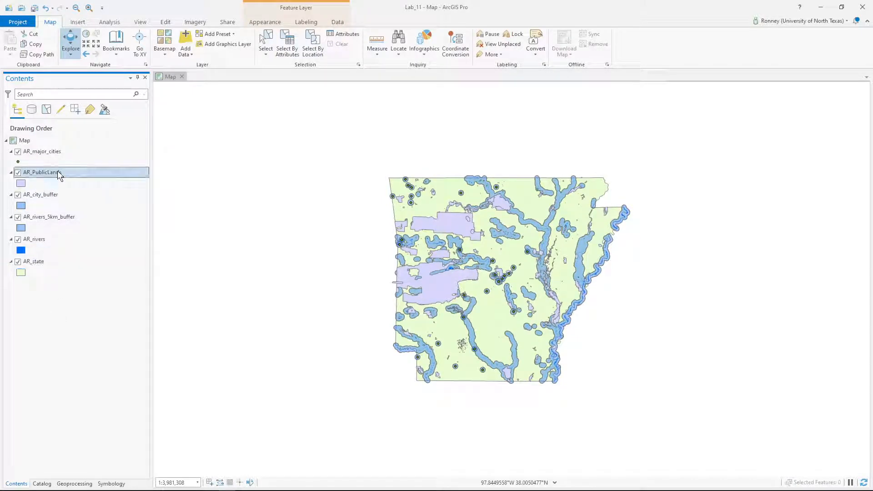
left_click_drag(64, 210, 61, 249)
- Change the fill color of the AR_PublicLands polygons to dark green and apply it
left_click(22, 251)
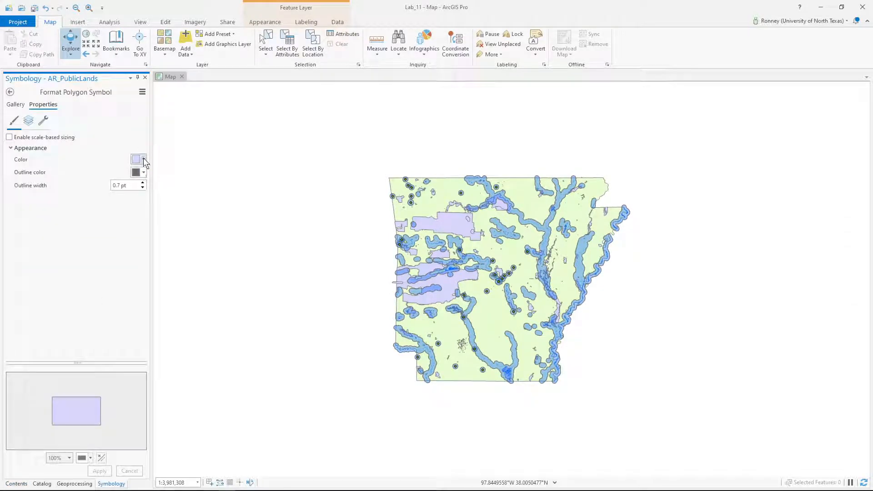
left_click(141, 159)
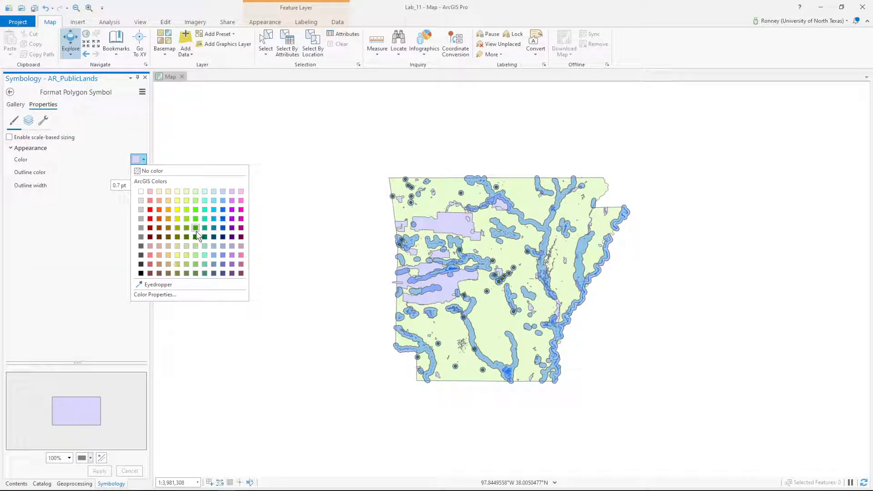
left_click(196, 230)
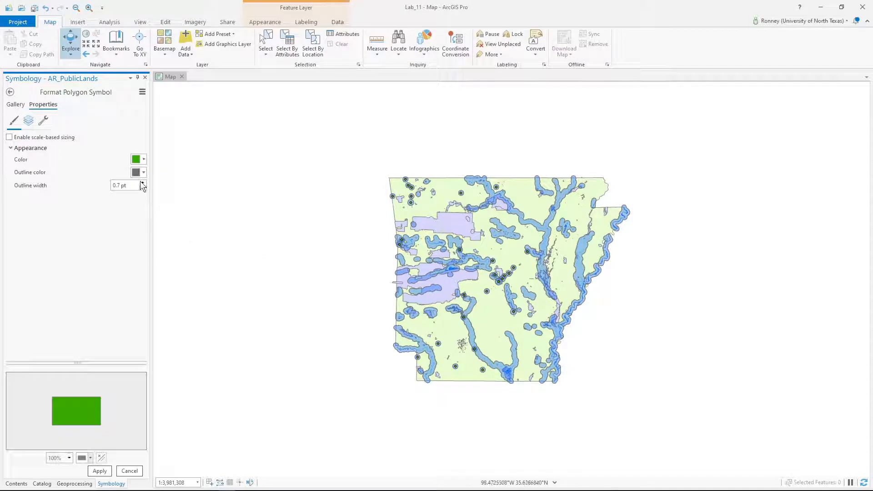
left_click(100, 473)
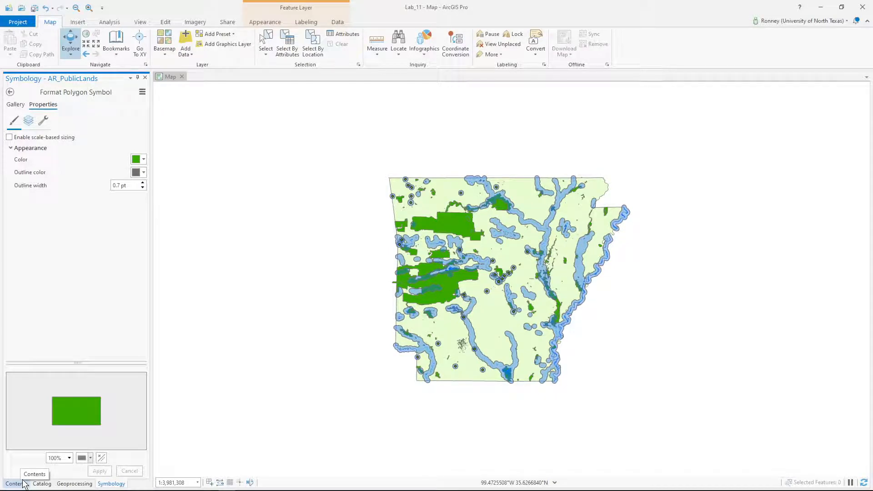
- Move the AR_rivers layer above AR_city_buffer, directly below AR_major_cities in the drawing order
left_click(17, 483)
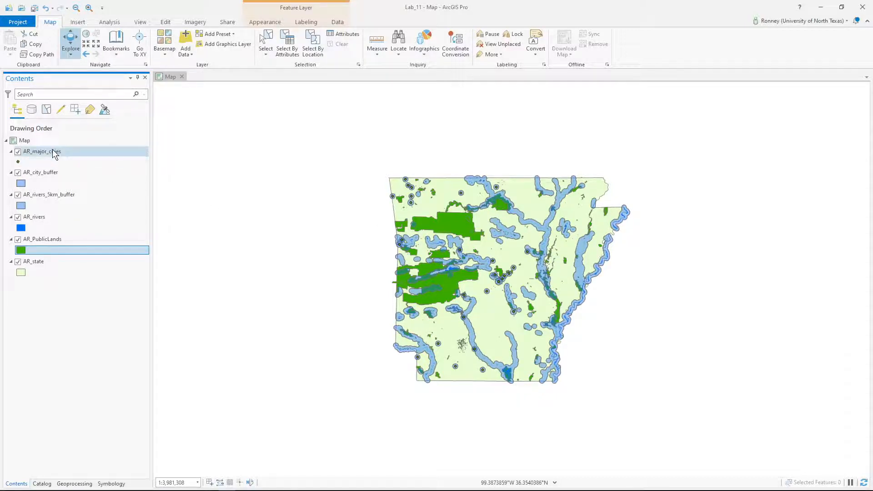
left_click_drag(48, 216, 63, 164)
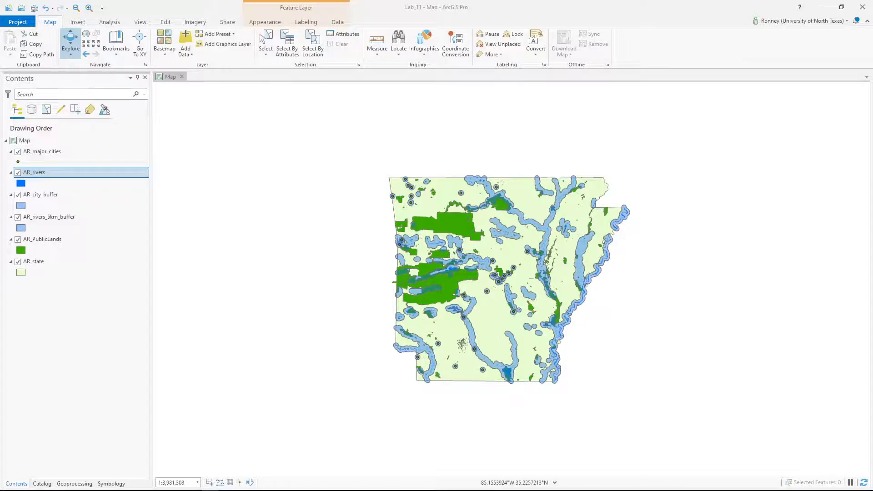
- Search the geoprocessing tools for Erase and open the Erase analysis tool
left_click(73, 484)
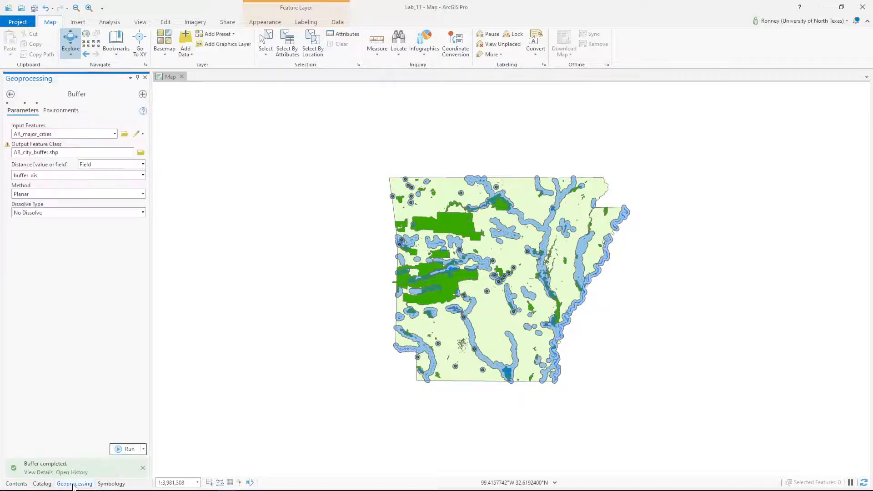
left_click(14, 95)
left_click(13, 95)
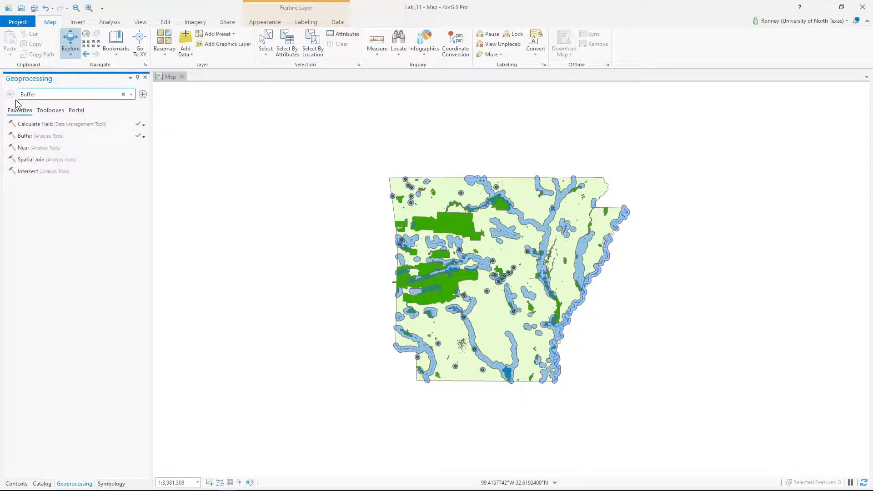
left_click(71, 95)
type("Erase")
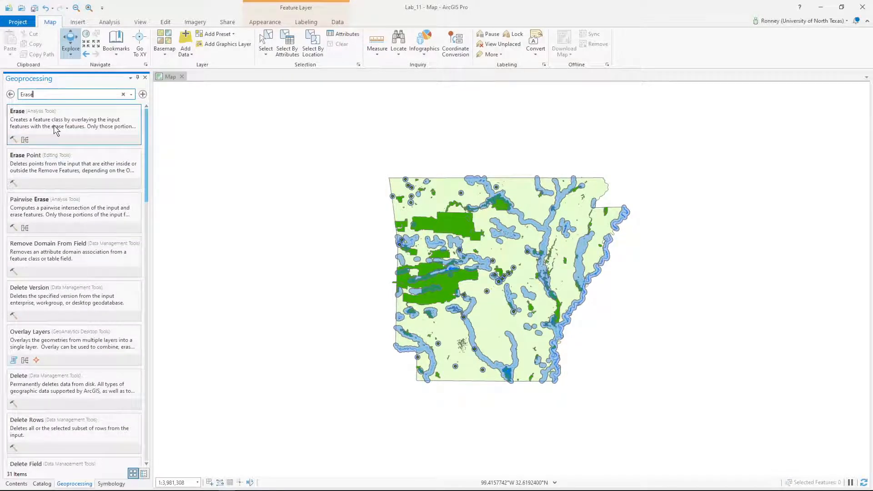
left_click(18, 115)
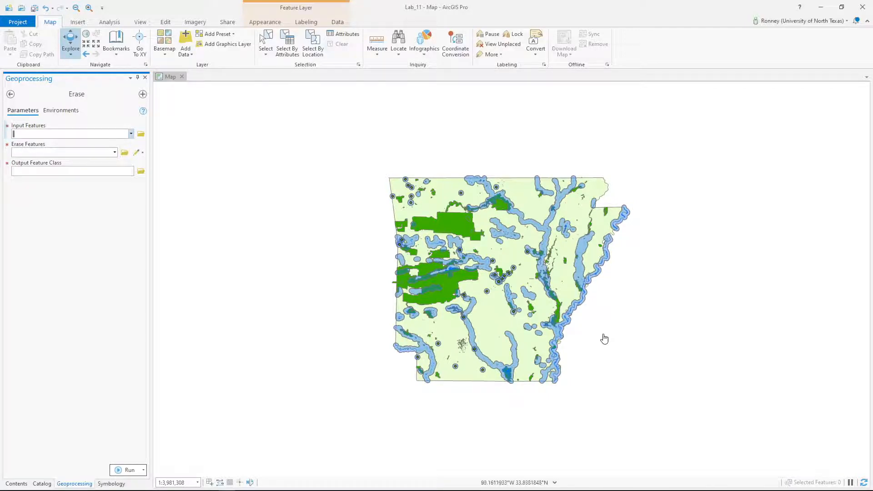
- Set AR_PublicLands as the Erase input features and AR_city_buffer as the erase features
left_click(131, 134)
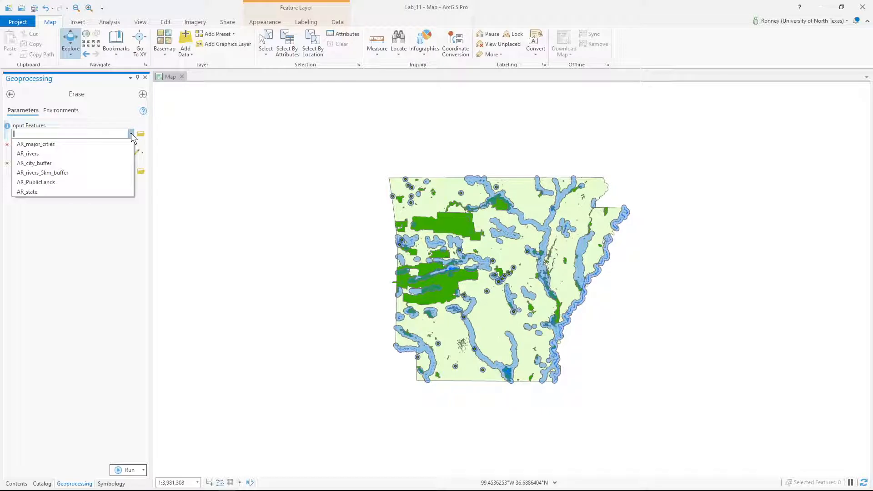
left_click(52, 182)
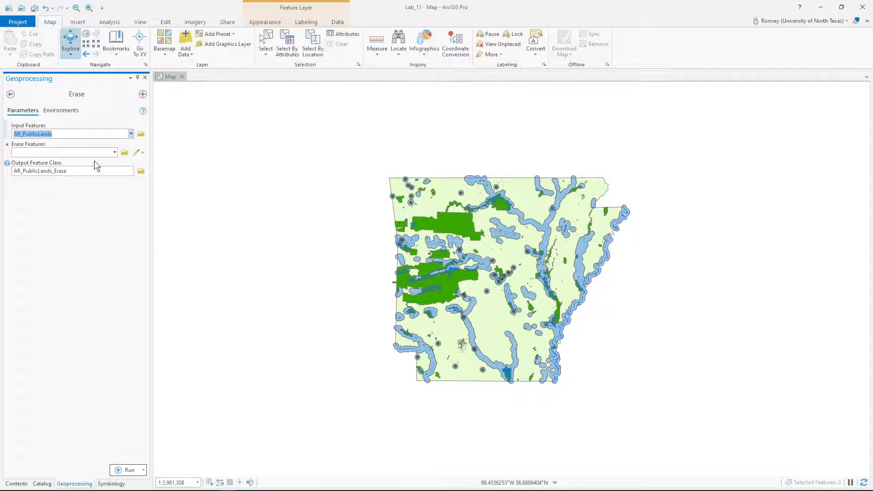
left_click(115, 152)
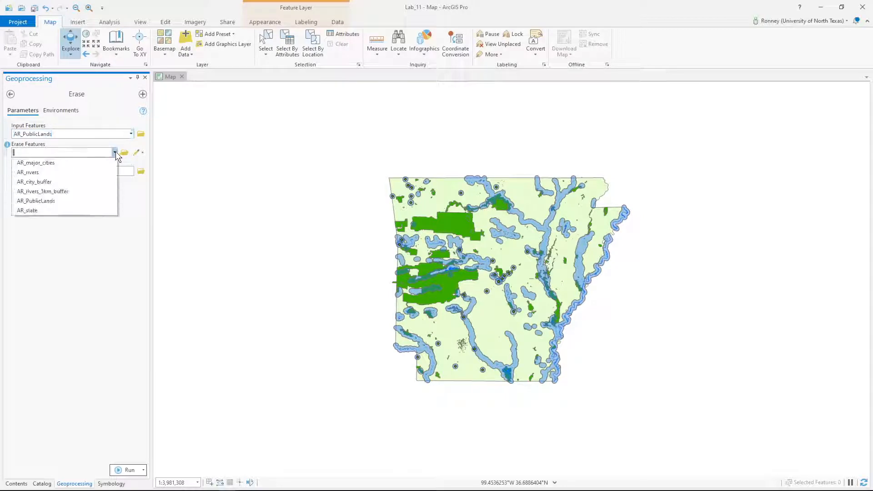
left_click(45, 183)
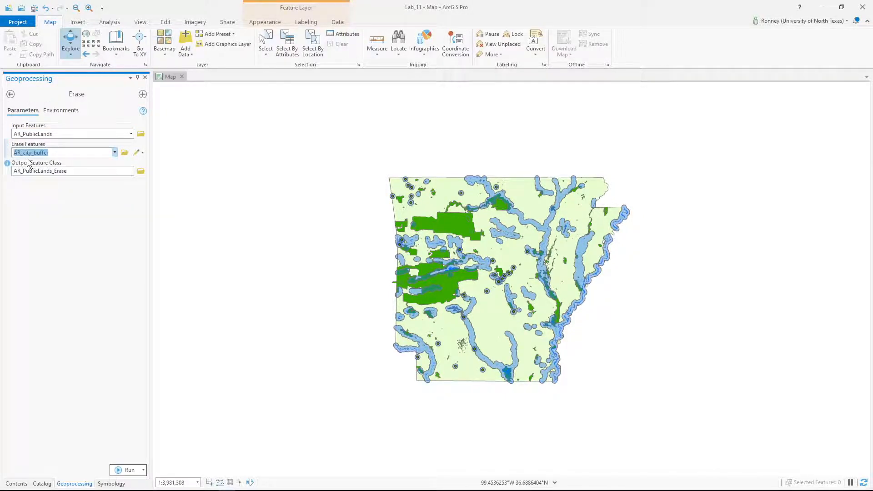
- Save the Erase output as Public_city.shp in the Lab_11 folder and run the tool
left_click(141, 171)
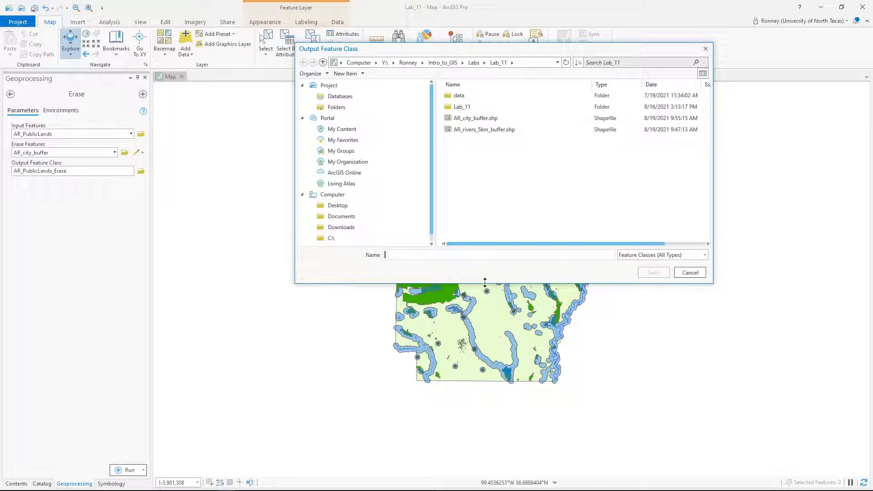
type("Public ")
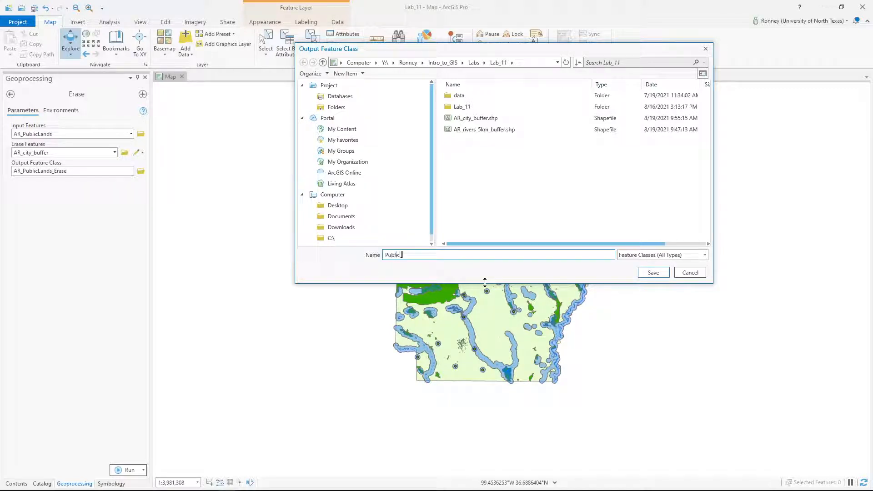
type("city.shp")
left_click(653, 272)
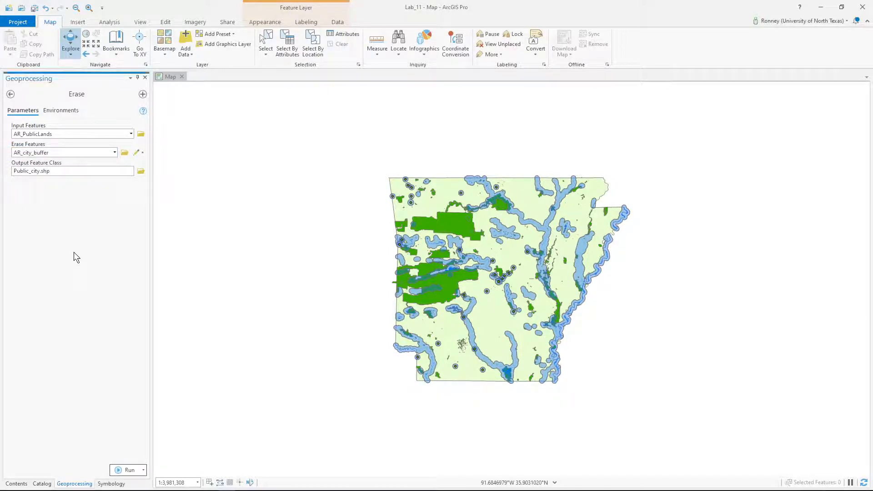
left_click(124, 470)
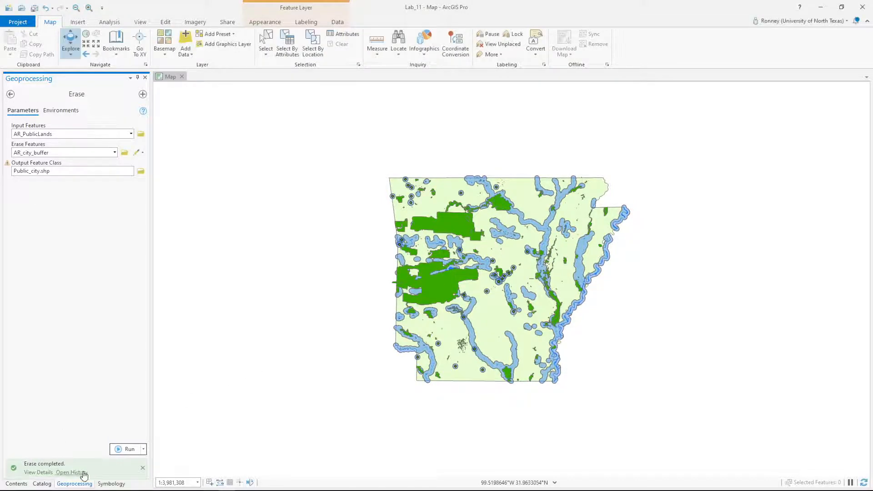
- Change the Public_city fill color to red and move the layer directly below AR_city_buffer in the drawing order
left_click(17, 484)
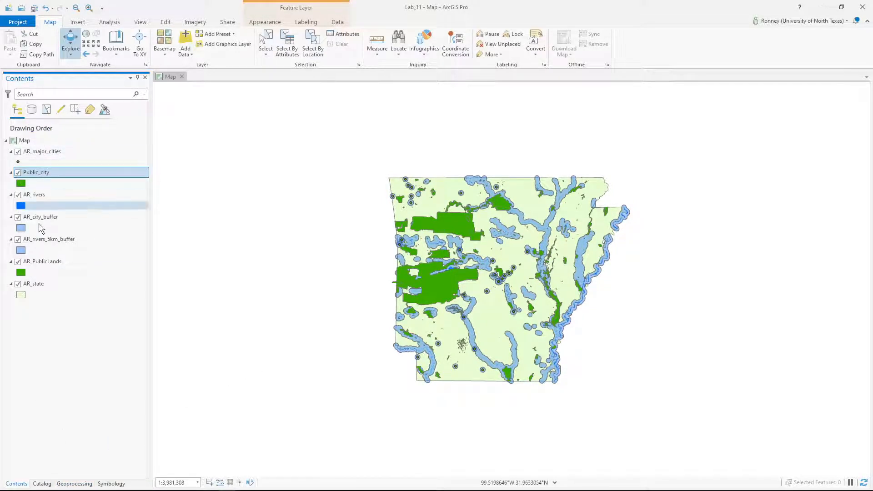
left_click(63, 182)
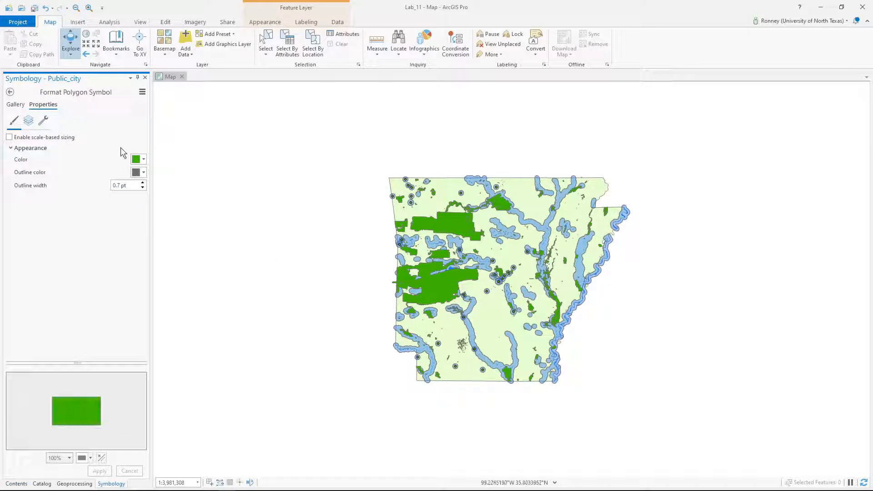
left_click(139, 160)
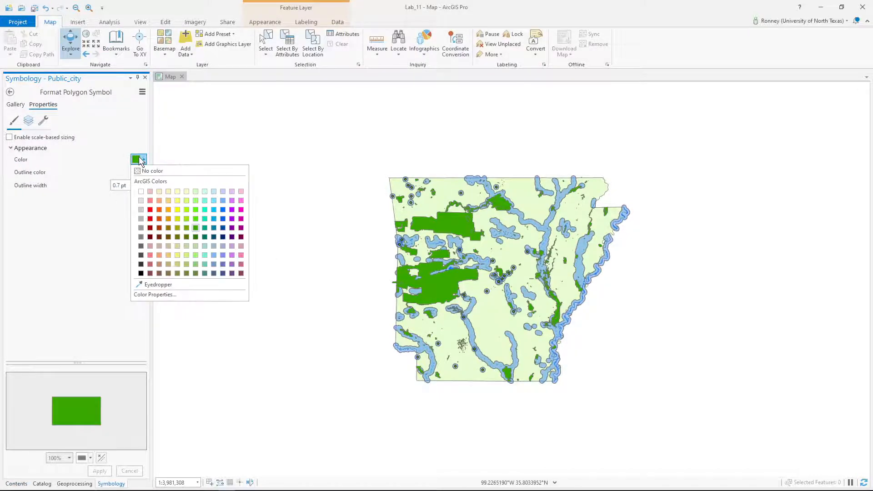
left_click(150, 219)
left_click(101, 471)
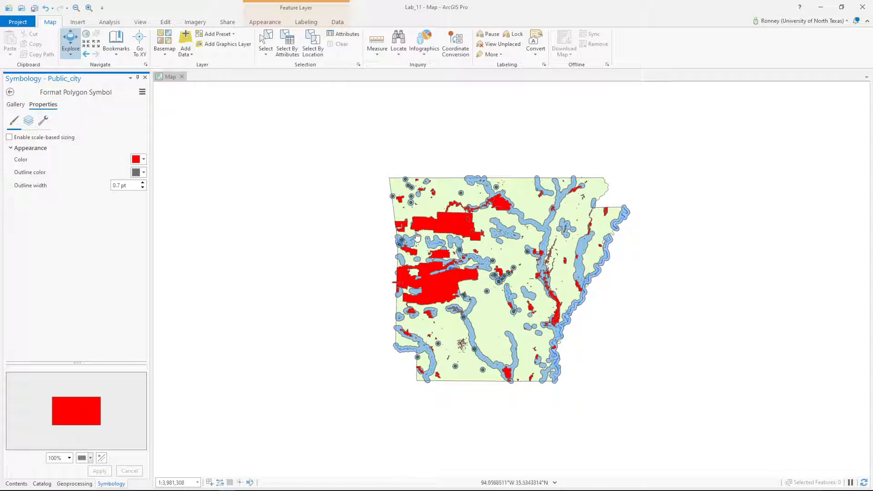
left_click(20, 483)
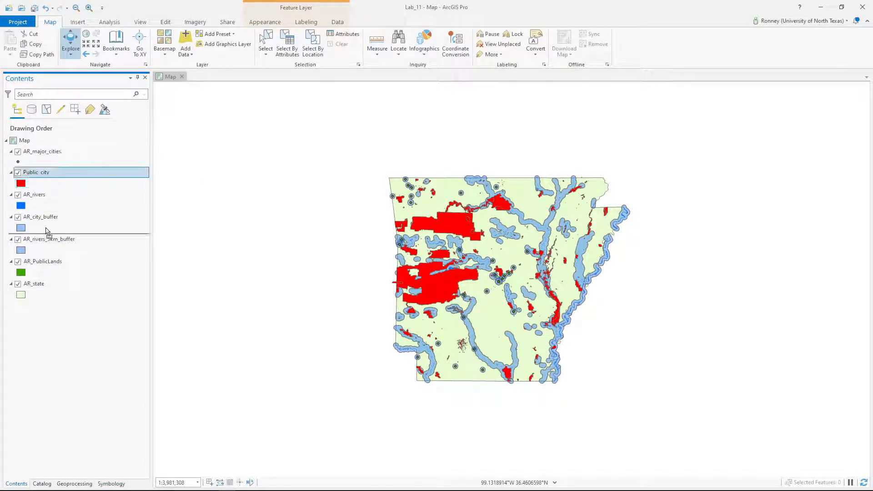
left_click_drag(40, 179, 51, 241)
- Compare Public_city with the original public lands in northwest Arkansas by toggling the Public_city layer's visibility
scroll(405, 219, "up", 2)
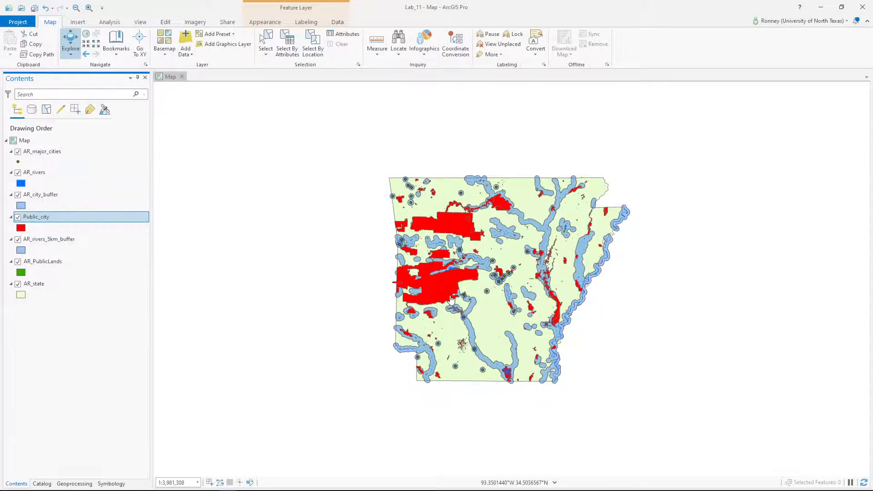
scroll(405, 220, "up", 3)
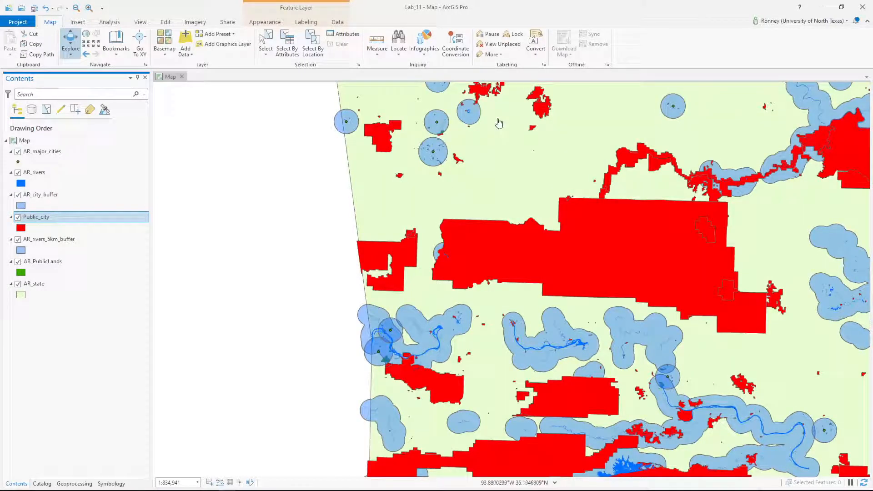
scroll(498, 122, "down", 1)
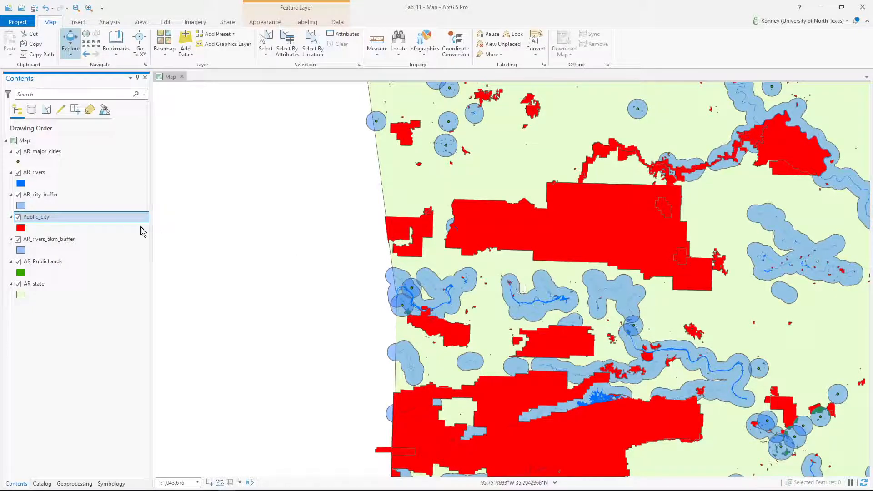
left_click(19, 218)
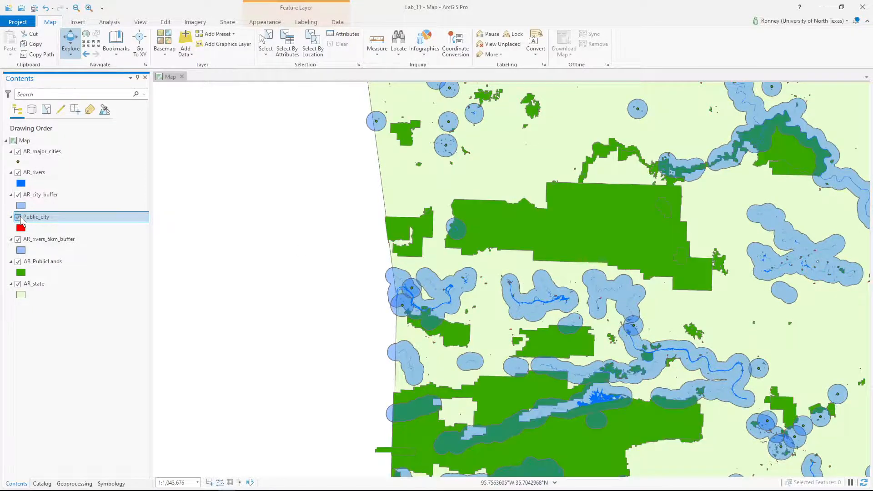
left_click(18, 218)
left_click(18, 218)
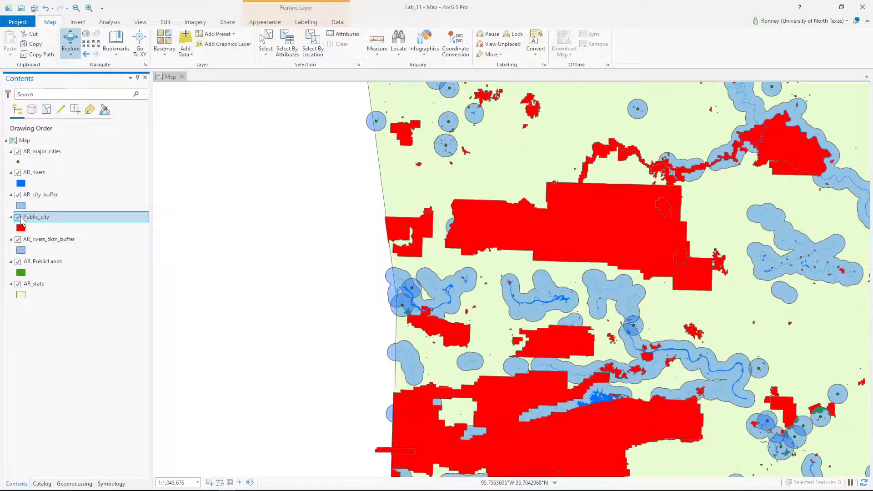
left_click(18, 218)
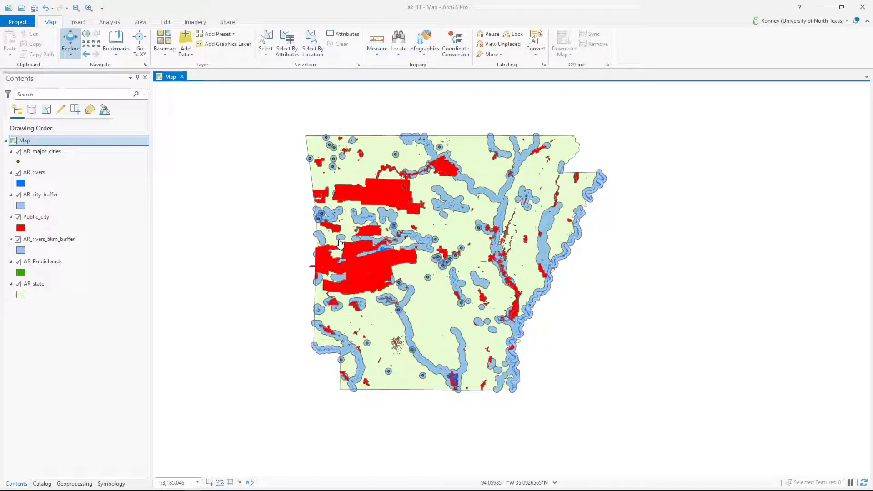
- Examine the erased public land inside the overlapping city buffers in central Arkansas up close
scroll(353, 244, "up", 1)
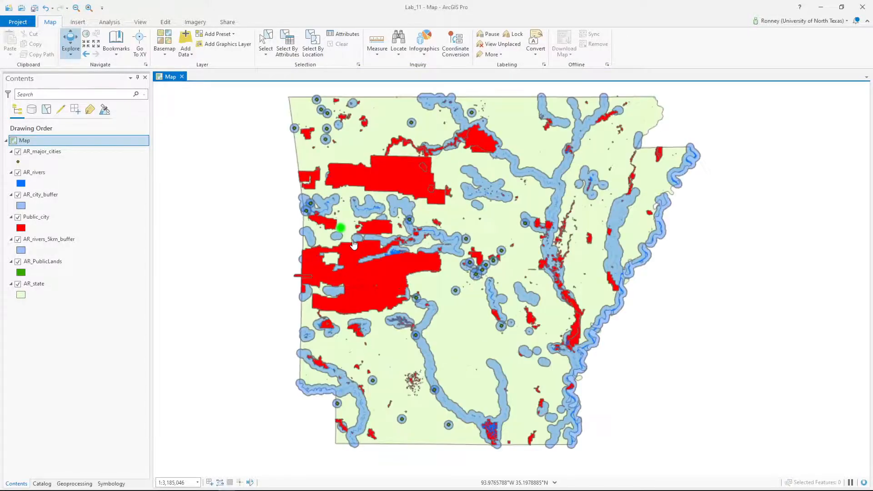
scroll(353, 241, "up", 2)
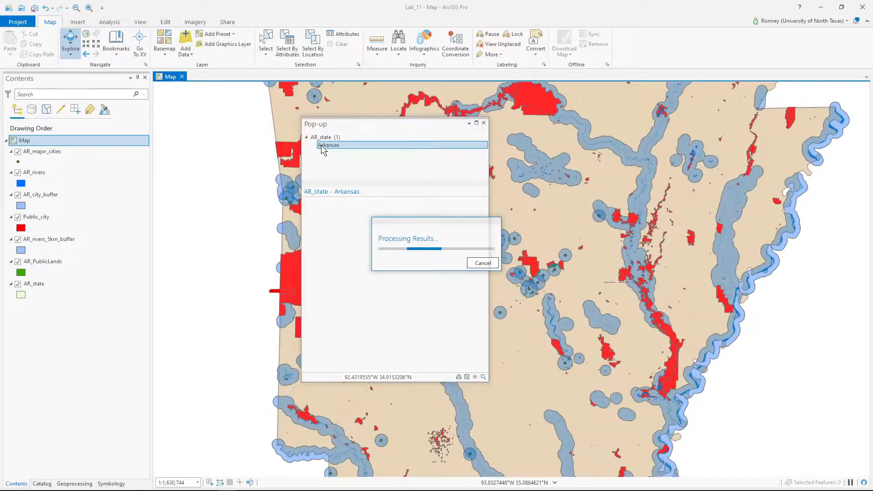
left_click(483, 122)
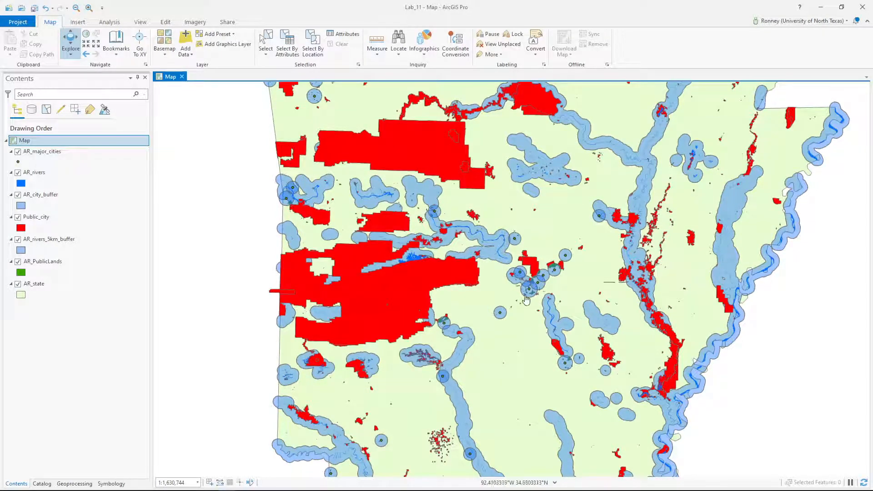
scroll(553, 275, "up", 3)
scroll(553, 273, "up", 4)
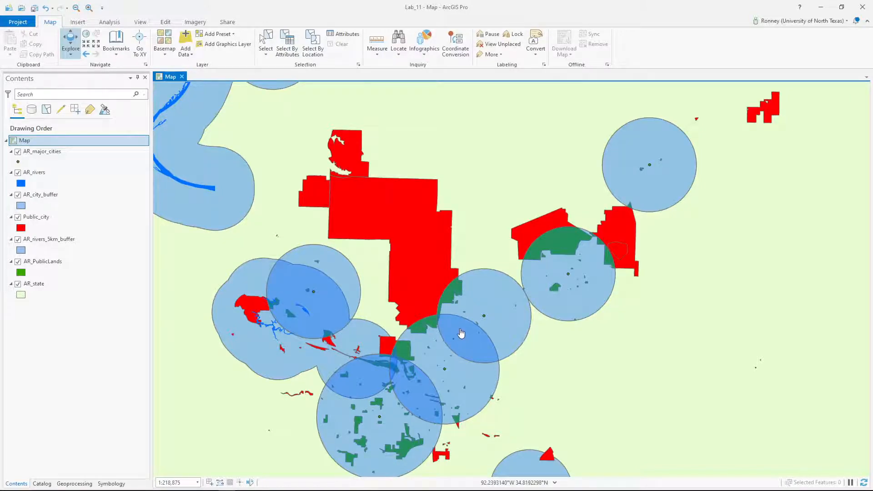
scroll(462, 333, "down", 2)
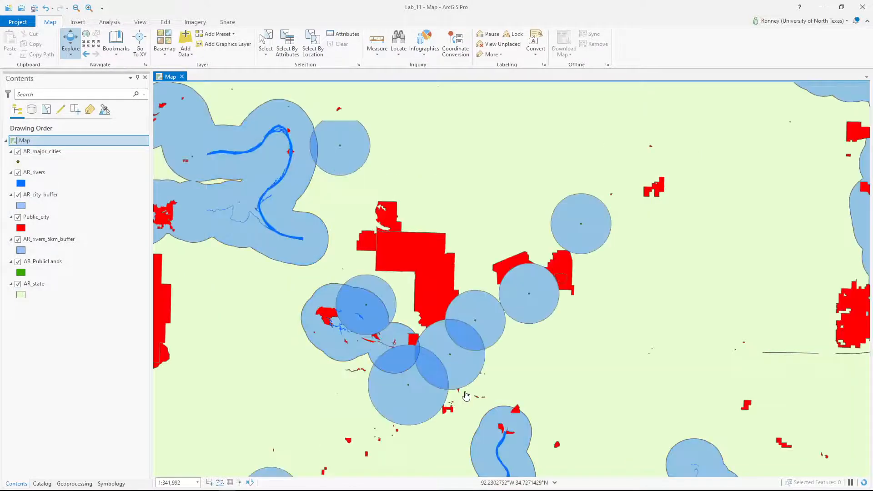
scroll(465, 397, "down", 3)
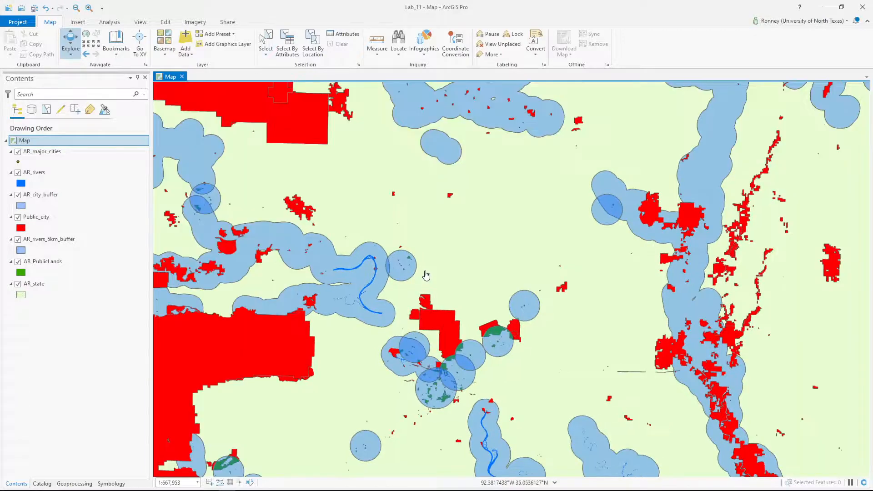
scroll(426, 275, "down", 3)
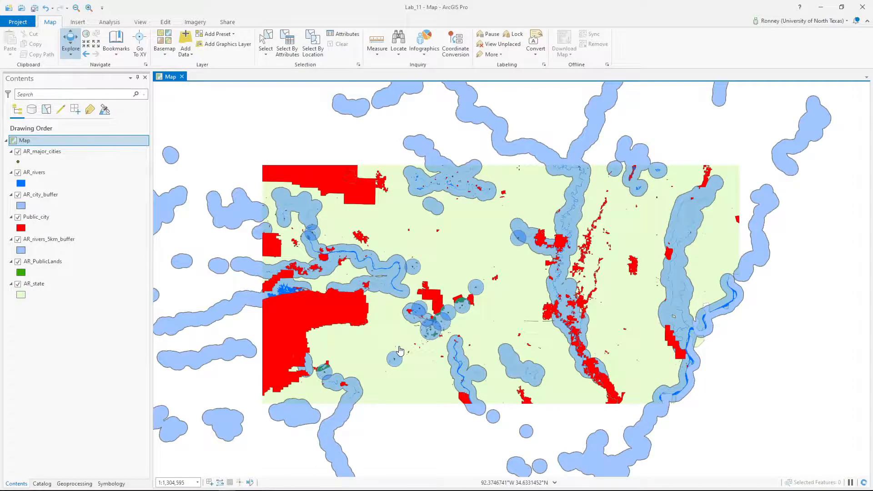
- Zoom the map to the full extent of the AR_state layer
right_click(54, 286)
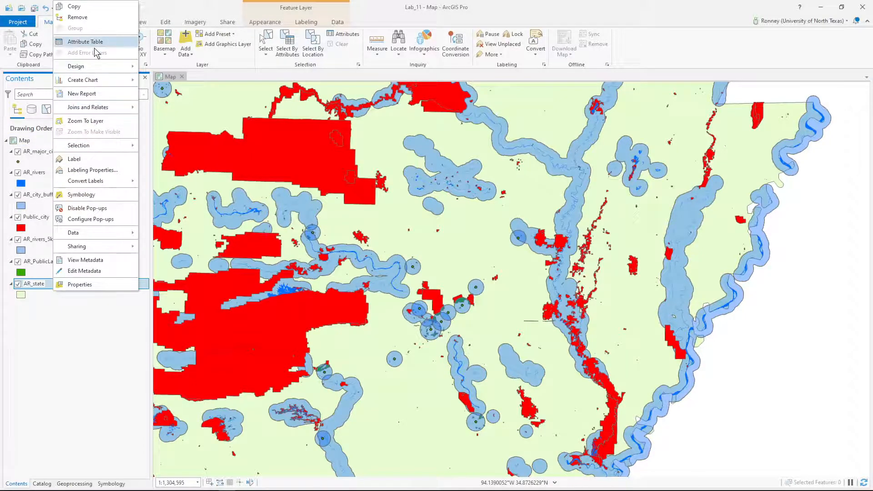
left_click(45, 290)
right_click(50, 289)
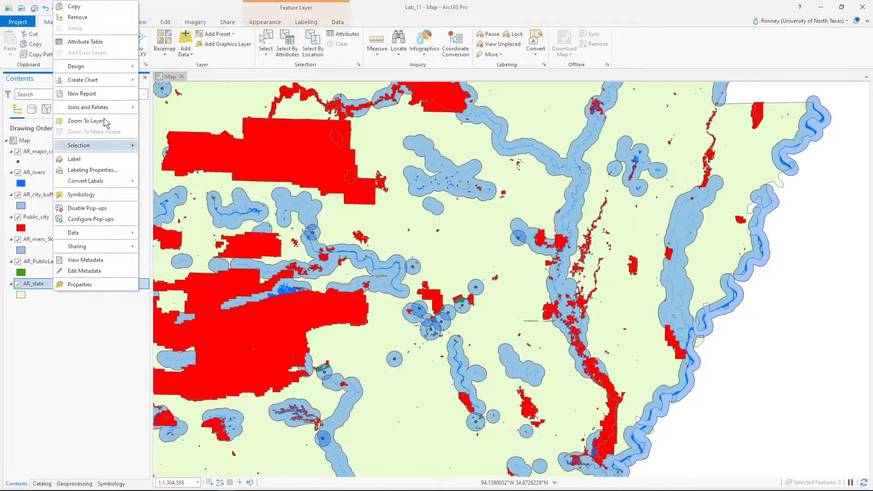
left_click(99, 124)
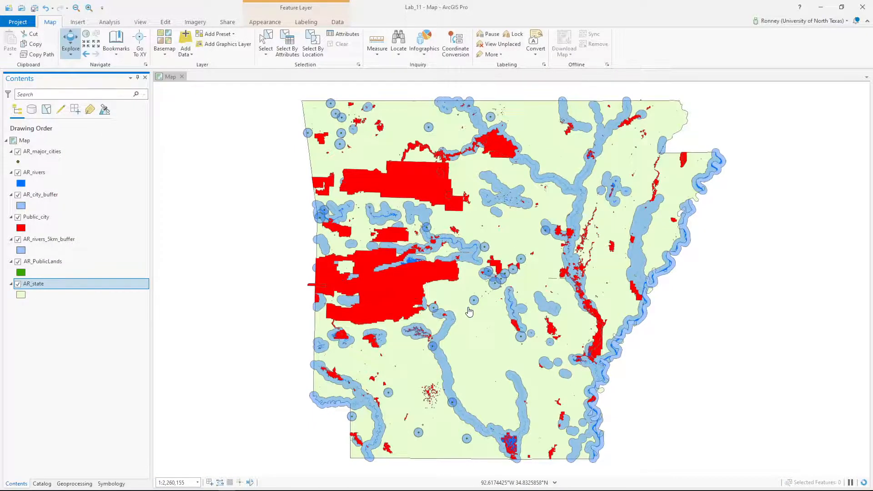
- Search the geoprocessing tools for Intersect and open the Intersect analysis tool
left_click(66, 215)
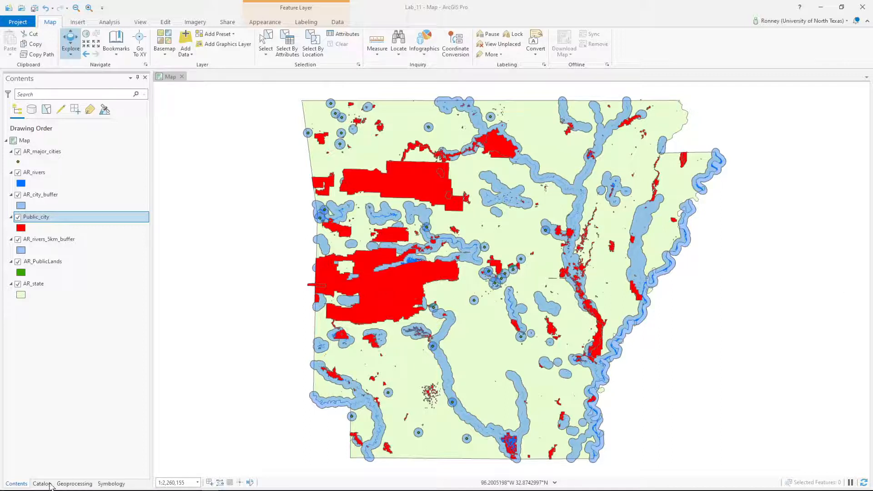
left_click(82, 485)
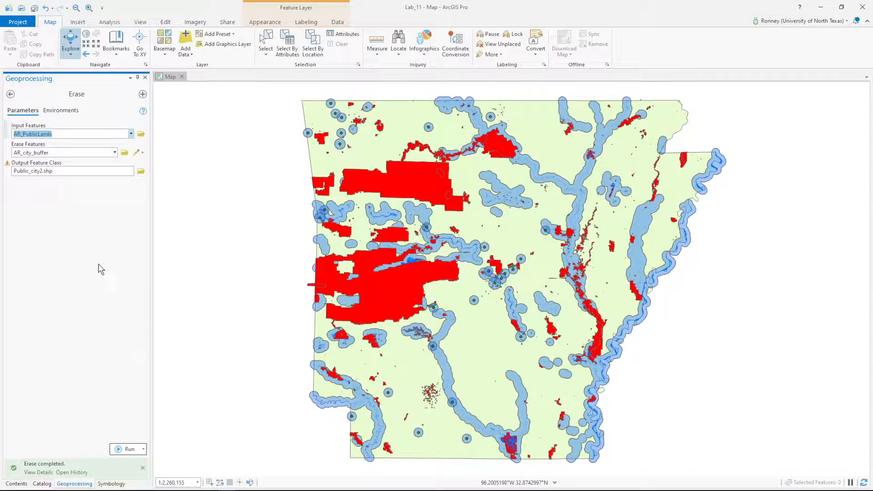
left_click(11, 95)
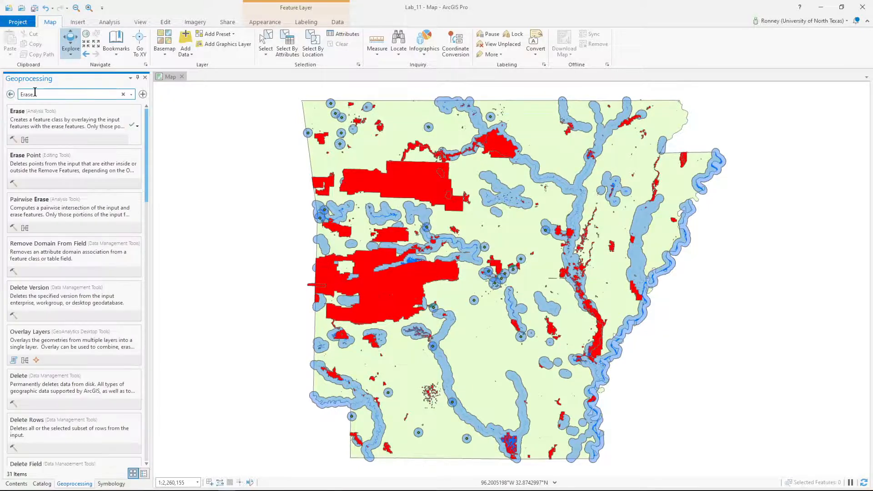
type("Intersect")
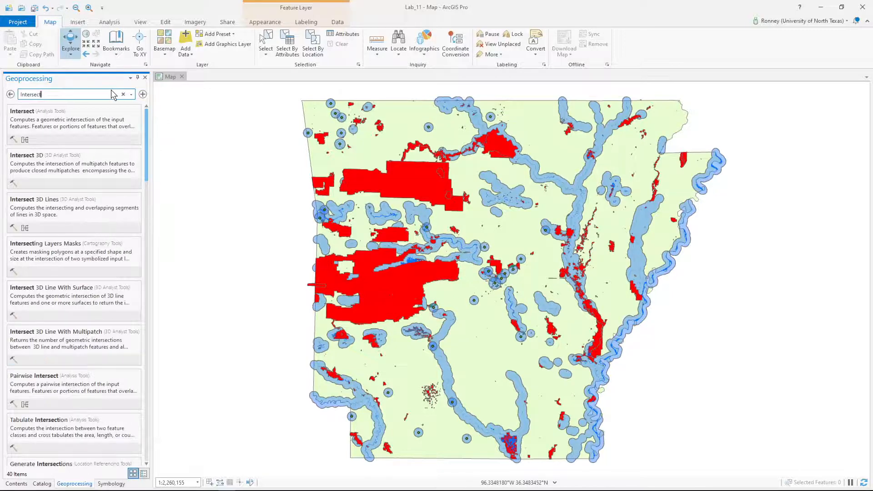
left_click(56, 119)
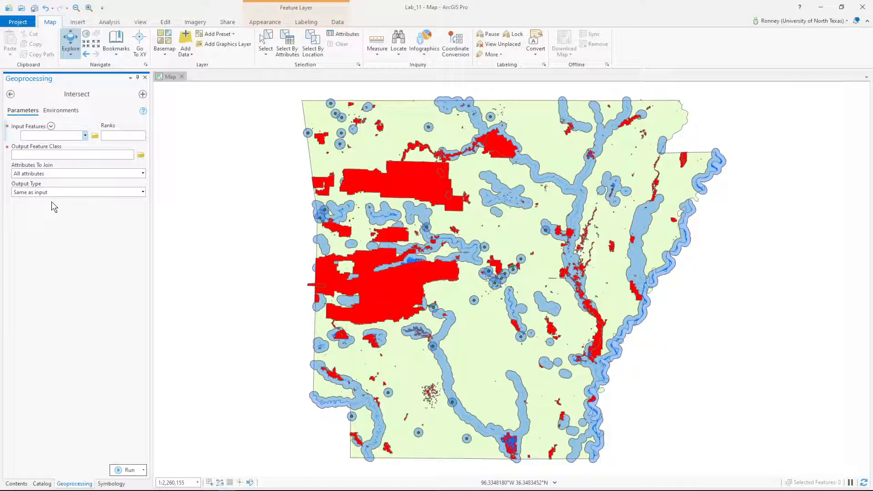
- Set Public_city and AR_rivers_5km_buffer as the input features for Intersect
left_click(85, 136)
left_click(54, 173)
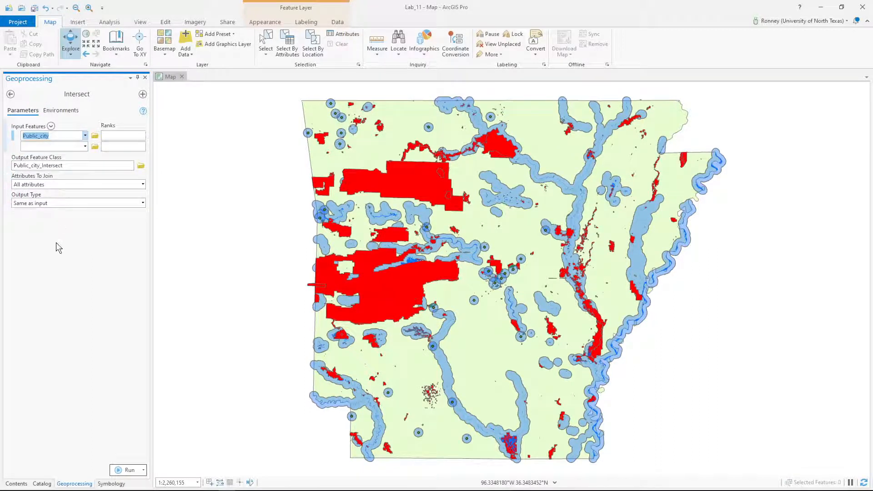
left_click(85, 146)
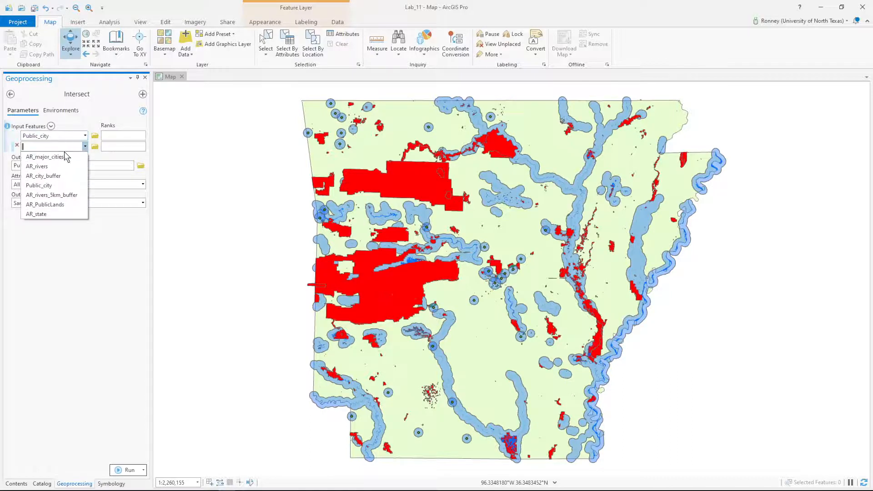
left_click(58, 195)
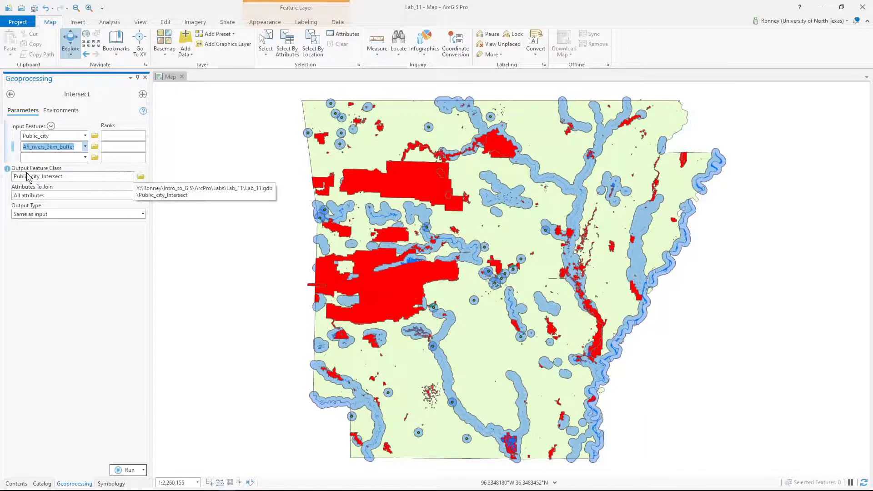
- Name the Intersect output Public_city_river.shp in the Lab_11 folder and run the tool
left_click(141, 176)
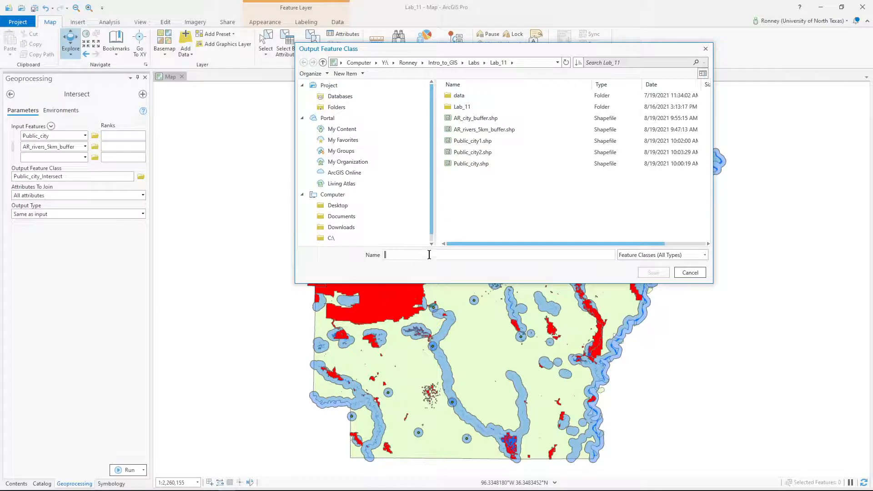
type("Public")
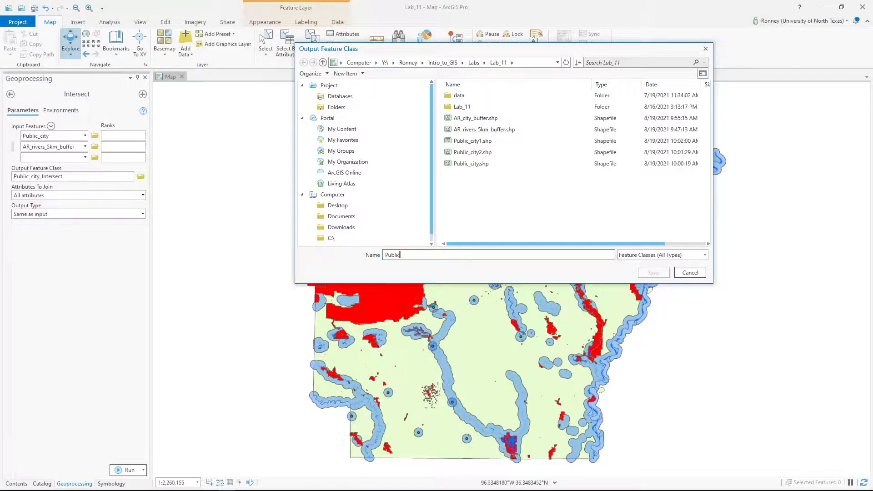
type("_cit")
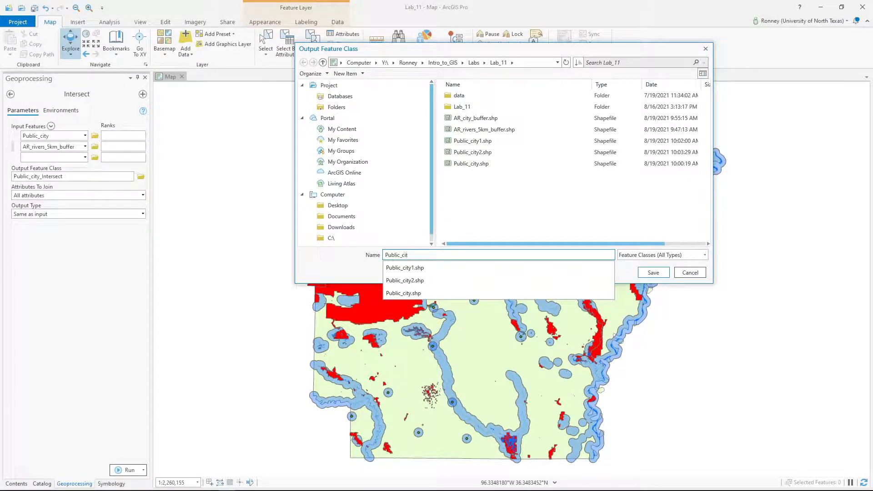
type("y_r")
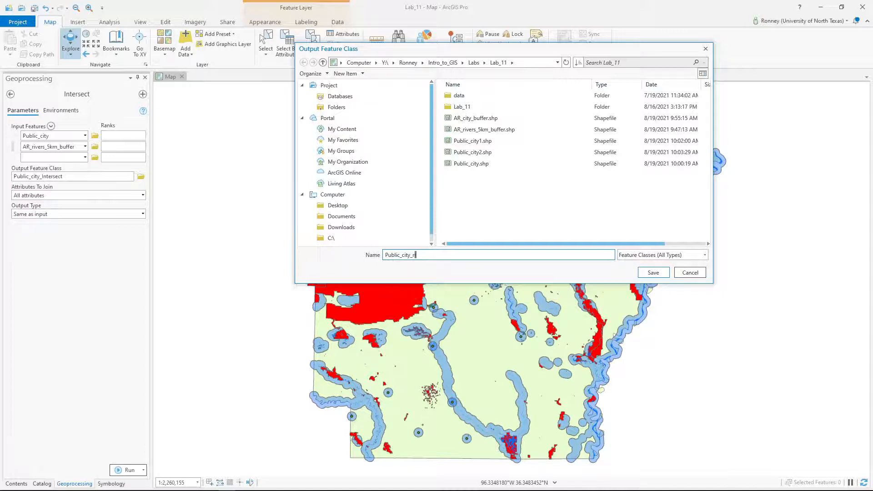
type("iver.shp")
left_click(663, 271)
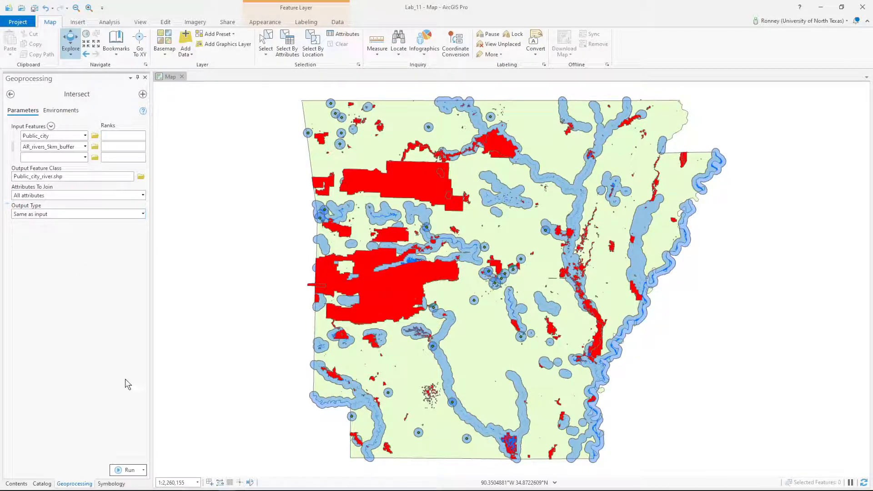
left_click(123, 471)
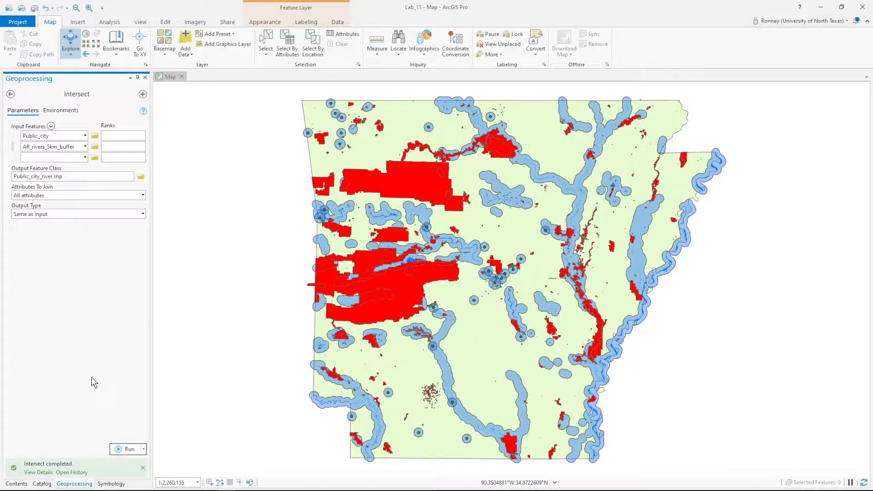
- Change the fill color of the Public_city_river layer to purple
left_click(17, 484)
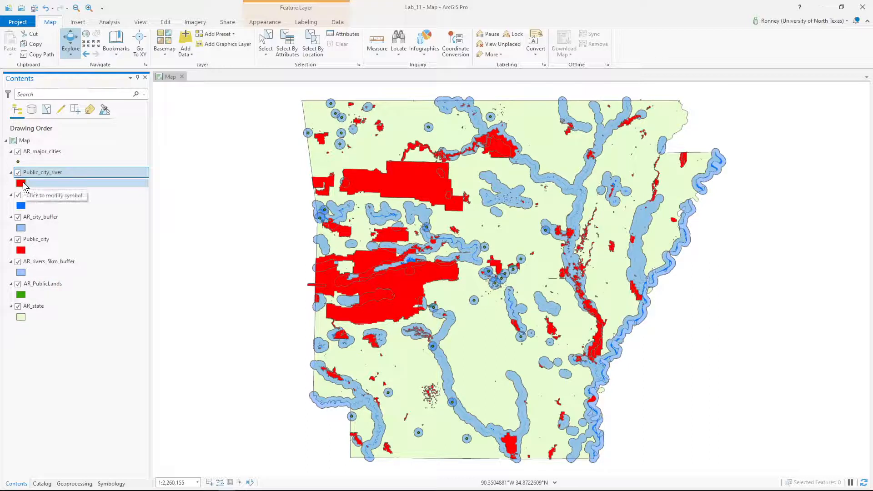
left_click(21, 183)
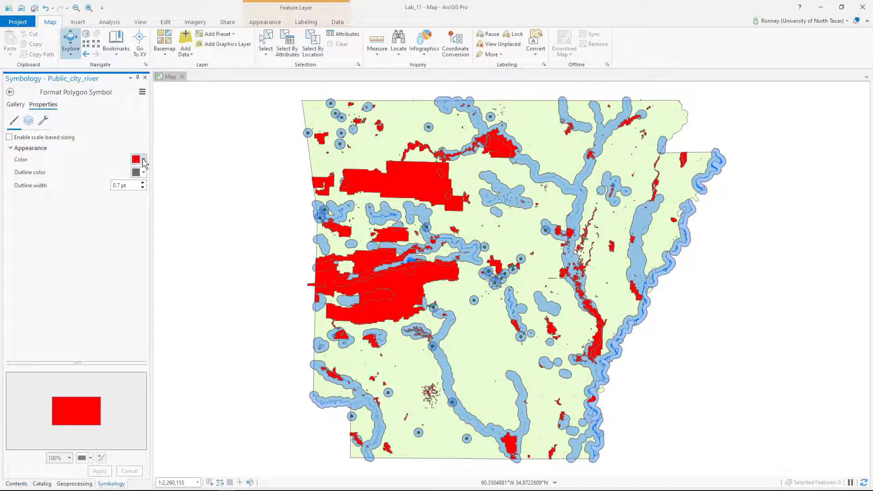
left_click(138, 159)
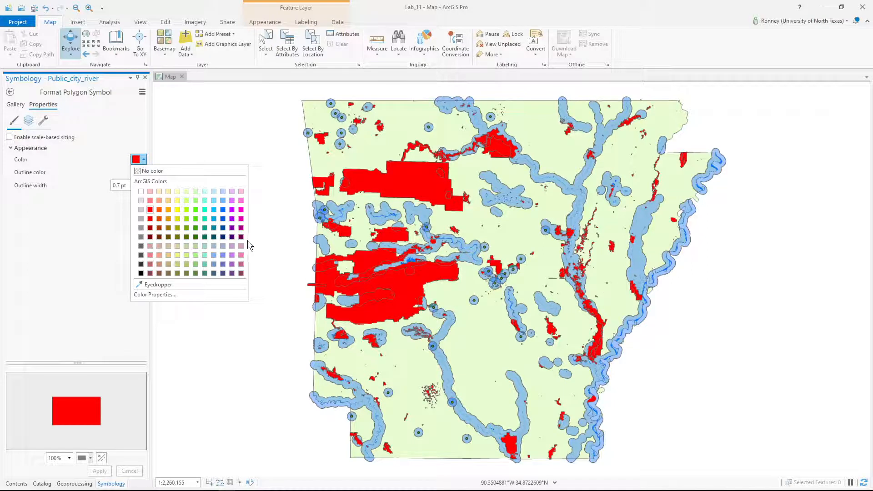
left_click(233, 219)
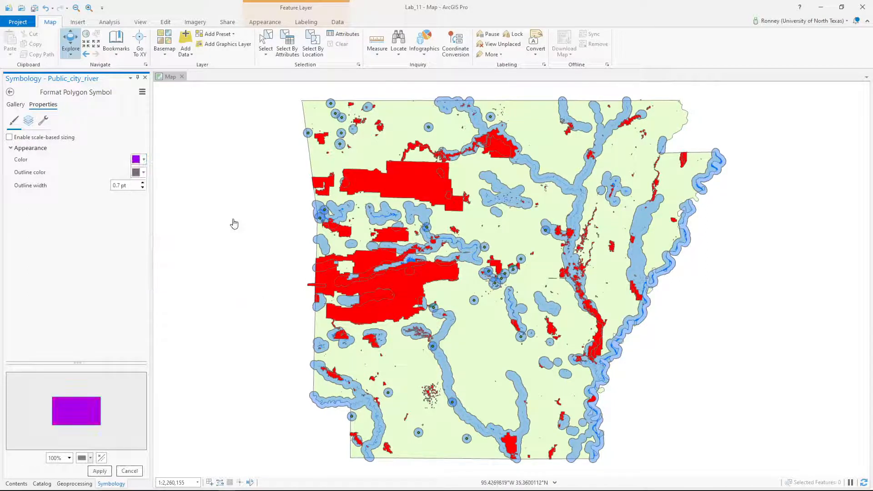
left_click(97, 471)
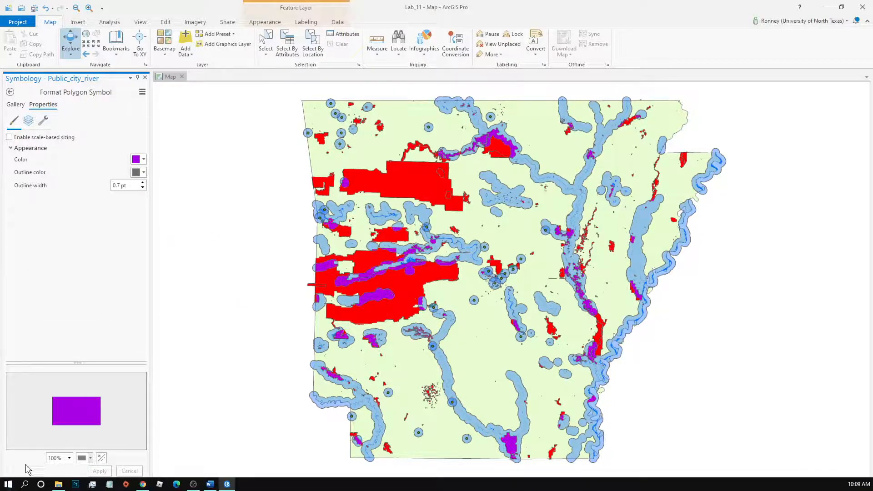
- Hide the AR_rivers, AR_city_buffer, Public_city, AR_rivers_5km_buffer and AR_PublicLands layers
left_click(16, 484)
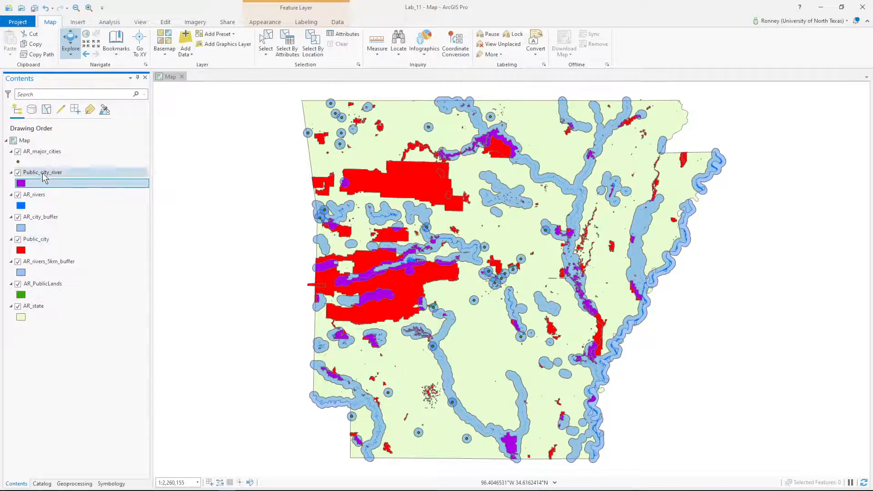
left_click(18, 195)
left_click(18, 216)
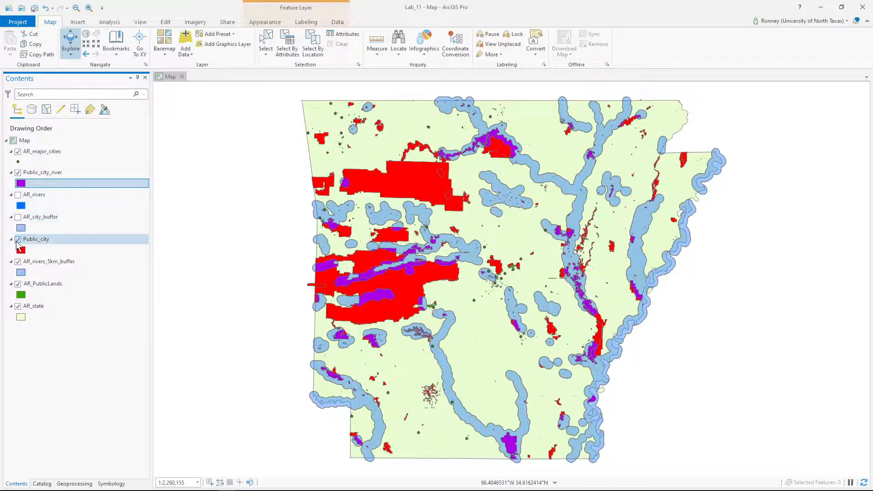
left_click(18, 240)
left_click(17, 262)
left_click(18, 284)
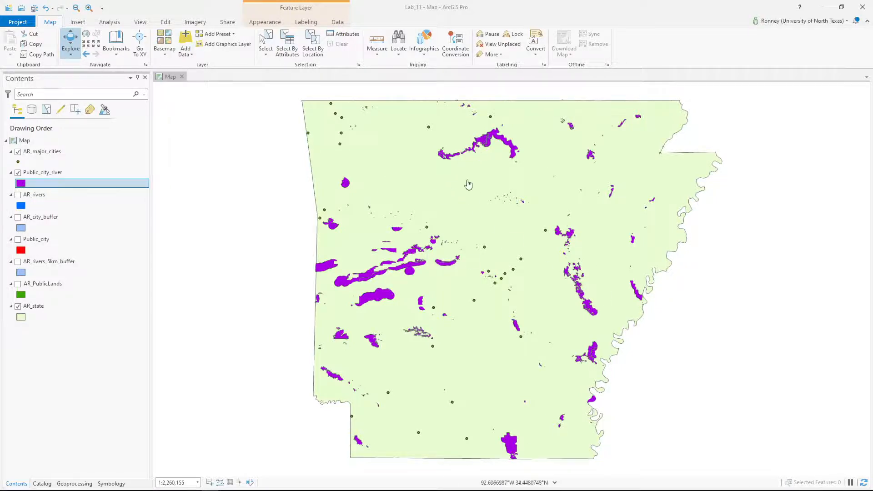
- Examine Public_city_river on its own by temporarily hiding AR_major_cities and AR_state, restoring both layers at the end
left_click(18, 151)
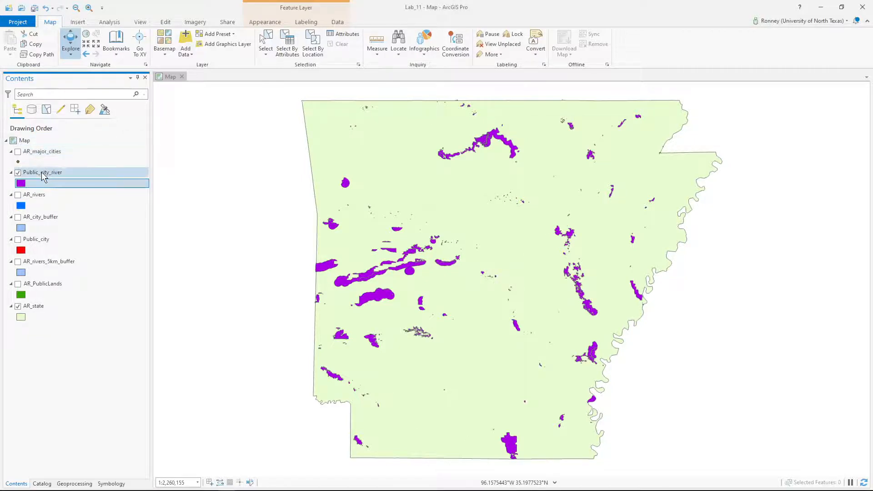
left_click(17, 306)
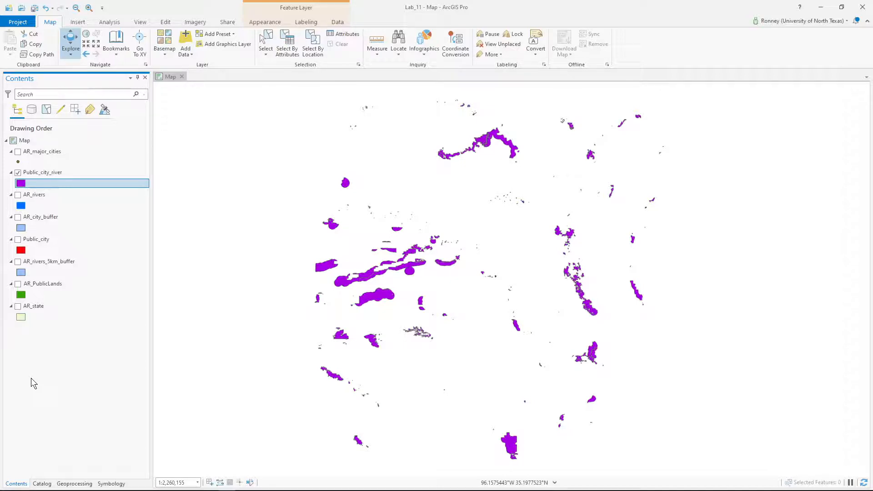
left_click(18, 306)
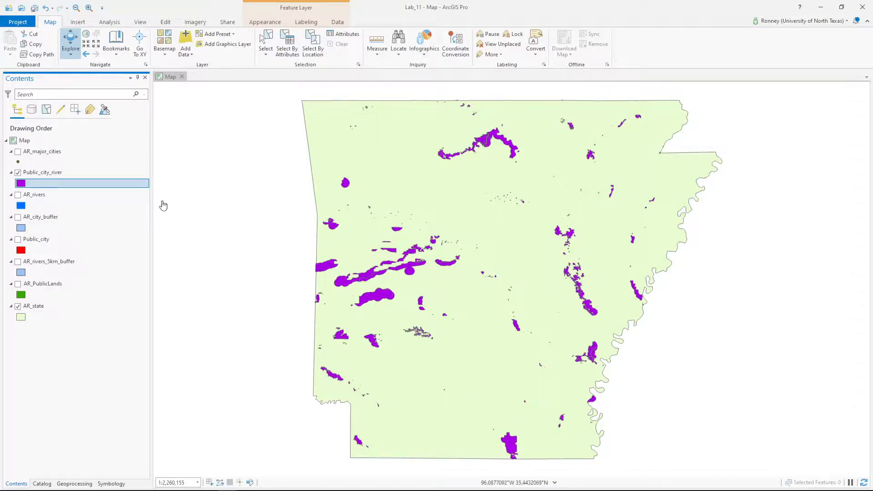
left_click(18, 152)
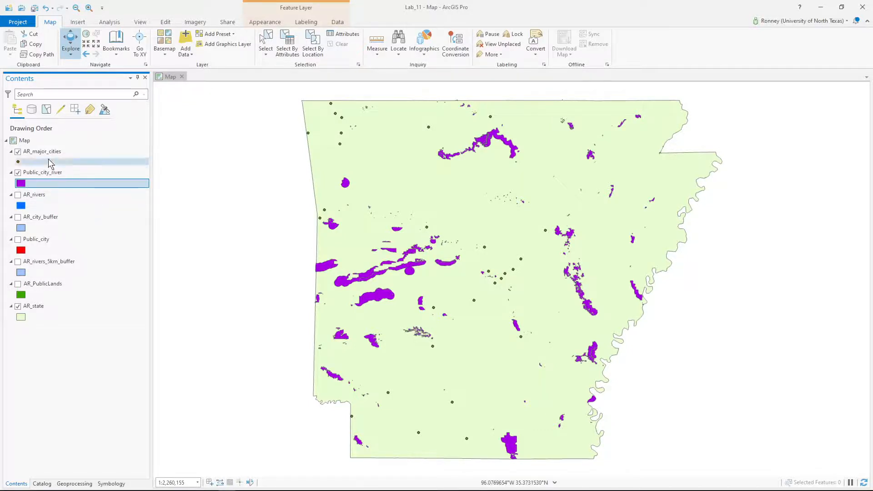
- Change the AR_major_cities point symbol's fill color to red
left_click(18, 161)
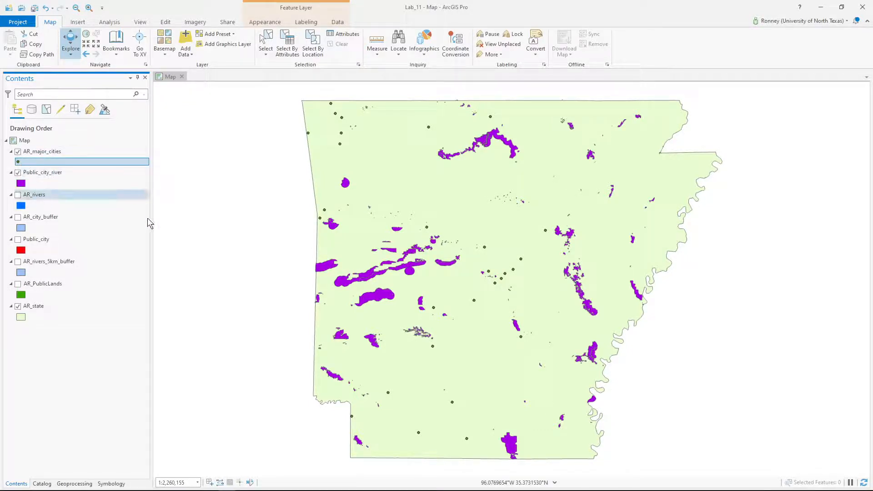
left_click(140, 170)
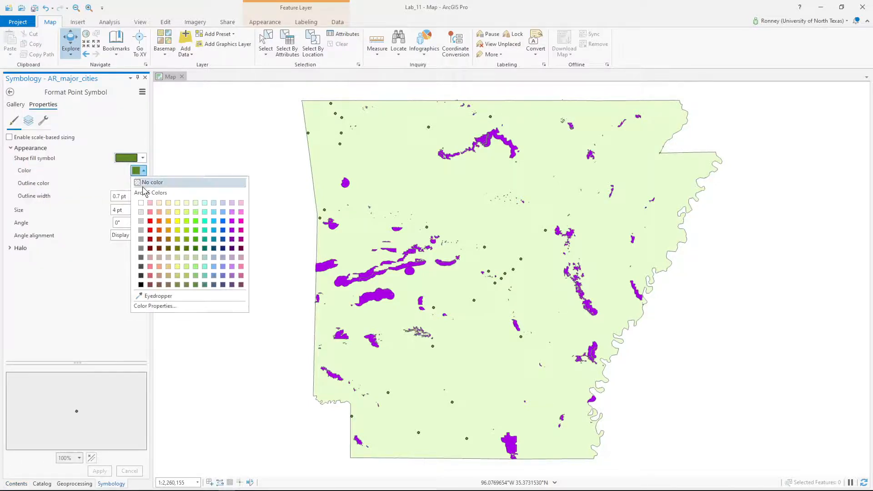
left_click(151, 223)
left_click(100, 471)
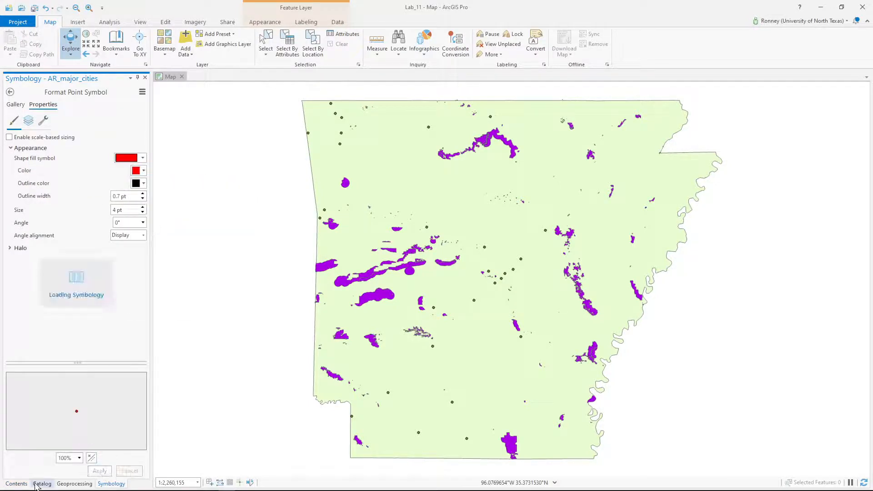
- Give the AR_state layer a gray fill and a black outline
left_click(17, 484)
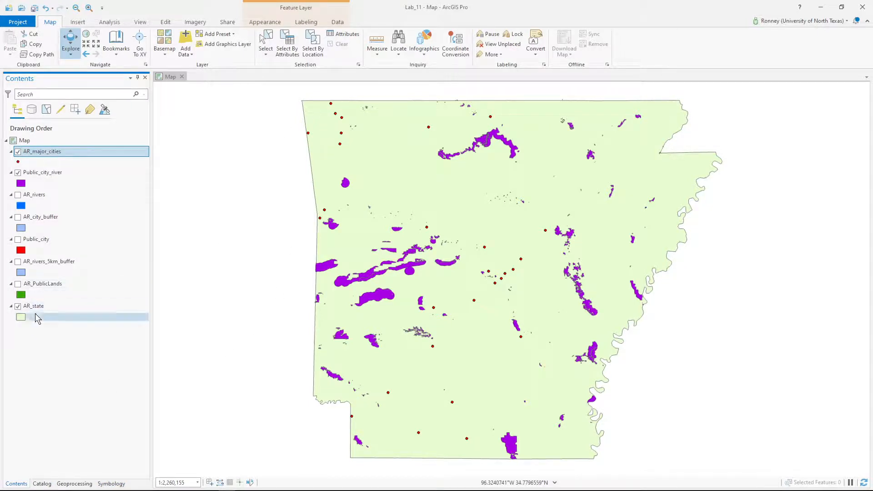
left_click(21, 317)
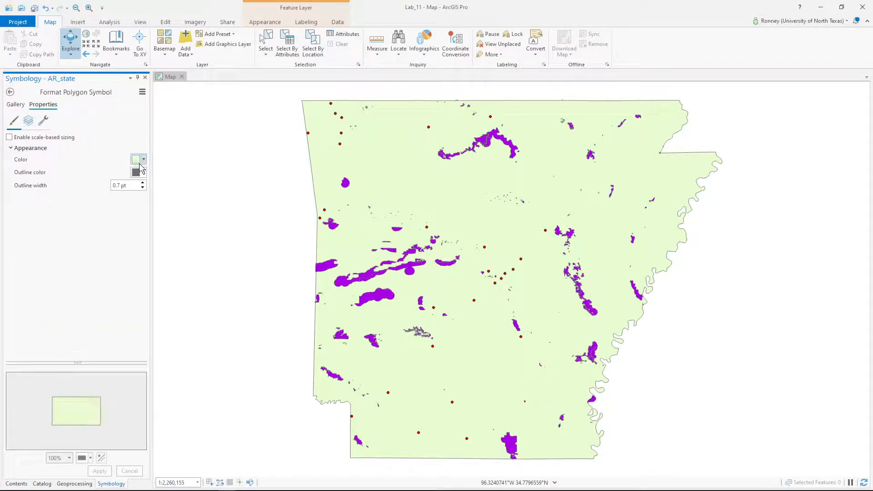
left_click(142, 161)
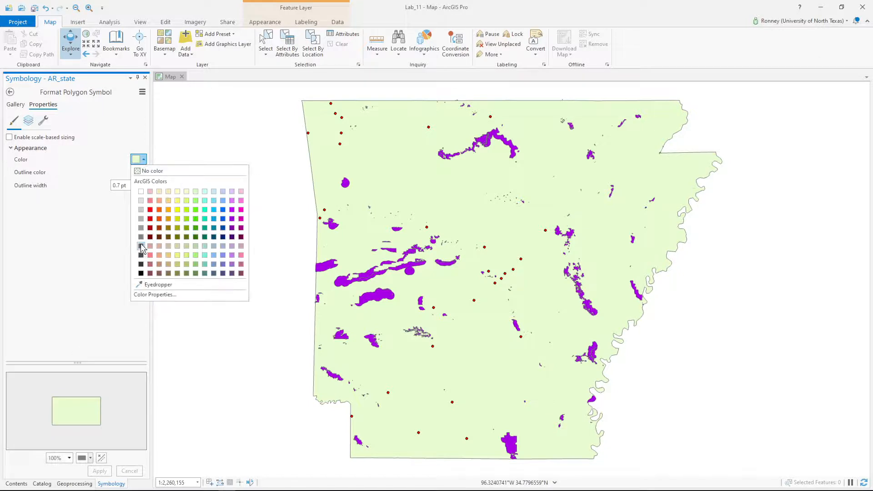
left_click(141, 228)
left_click(139, 172)
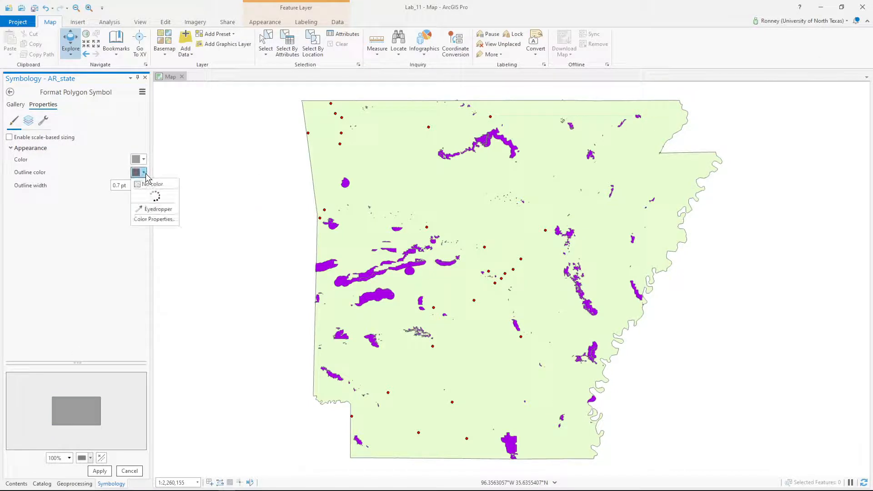
left_click(141, 287)
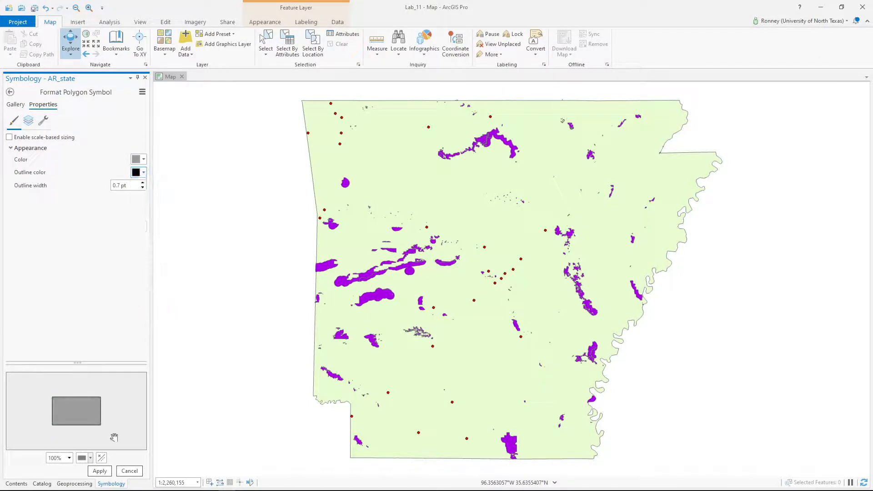
left_click(100, 471)
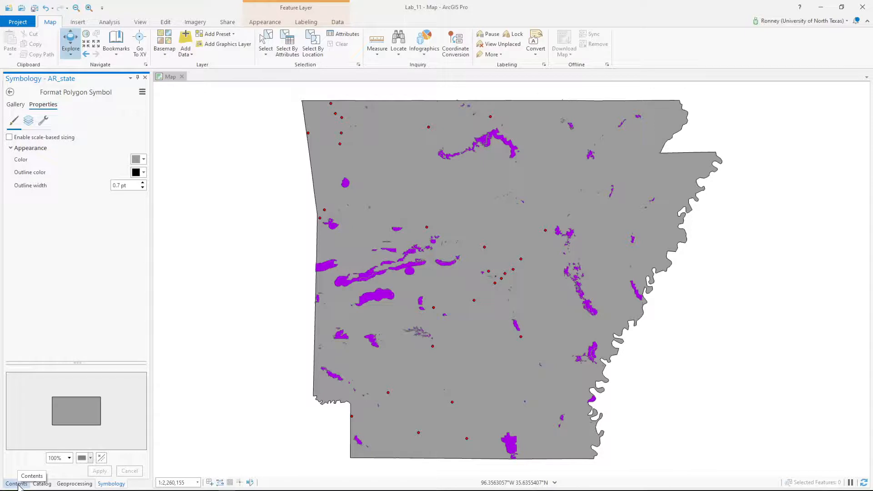
- Show the AR_rivers and AR_PublicLands layers on the map
left_click(17, 484)
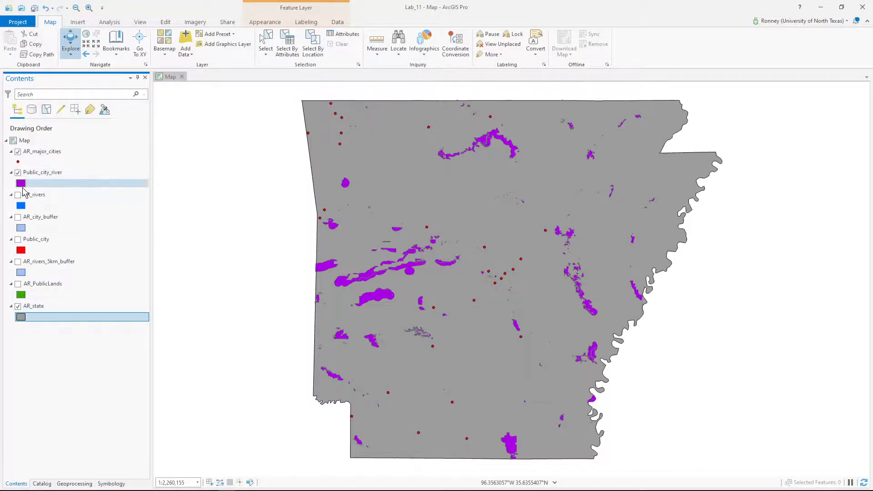
left_click(19, 195)
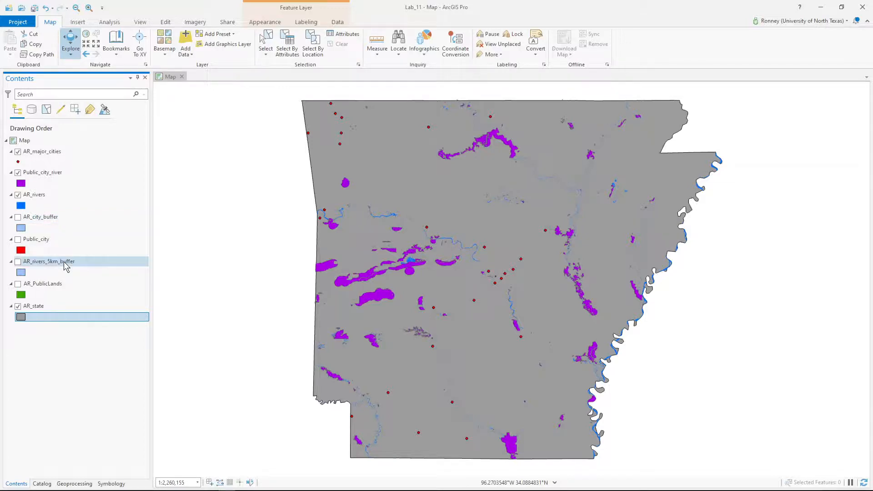
left_click(17, 284)
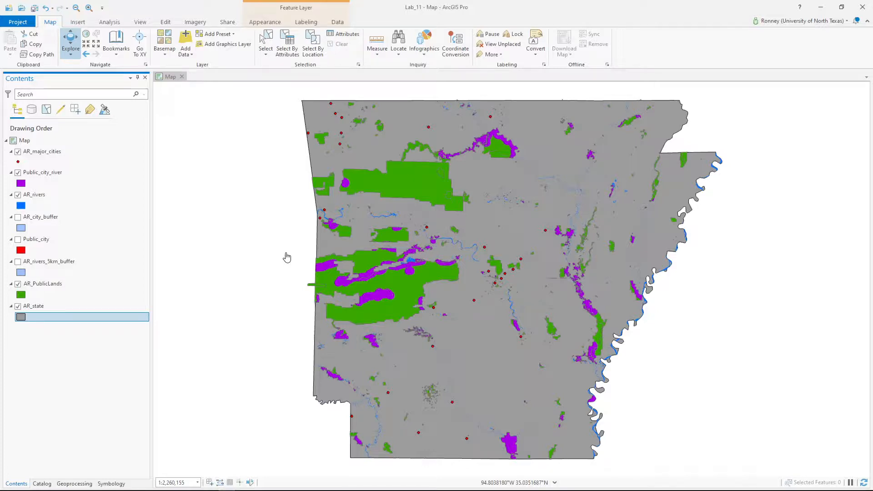
- Create a new ANSI landscape Letter layout, 8.5 by 11 inches
left_click(76, 23)
left_click(31, 49)
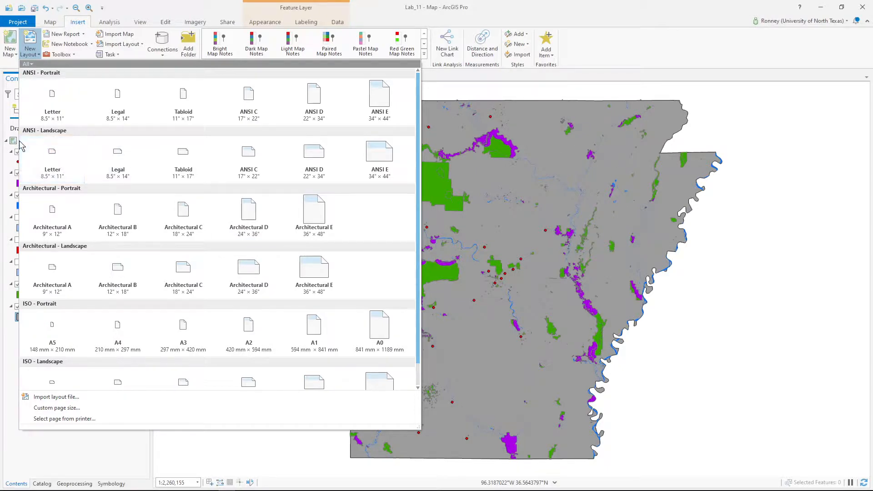
left_click(50, 159)
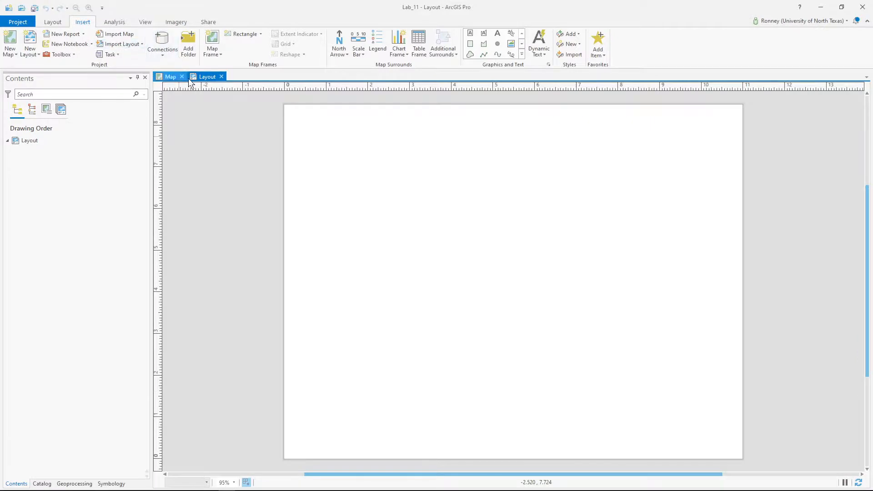
- Insert a frame of Map onto the layout page and zoom it to the AR_state layer's extent
left_click(213, 52)
left_click(299, 113)
left_click(337, 130)
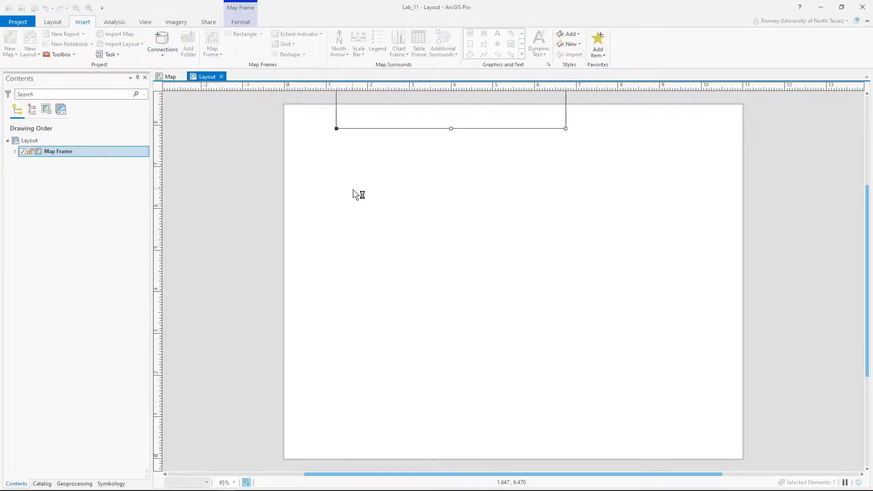
mouse_move(391, 121)
left_mouse_down()
mouse_move(403, 300)
mouse_move(388, 340)
left_mouse_up()
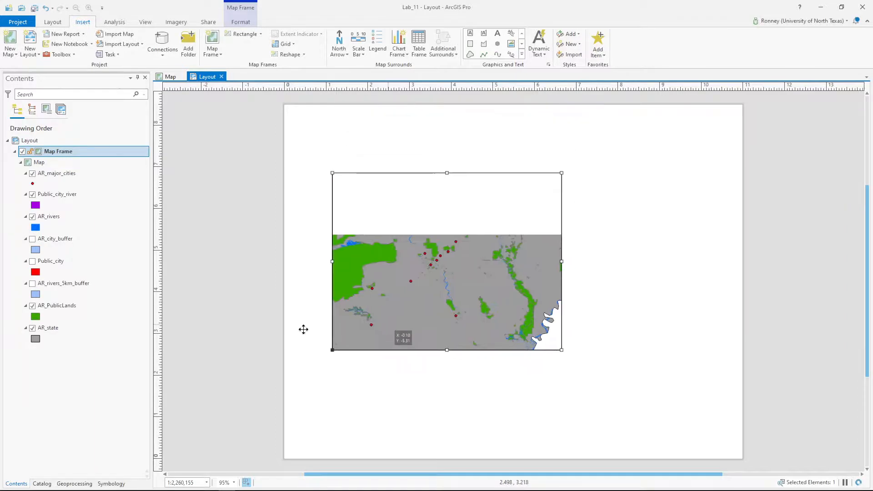
right_click(51, 329)
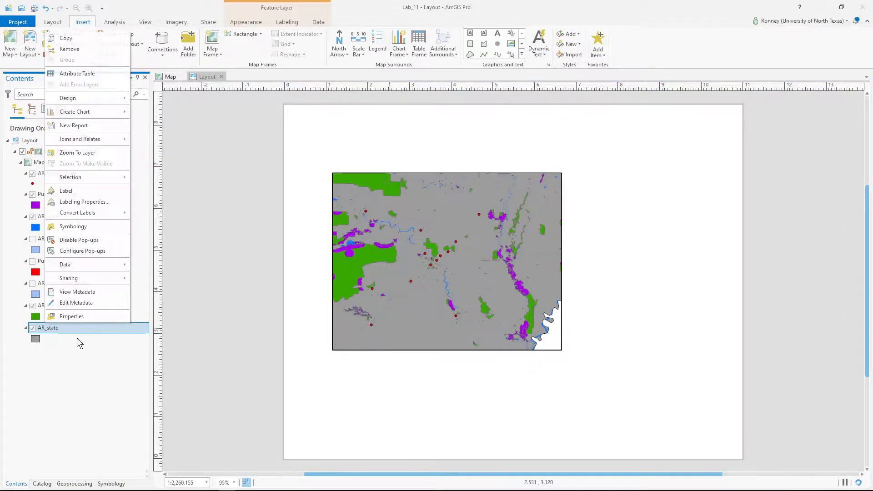
left_click(72, 153)
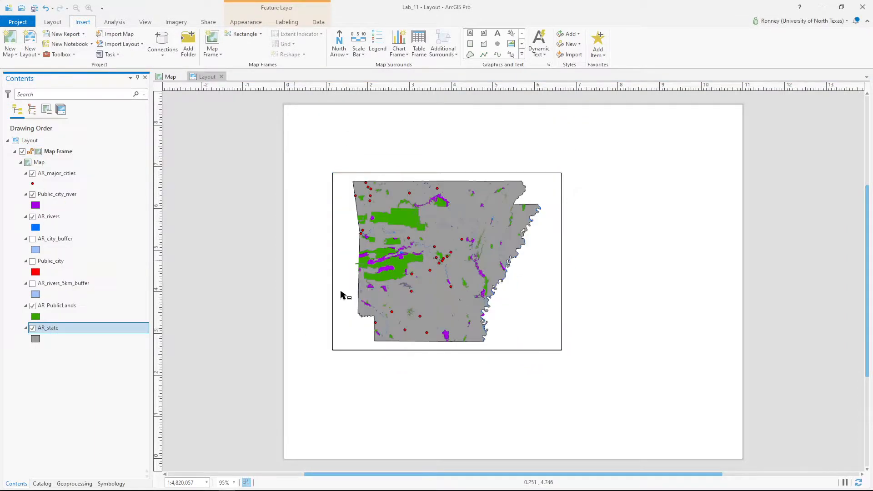
- Move the map frame near the page's upper-left corner, enlarge it to about 8.7 by 8 in, and zoom it to AR_state
left_click_drag(381, 178, 382, 192)
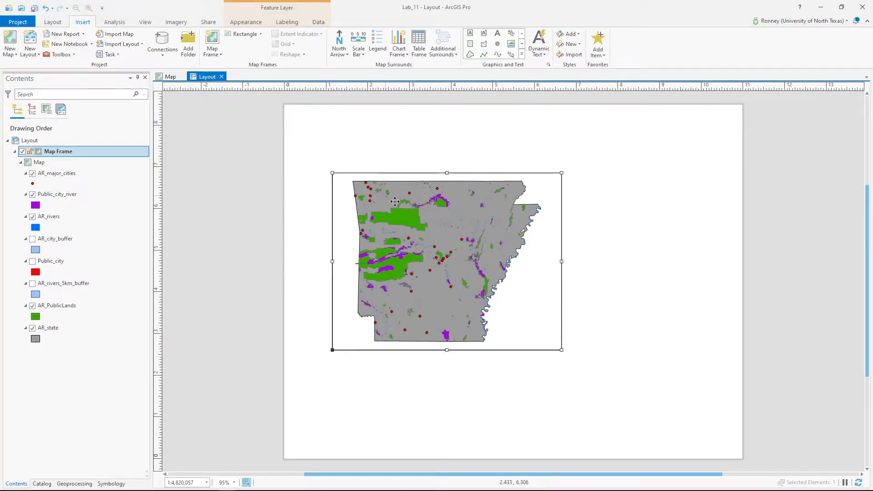
left_click_drag(423, 213, 384, 148)
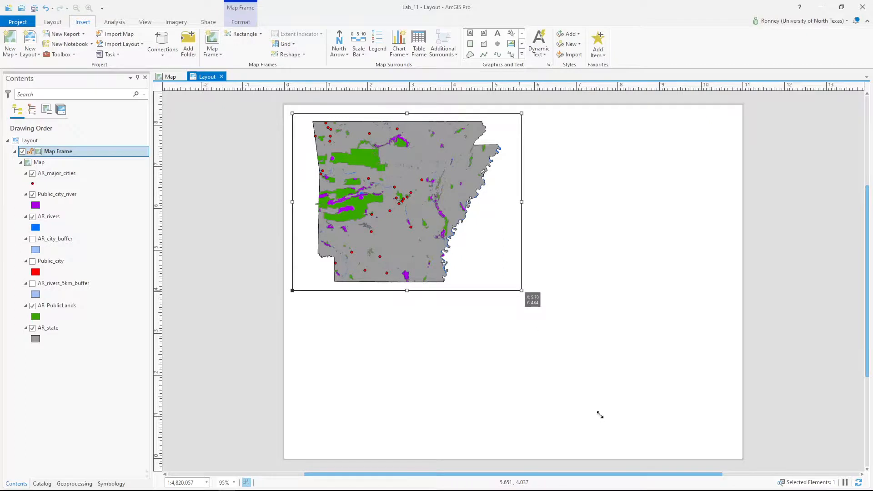
left_click_drag(522, 290, 691, 448)
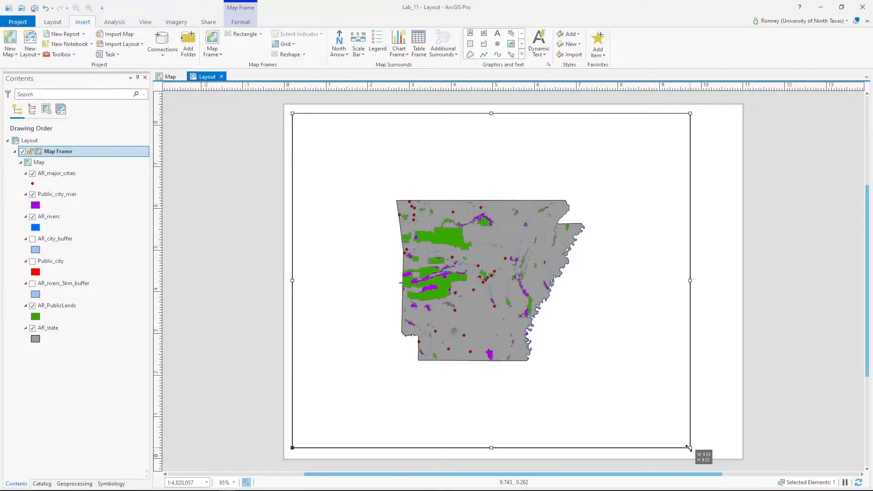
left_click_drag(689, 449, 653, 448)
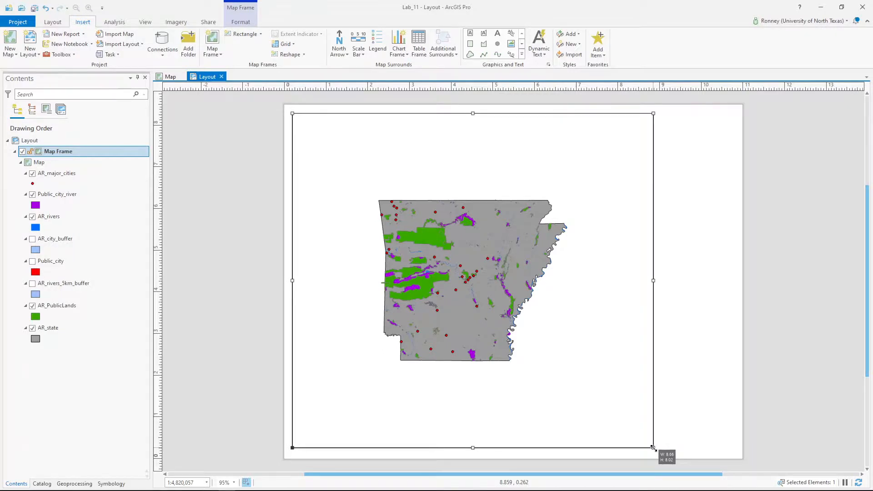
right_click(89, 324)
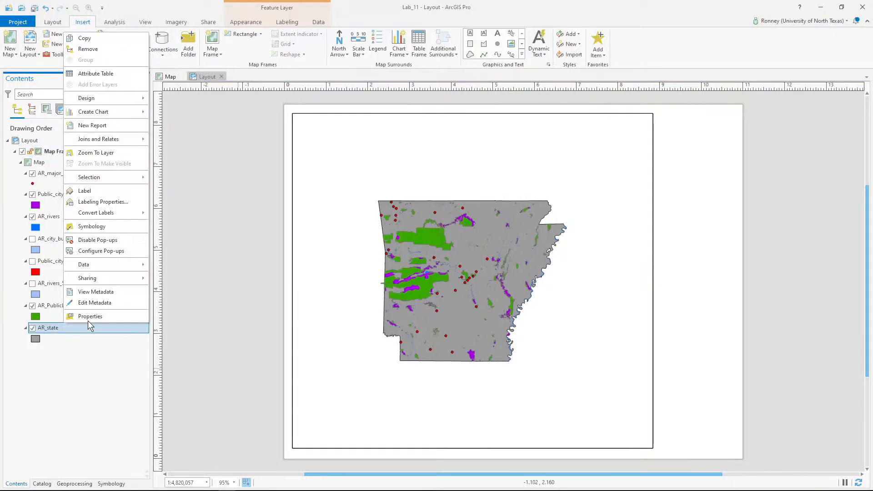
left_click(96, 153)
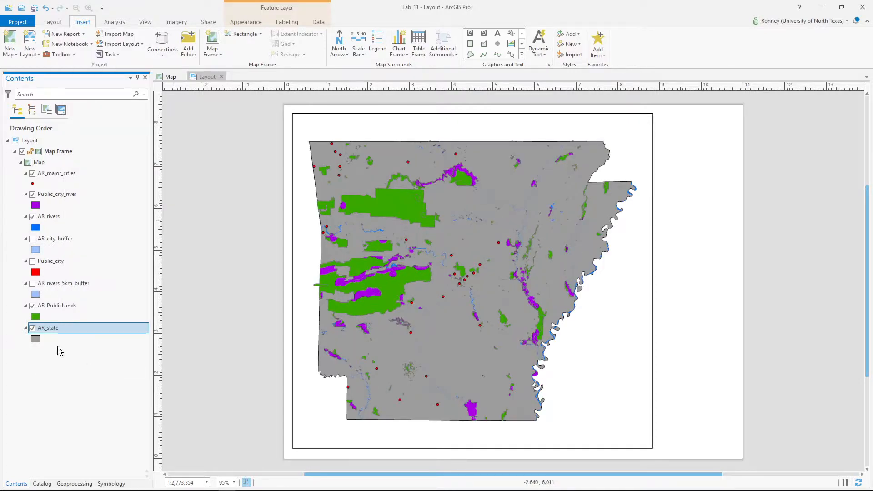
- Remove the map frame's visible border by giving its border symbol no color
left_click(331, 135)
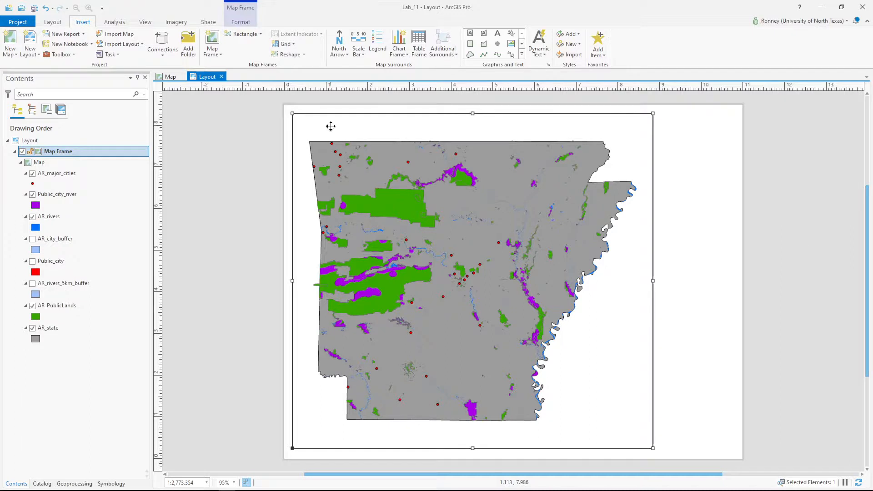
double_click(331, 125)
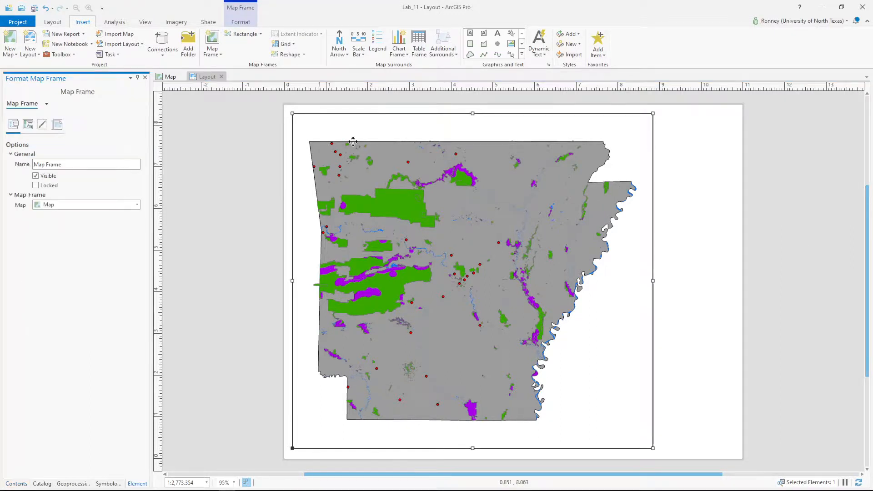
left_click(42, 125)
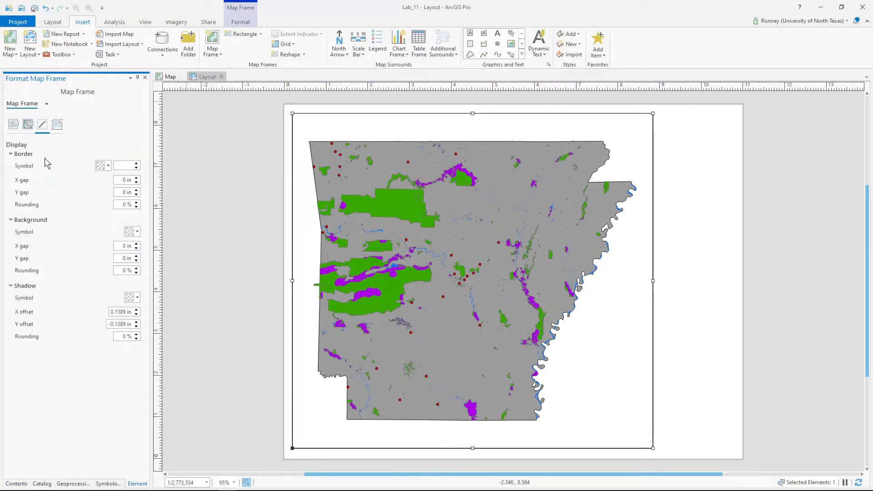
left_click(102, 166)
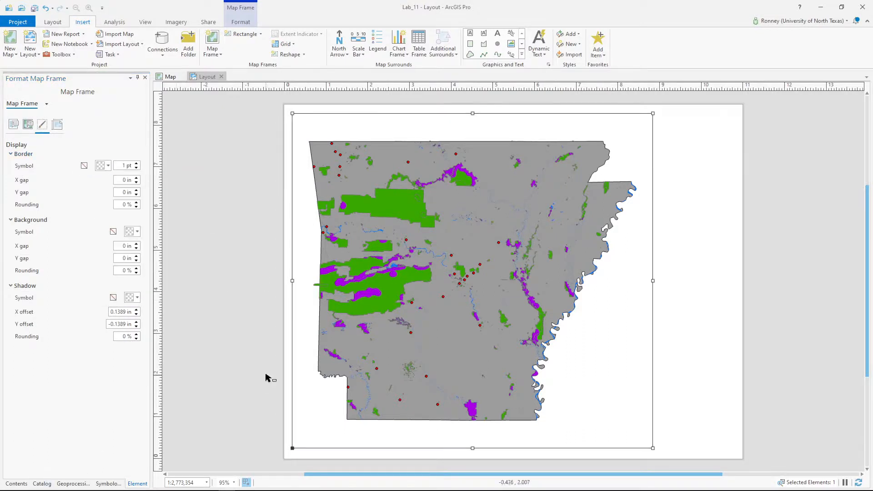
left_click(273, 401)
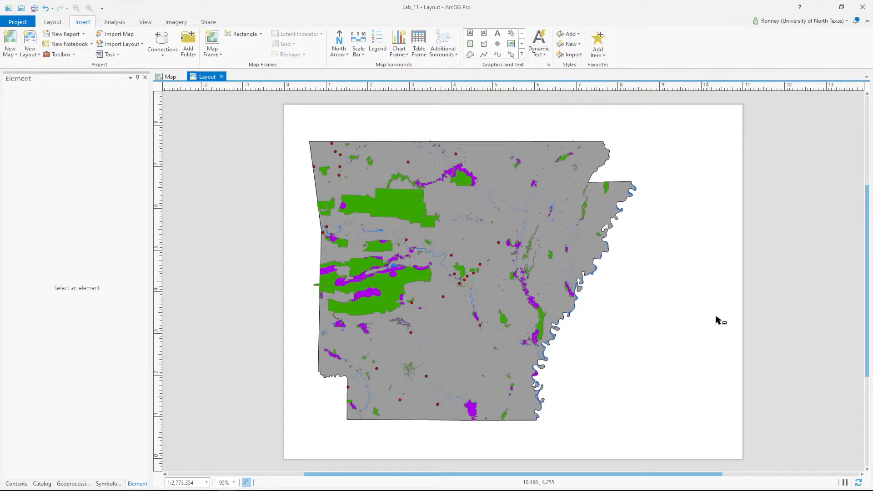
- Stretch the map frame to the page's top, left and bottom edges and zoom it to AR_state again
left_click(513, 215)
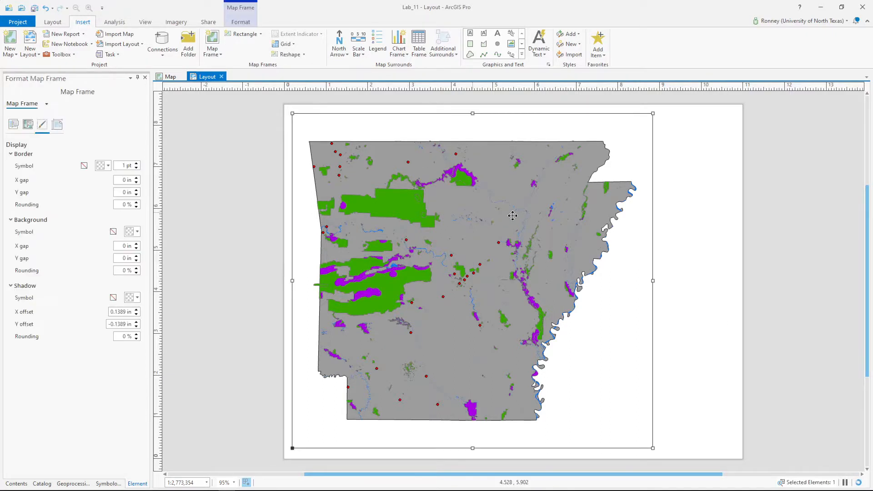
left_click_drag(651, 115, 657, 105)
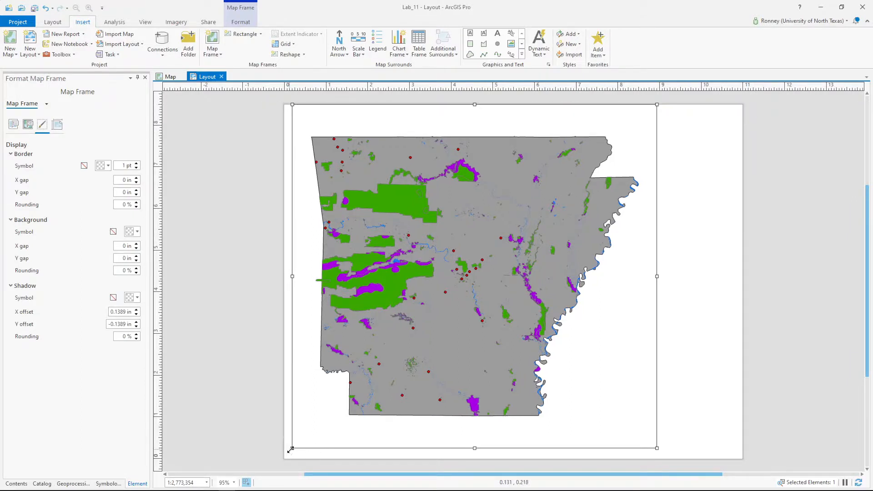
left_click_drag(293, 449, 284, 459)
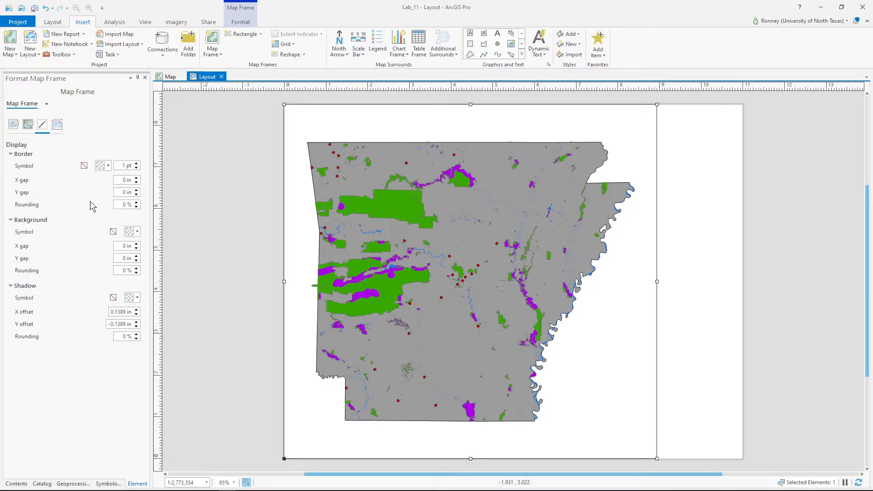
left_click(16, 484)
right_click(47, 327)
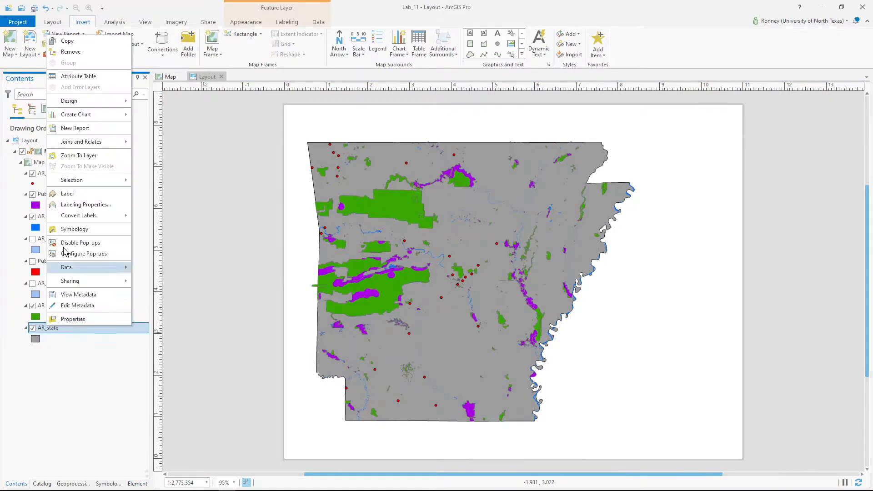
left_click(68, 155)
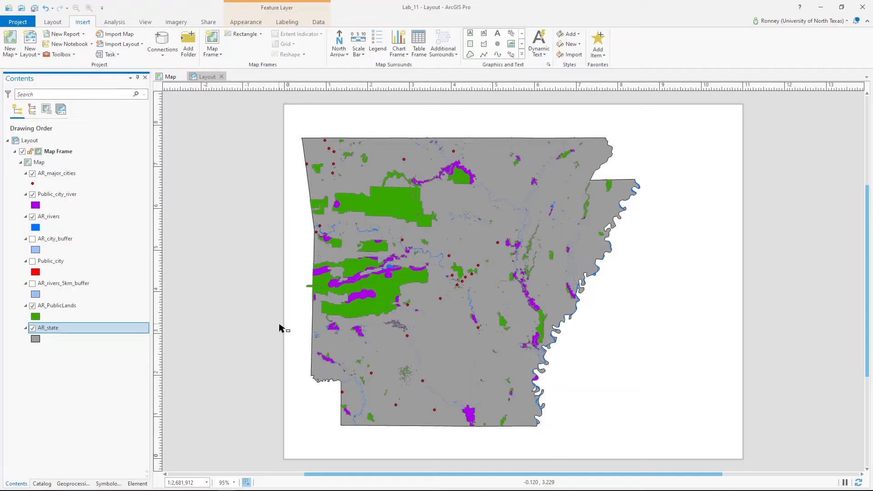
- Try moving AR_PublicLands beneath AR_state in the drawing order, returning it above AR_state at the end
left_click(83, 307)
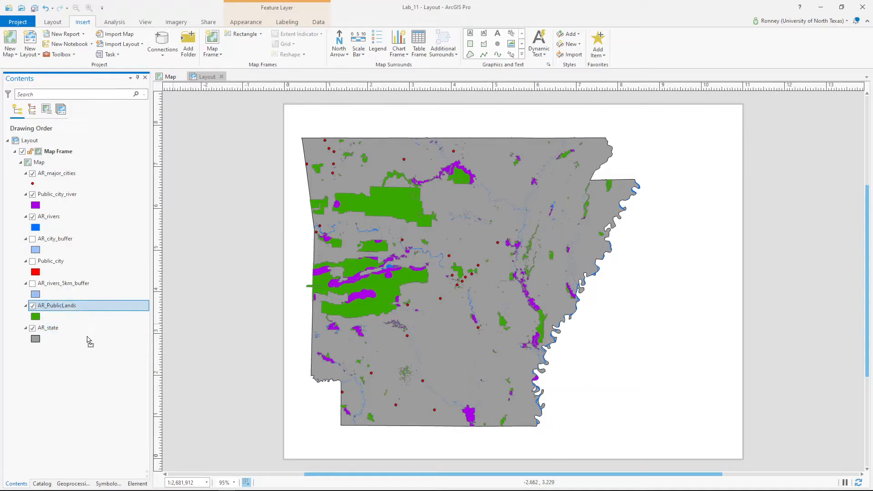
left_click_drag(87, 337, 68, 305)
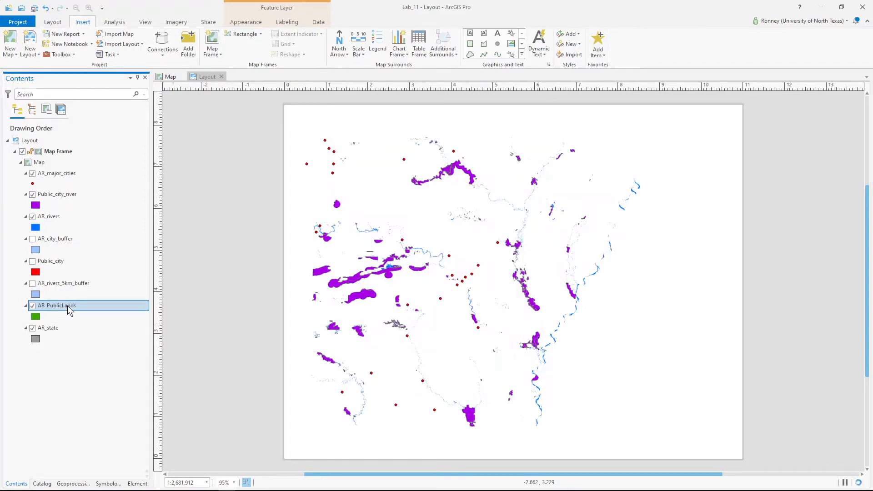